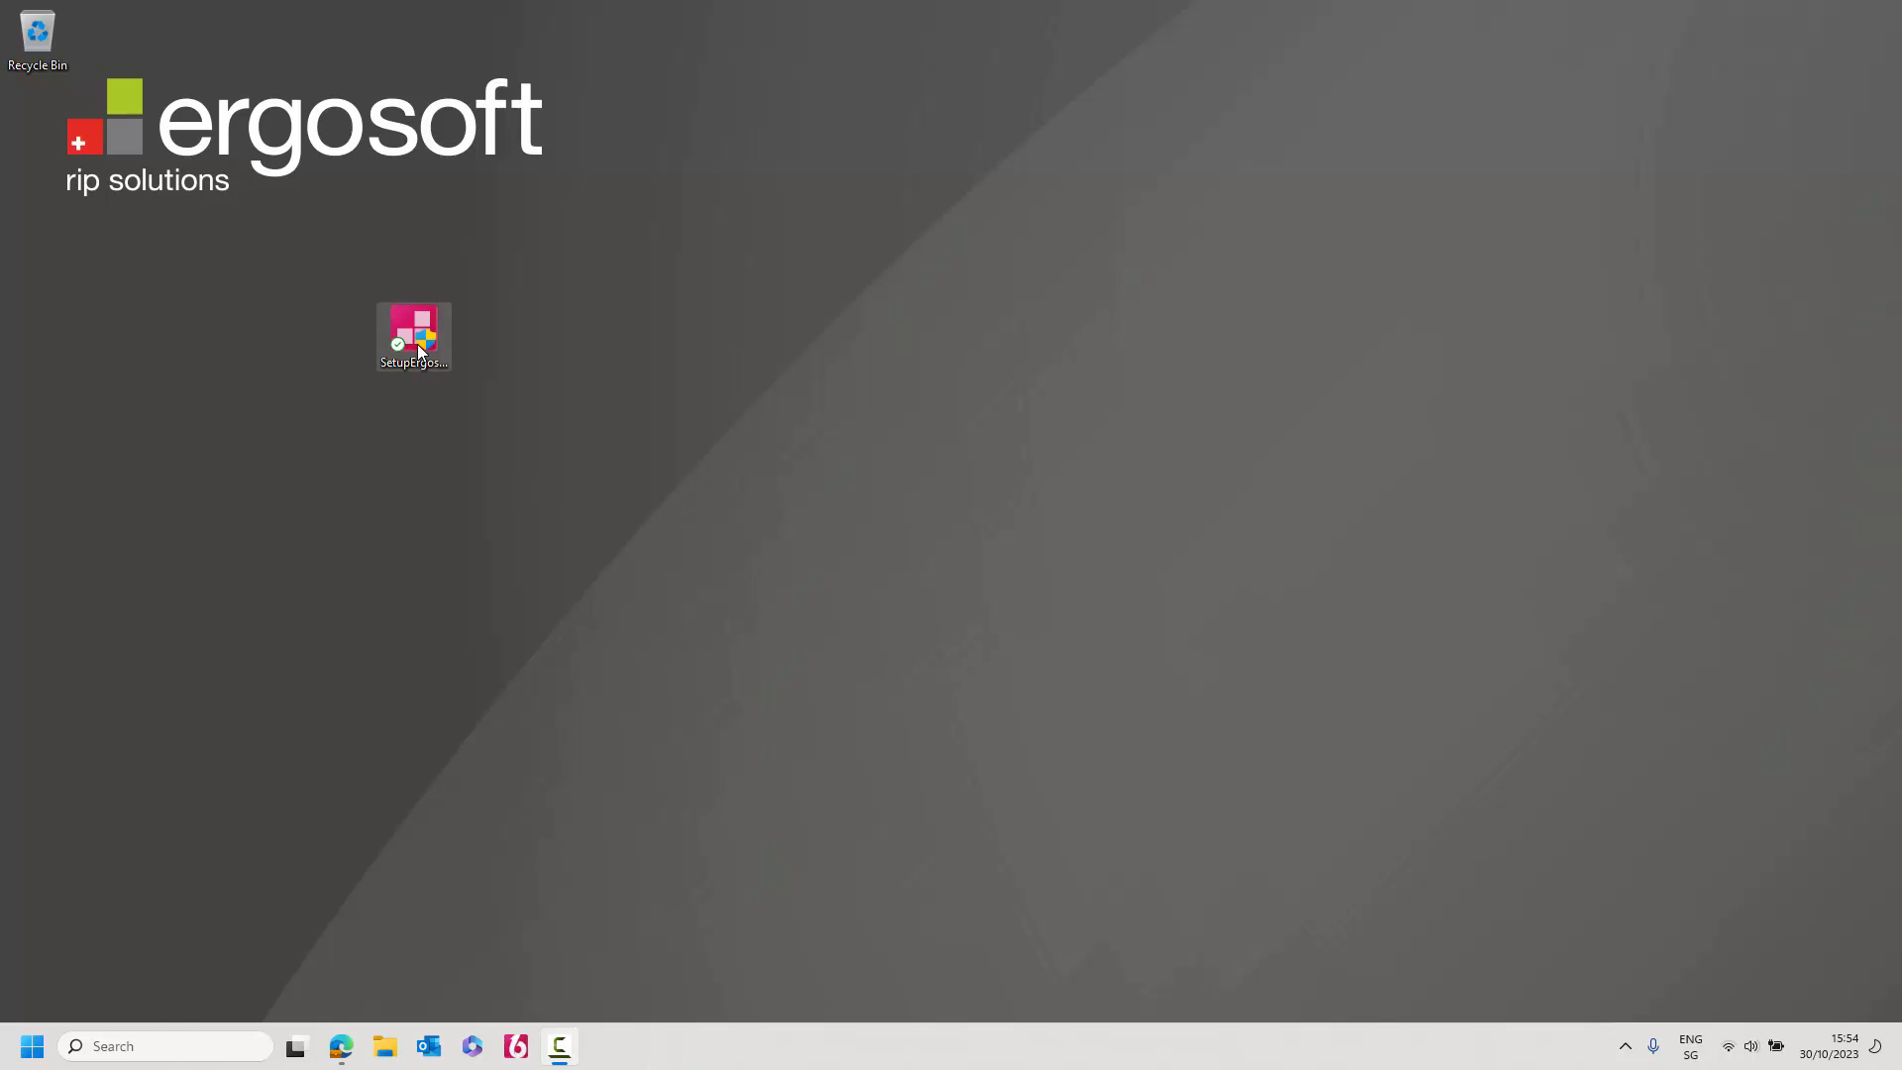
# Select the SetupErgosoft installer file on the desktop.
pyautogui.click(413, 332)
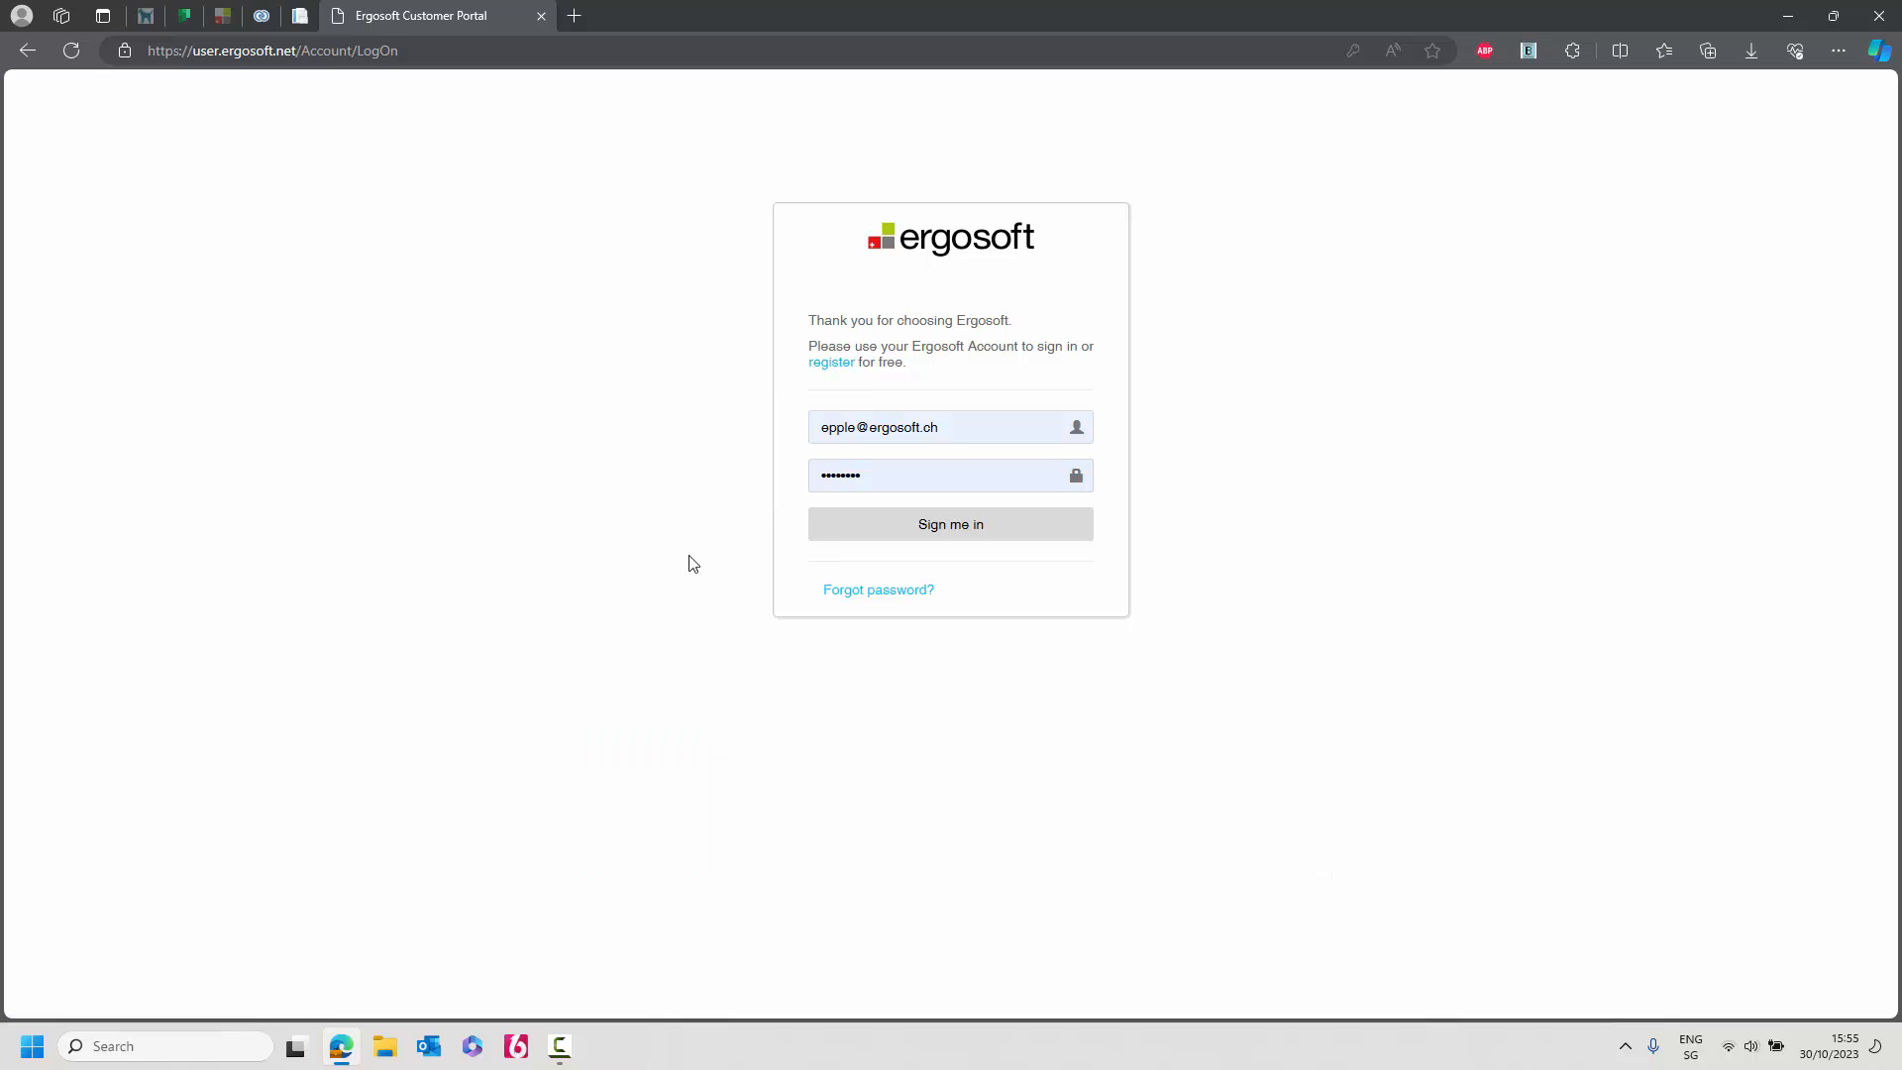
# Sign in to the Customer Portal and expand the Ergosoft Installer downloads.
pyautogui.click(985, 541)
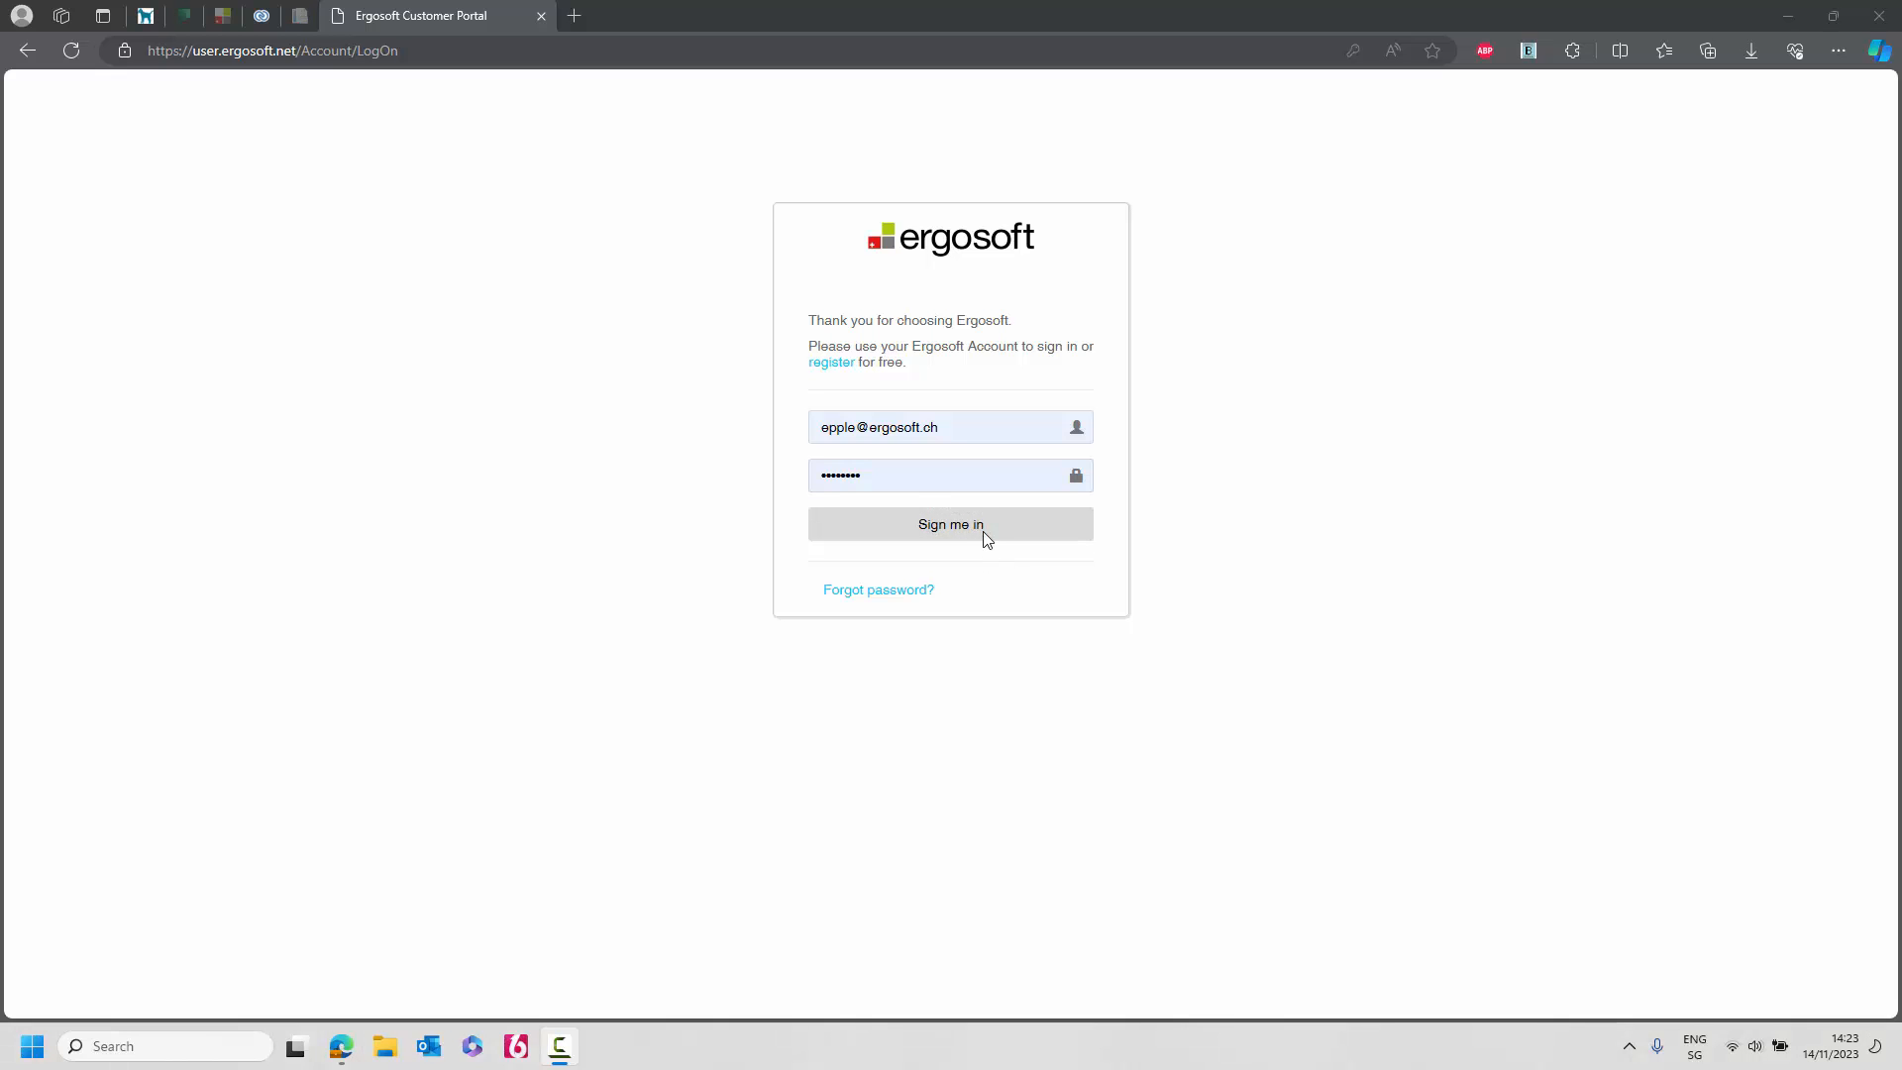
pyautogui.click(987, 539)
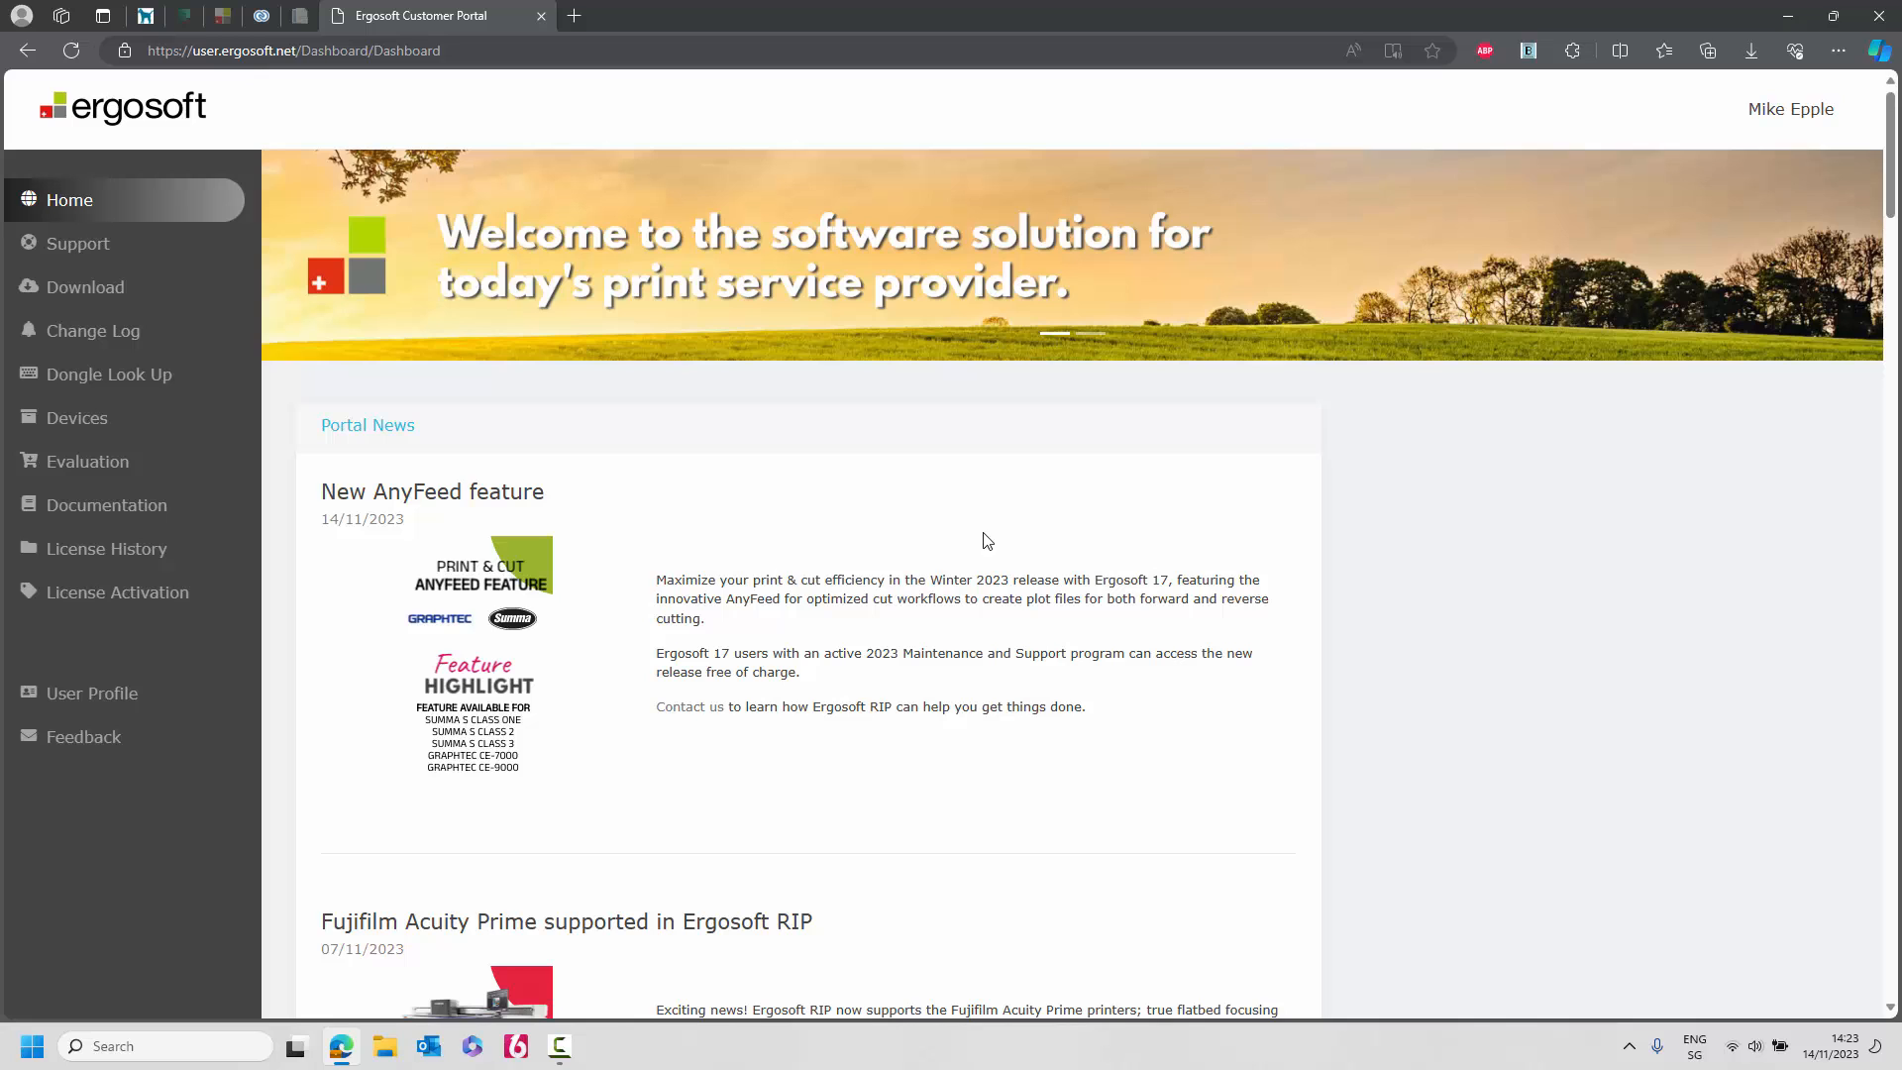
pyautogui.click(132, 295)
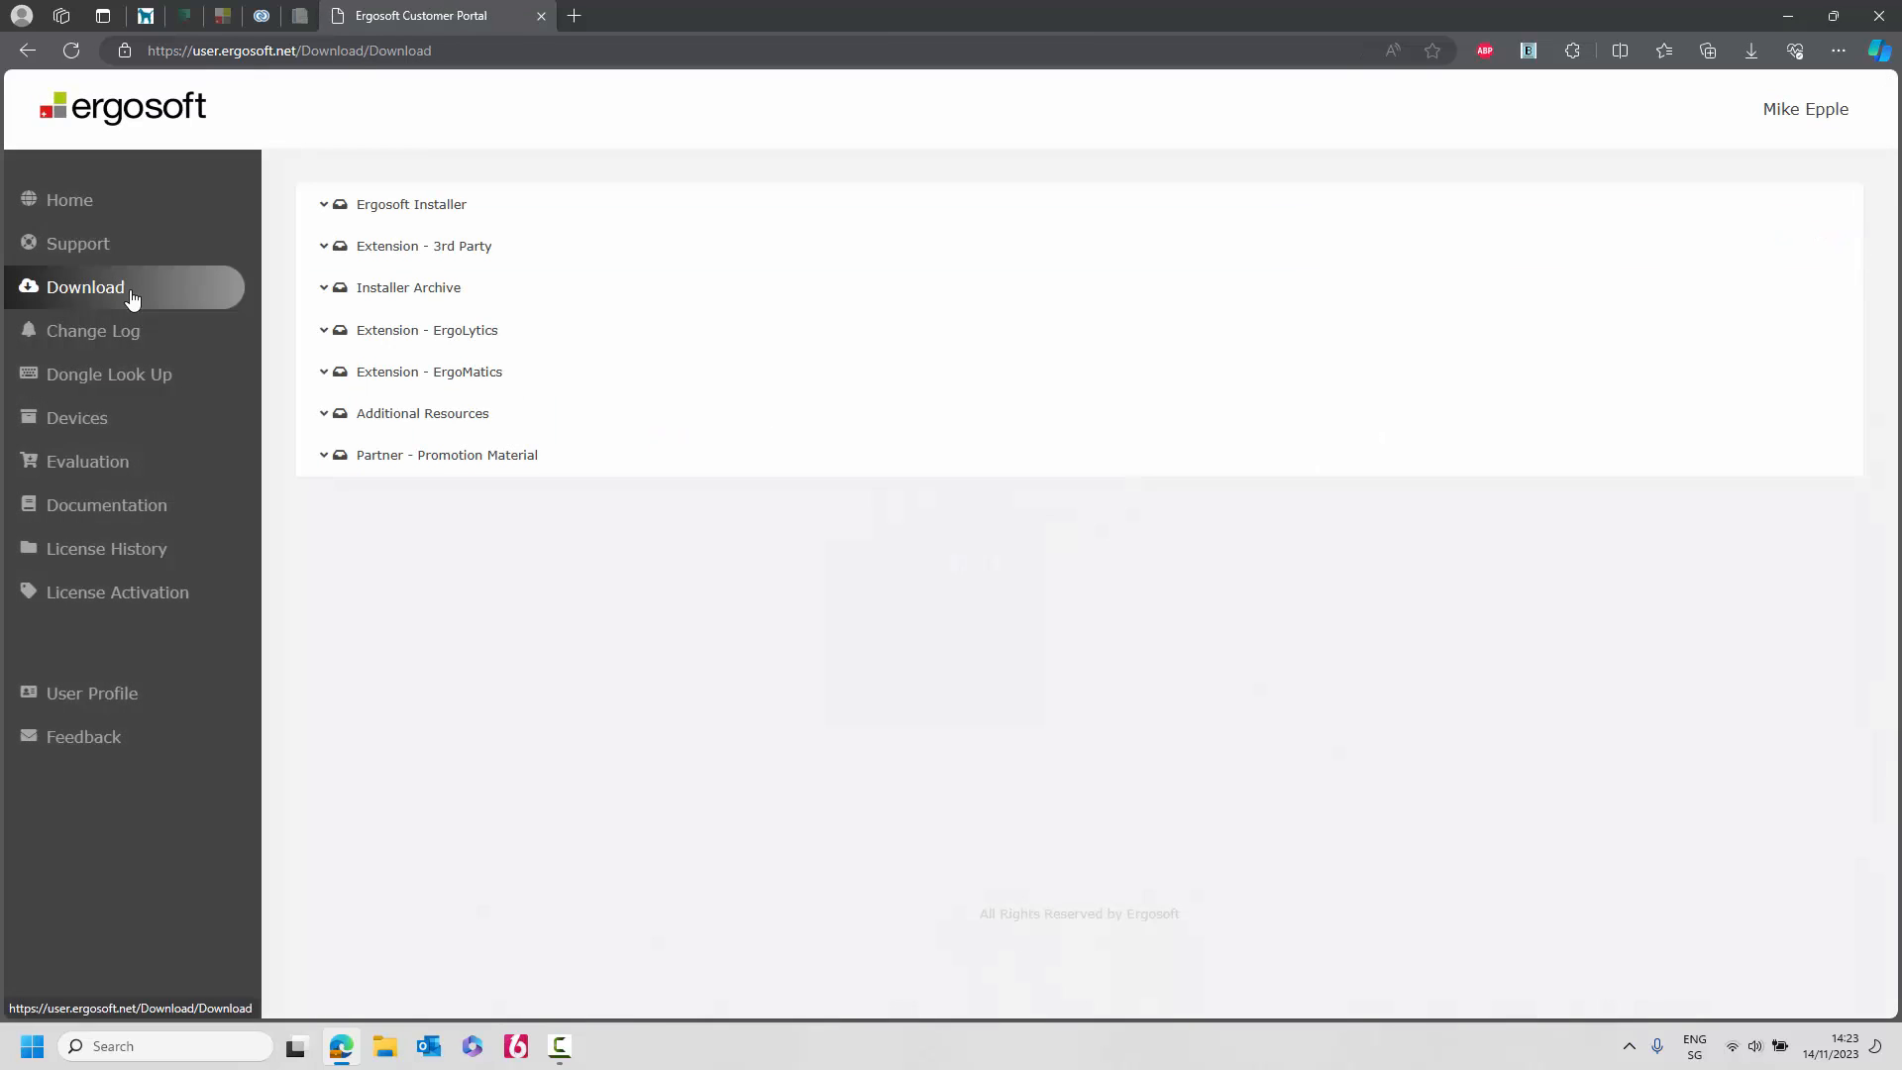
pyautogui.click(325, 208)
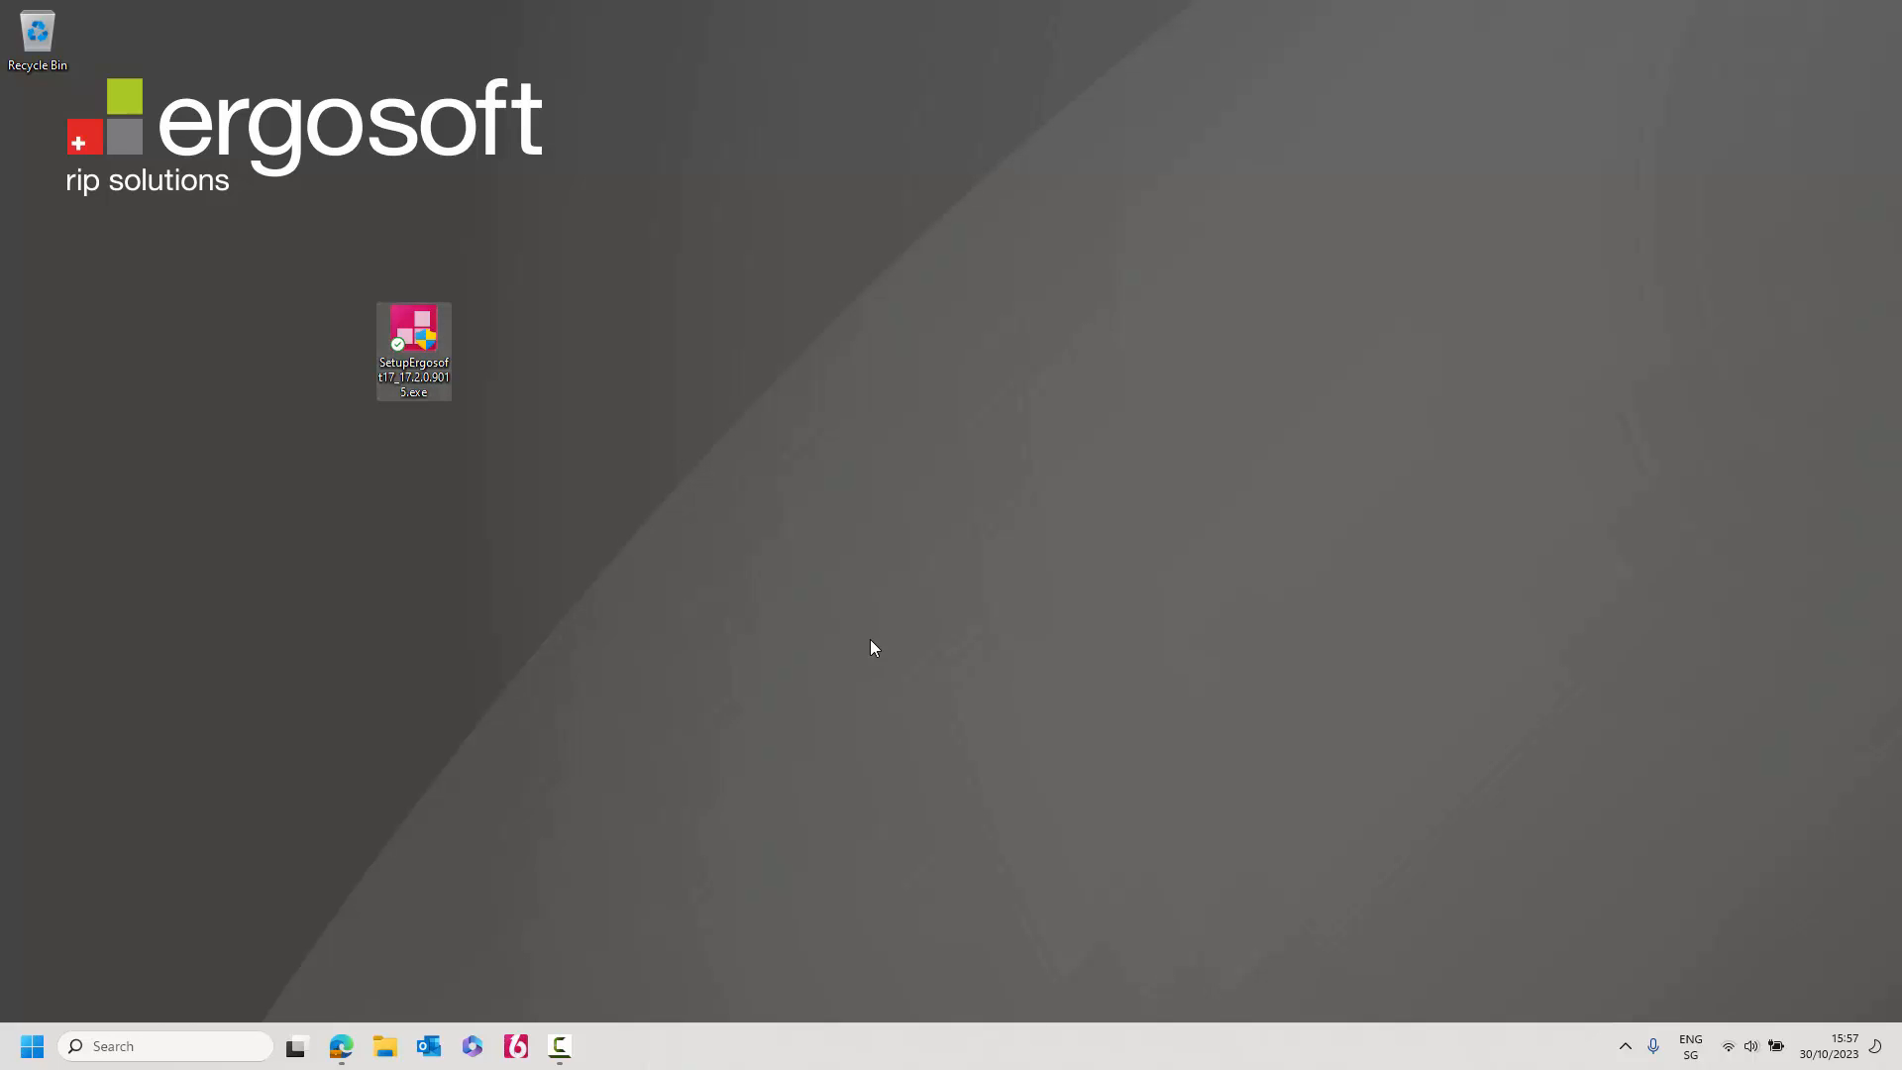
# Start the Ergosoft 17 installer with English as the setup language.
pyautogui.click(870, 640)
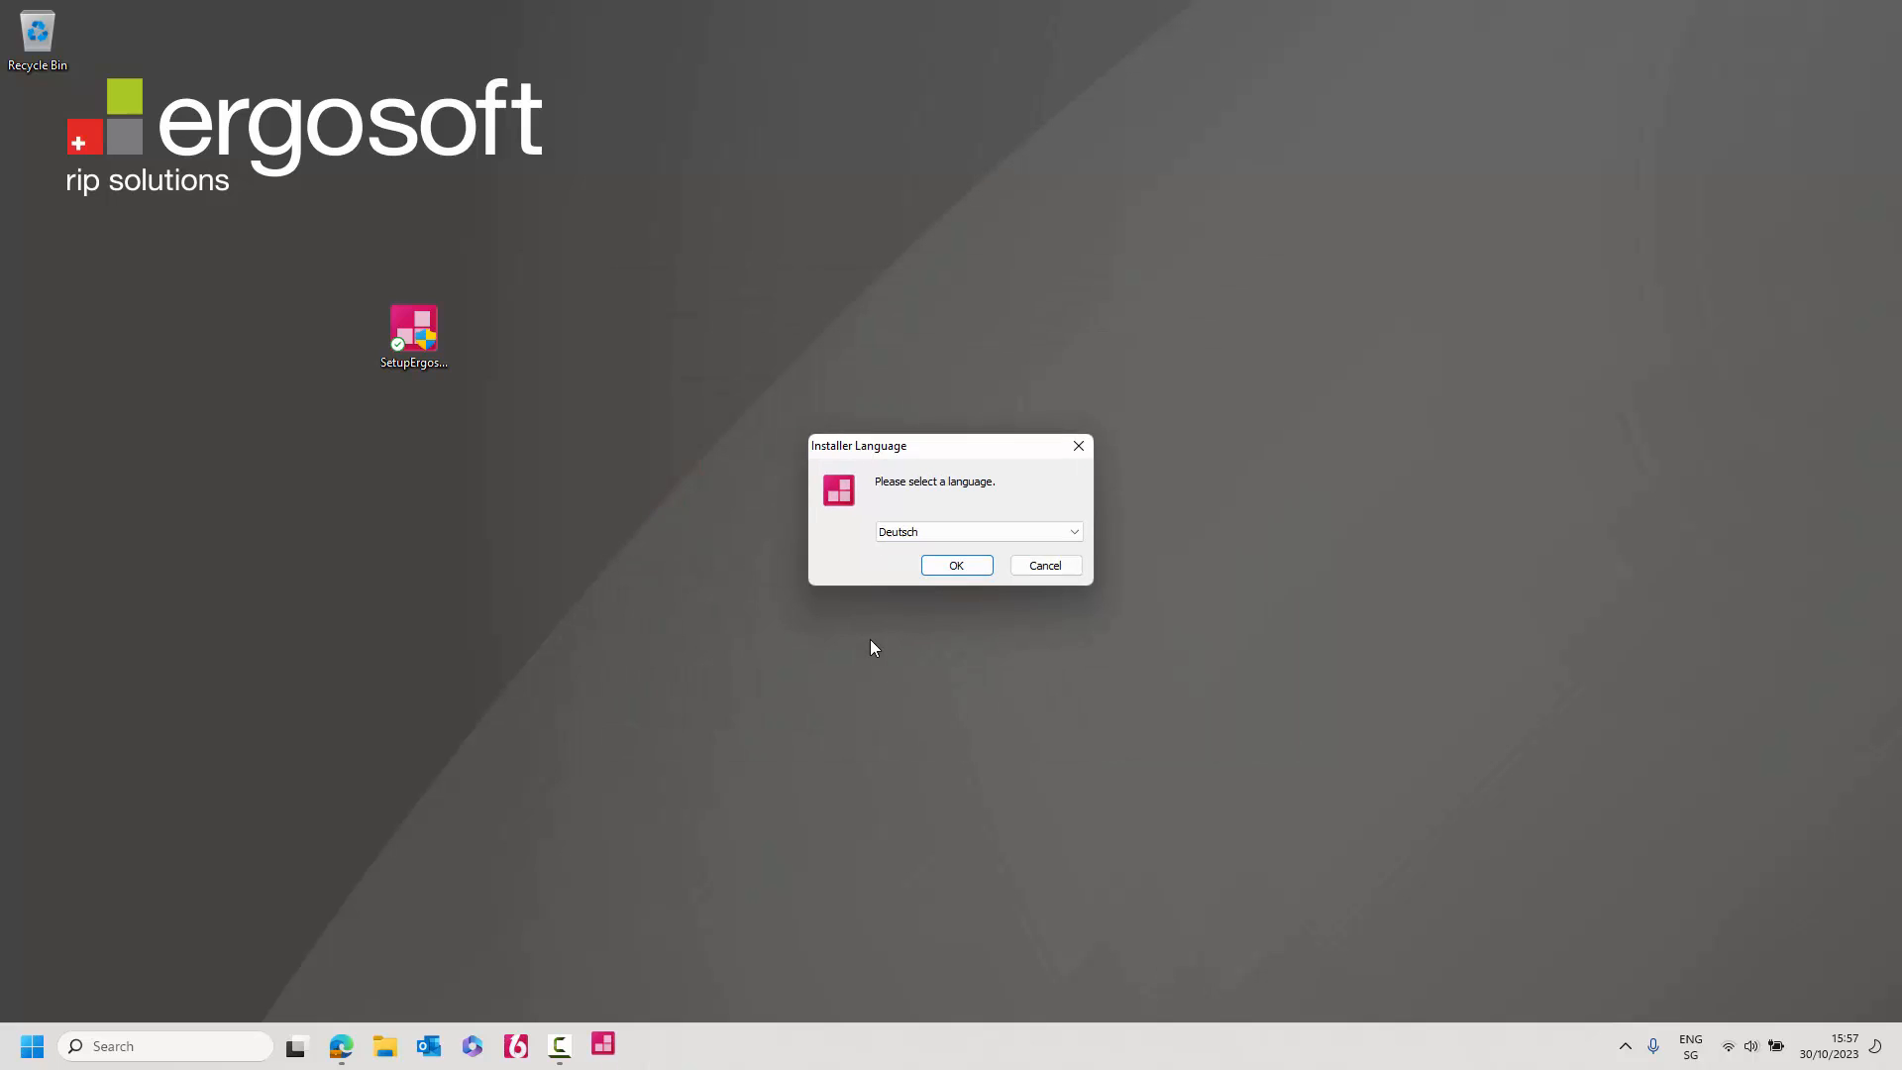
pyautogui.click(998, 532)
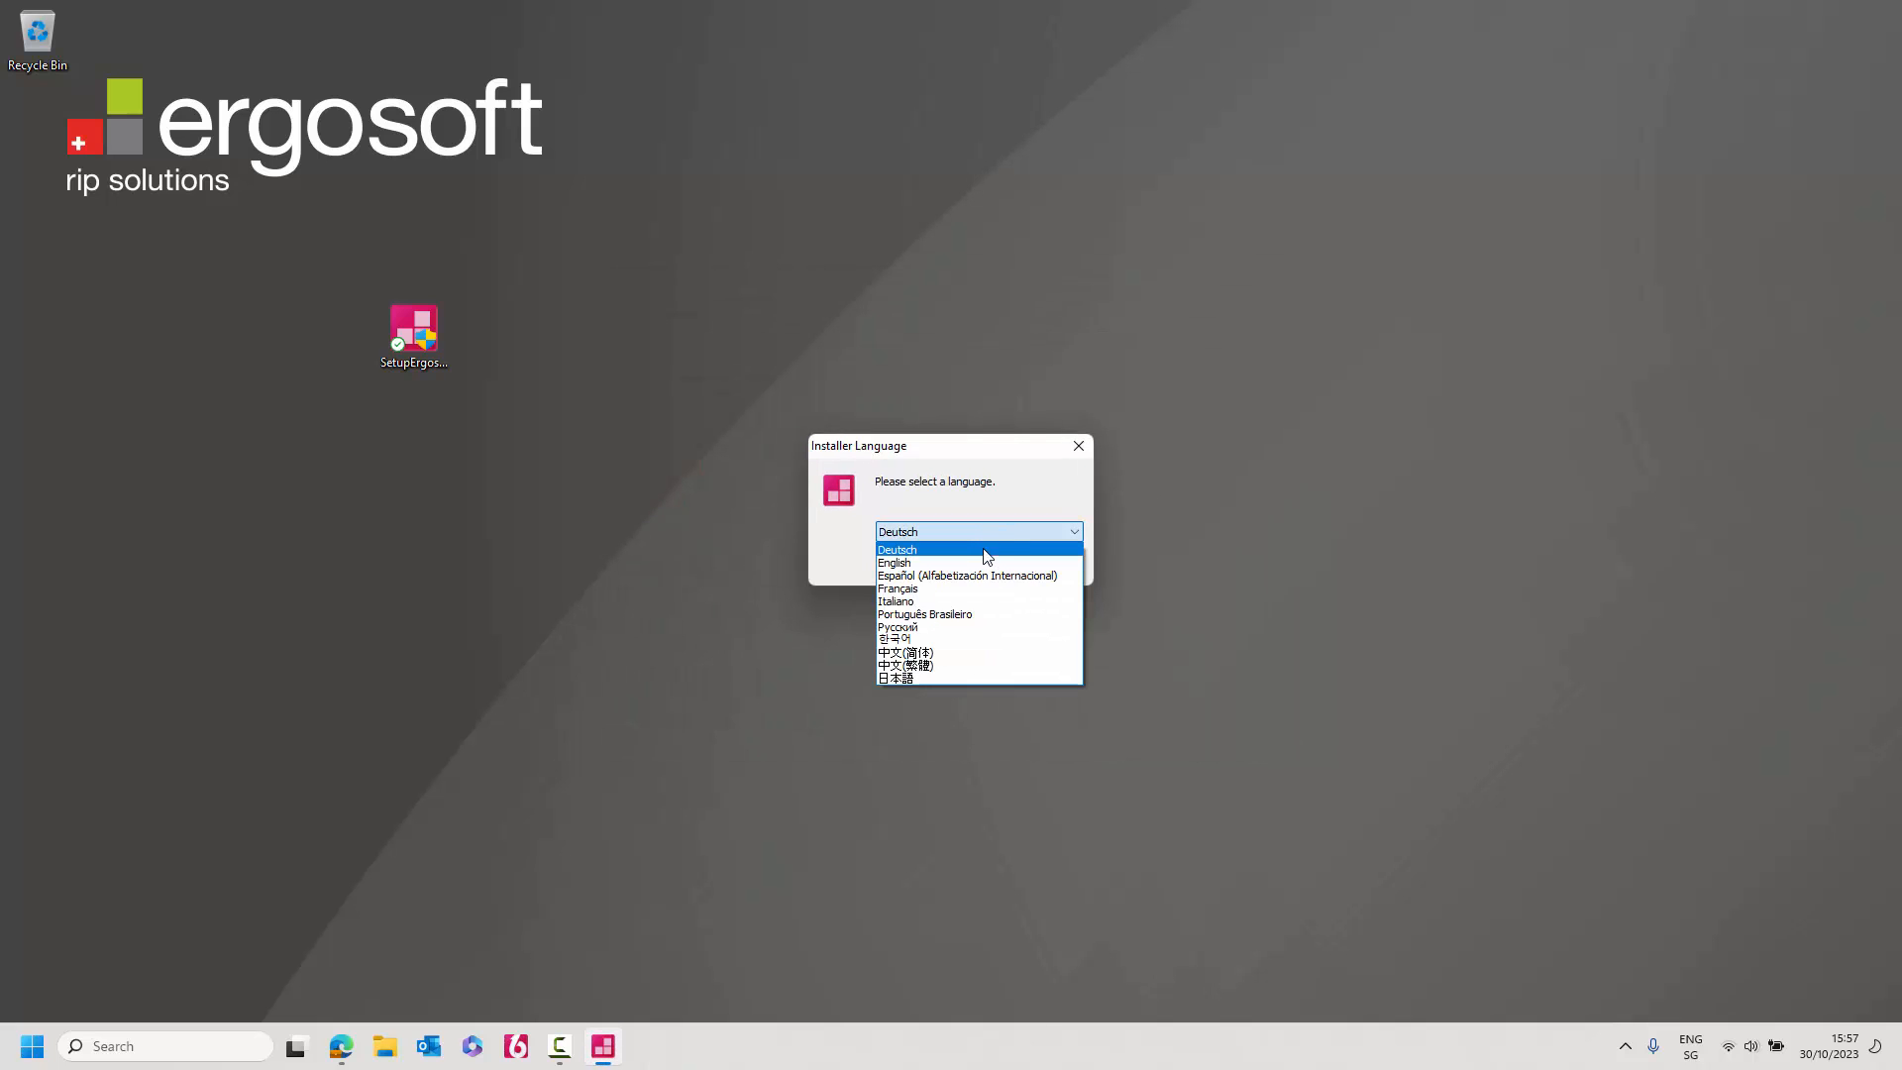
pyautogui.click(985, 551)
pyautogui.click(958, 567)
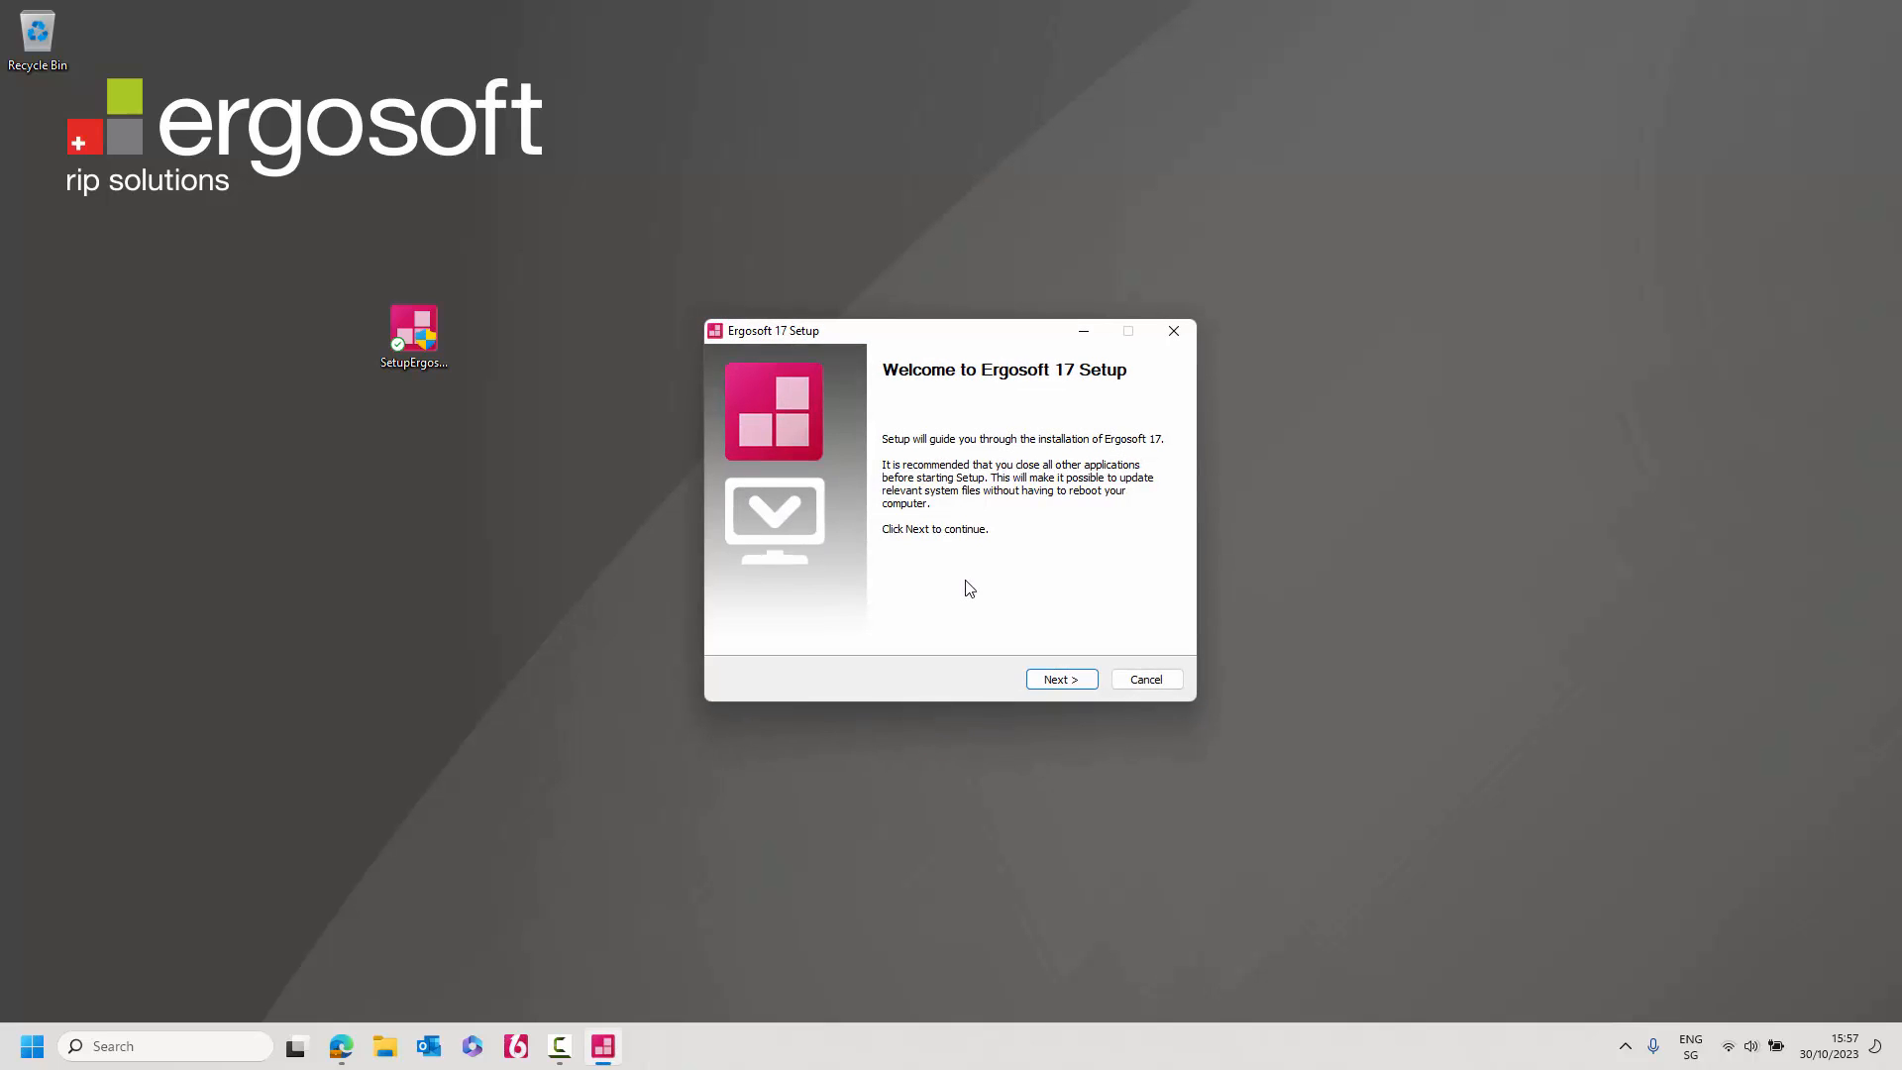
# Accept the licence, keep the default folder and choose Evaluation Dongle-Free Version (CmAct).
pyautogui.click(1060, 680)
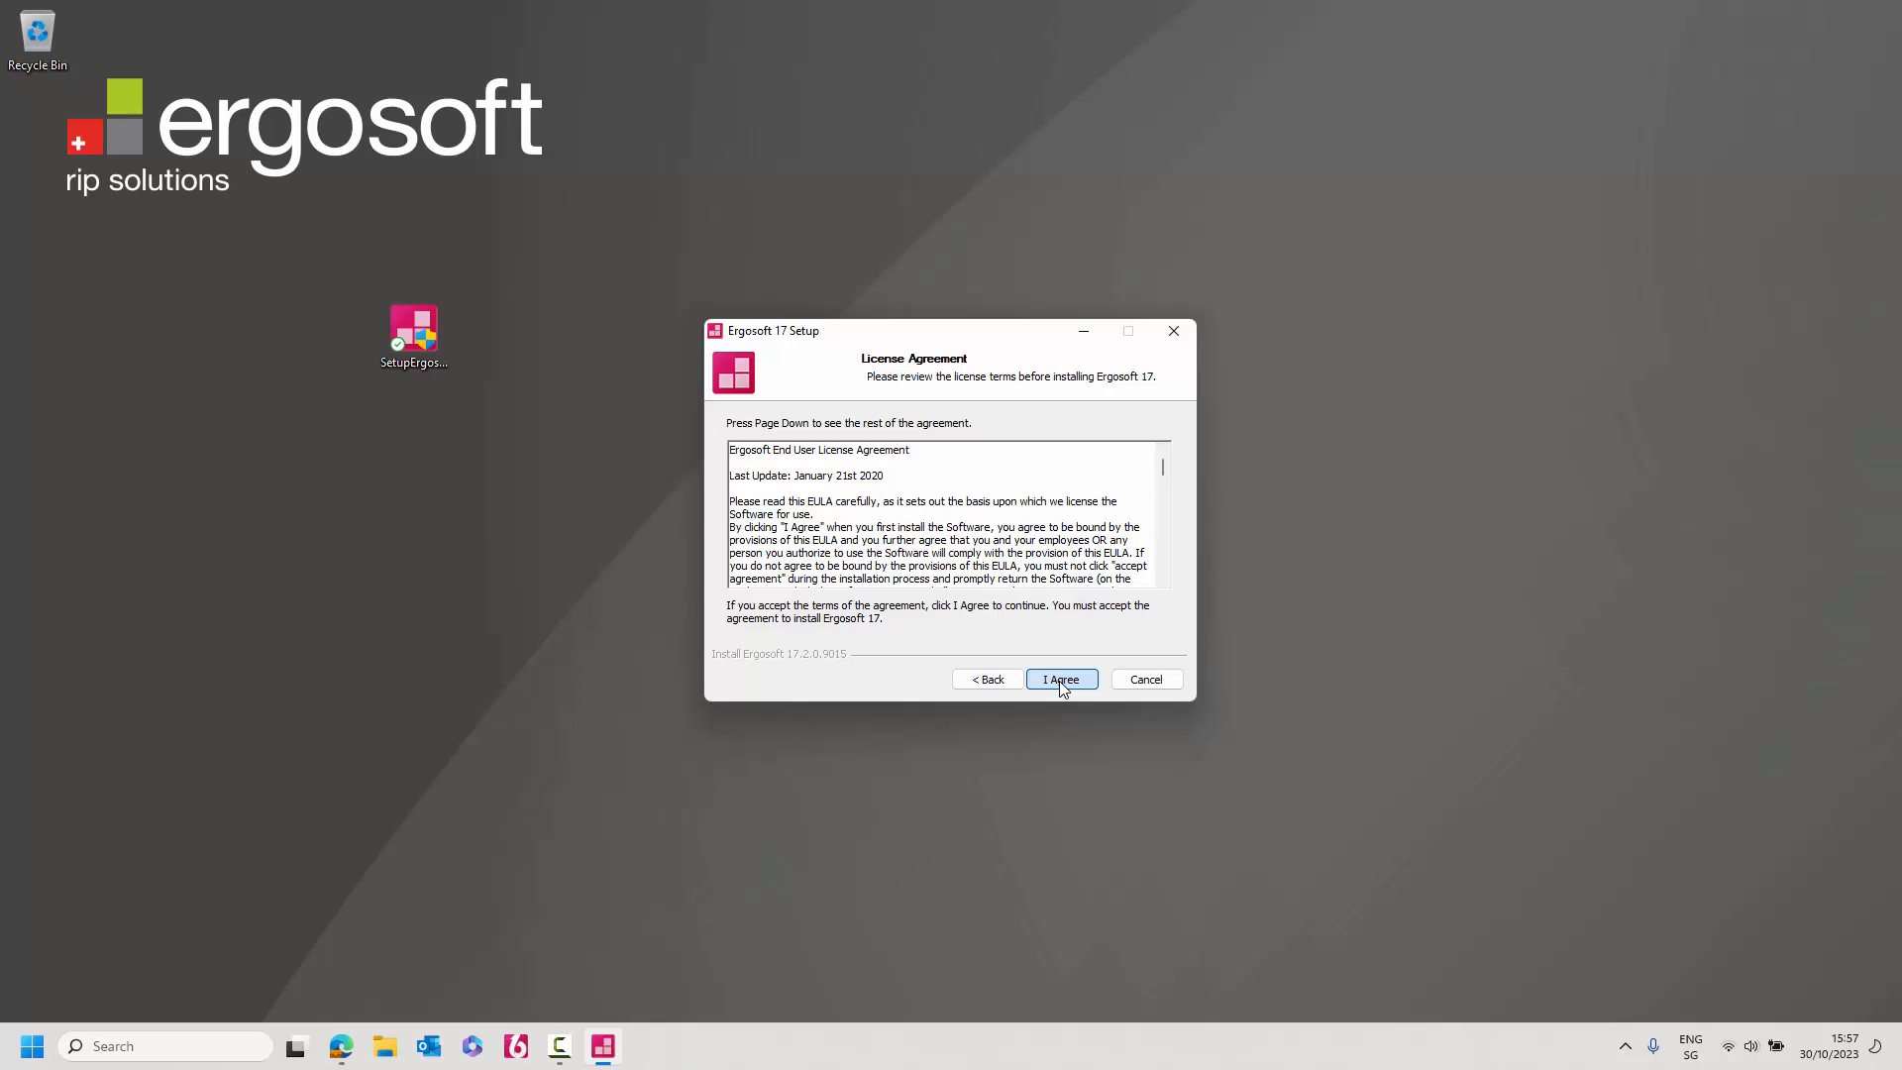
pyautogui.click(1060, 682)
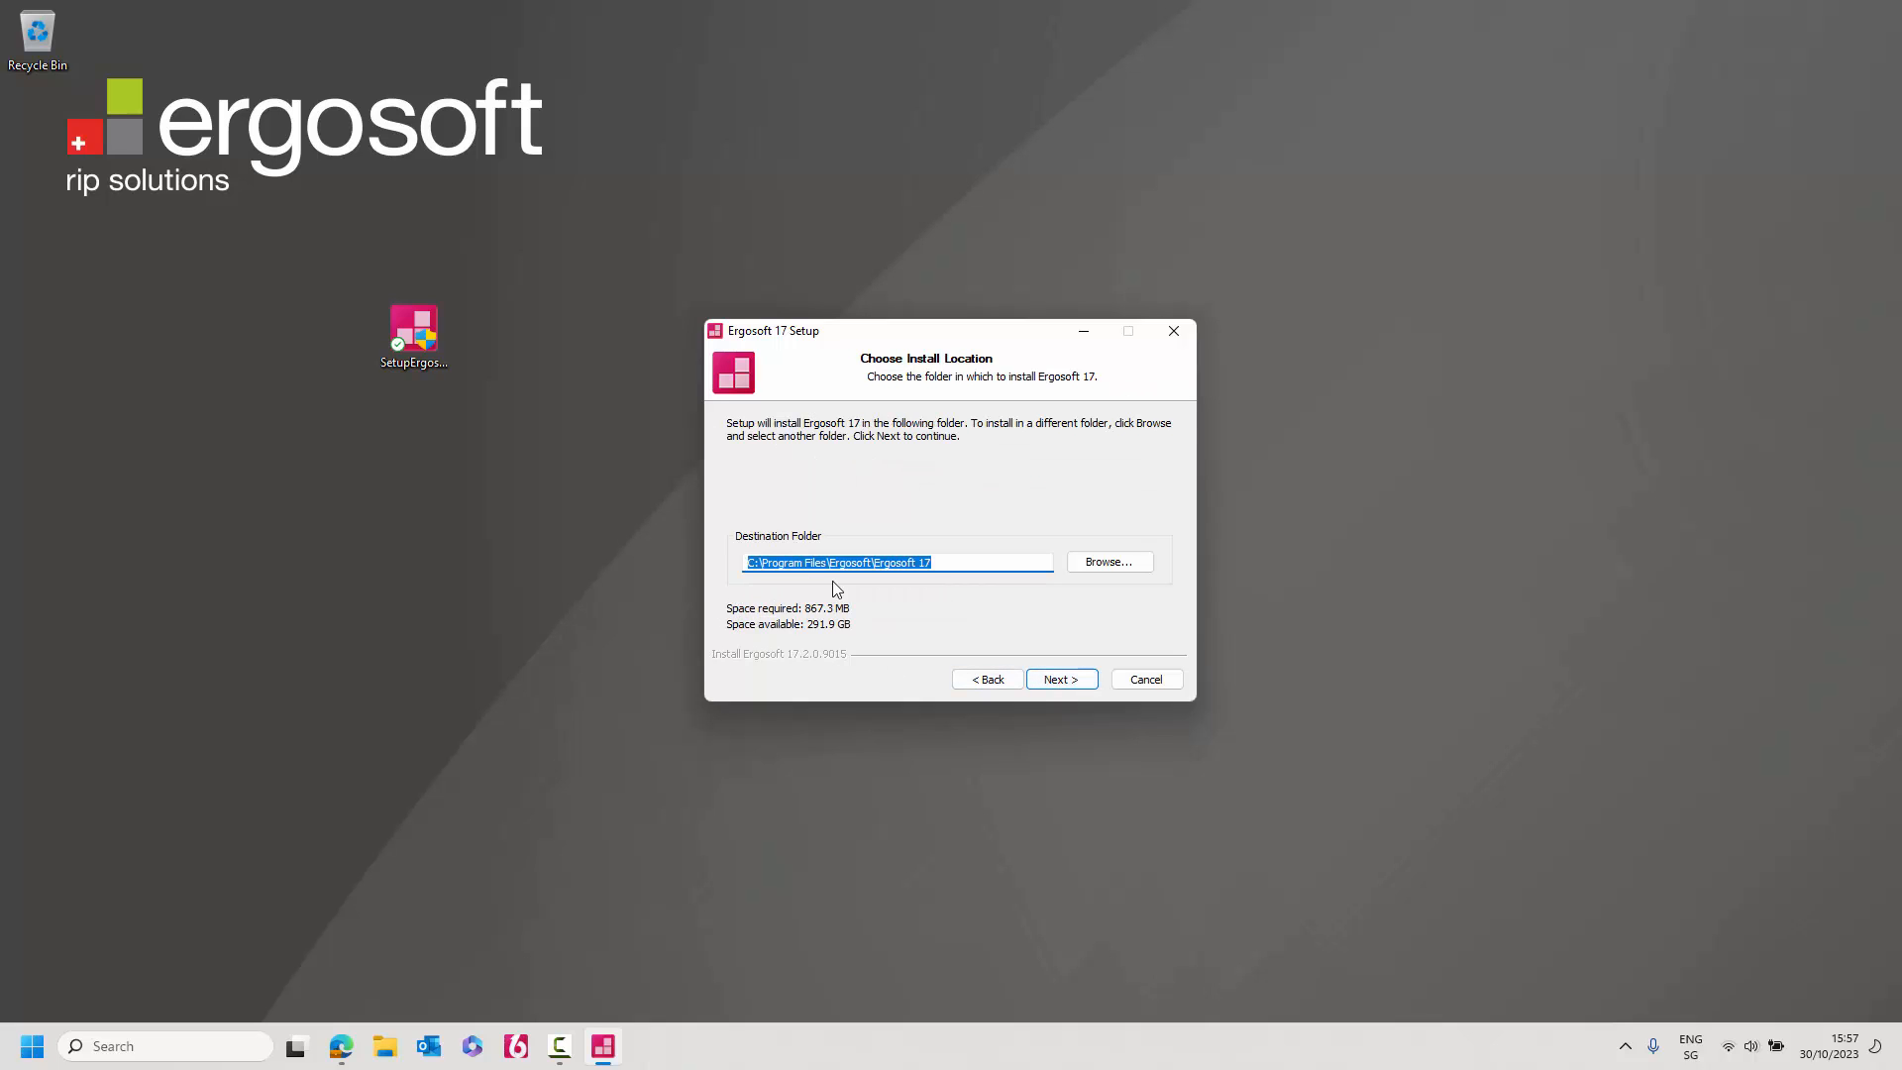
pyautogui.click(1079, 682)
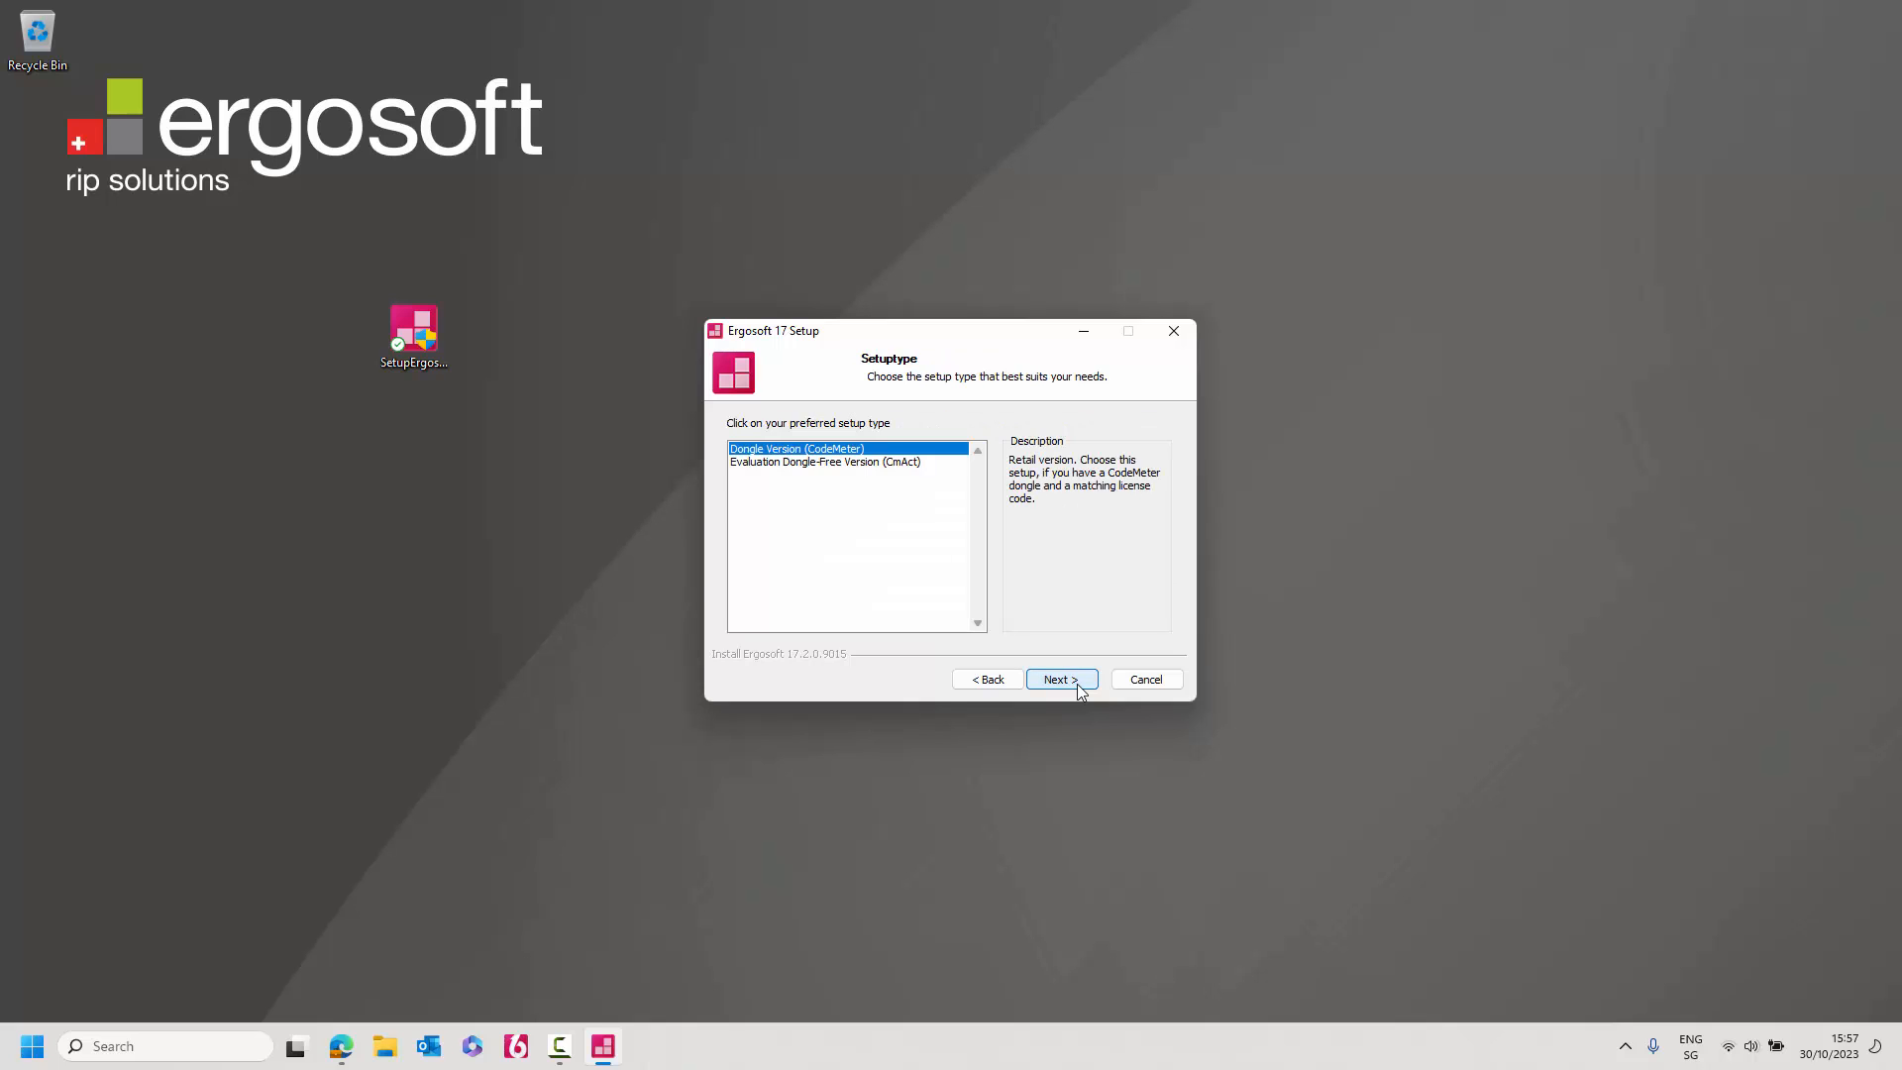
pyautogui.click(800, 466)
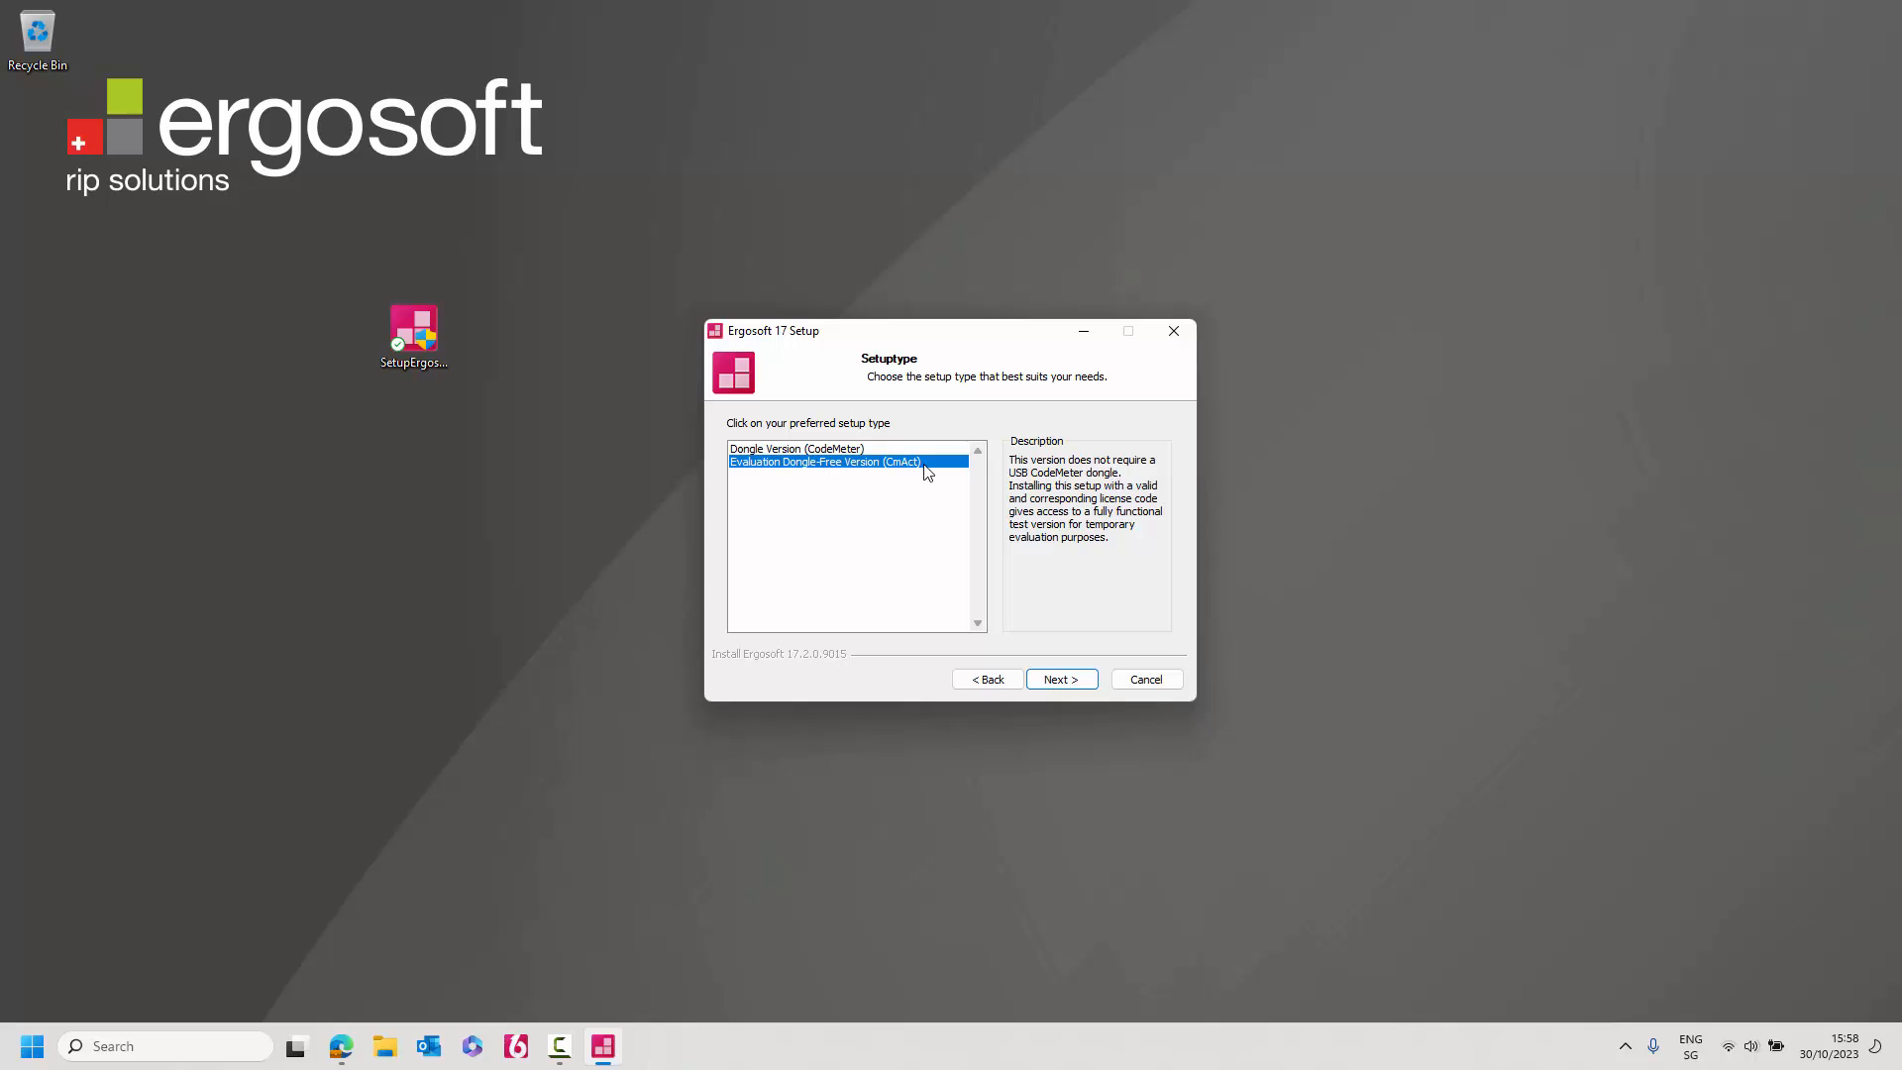
pyautogui.click(1067, 682)
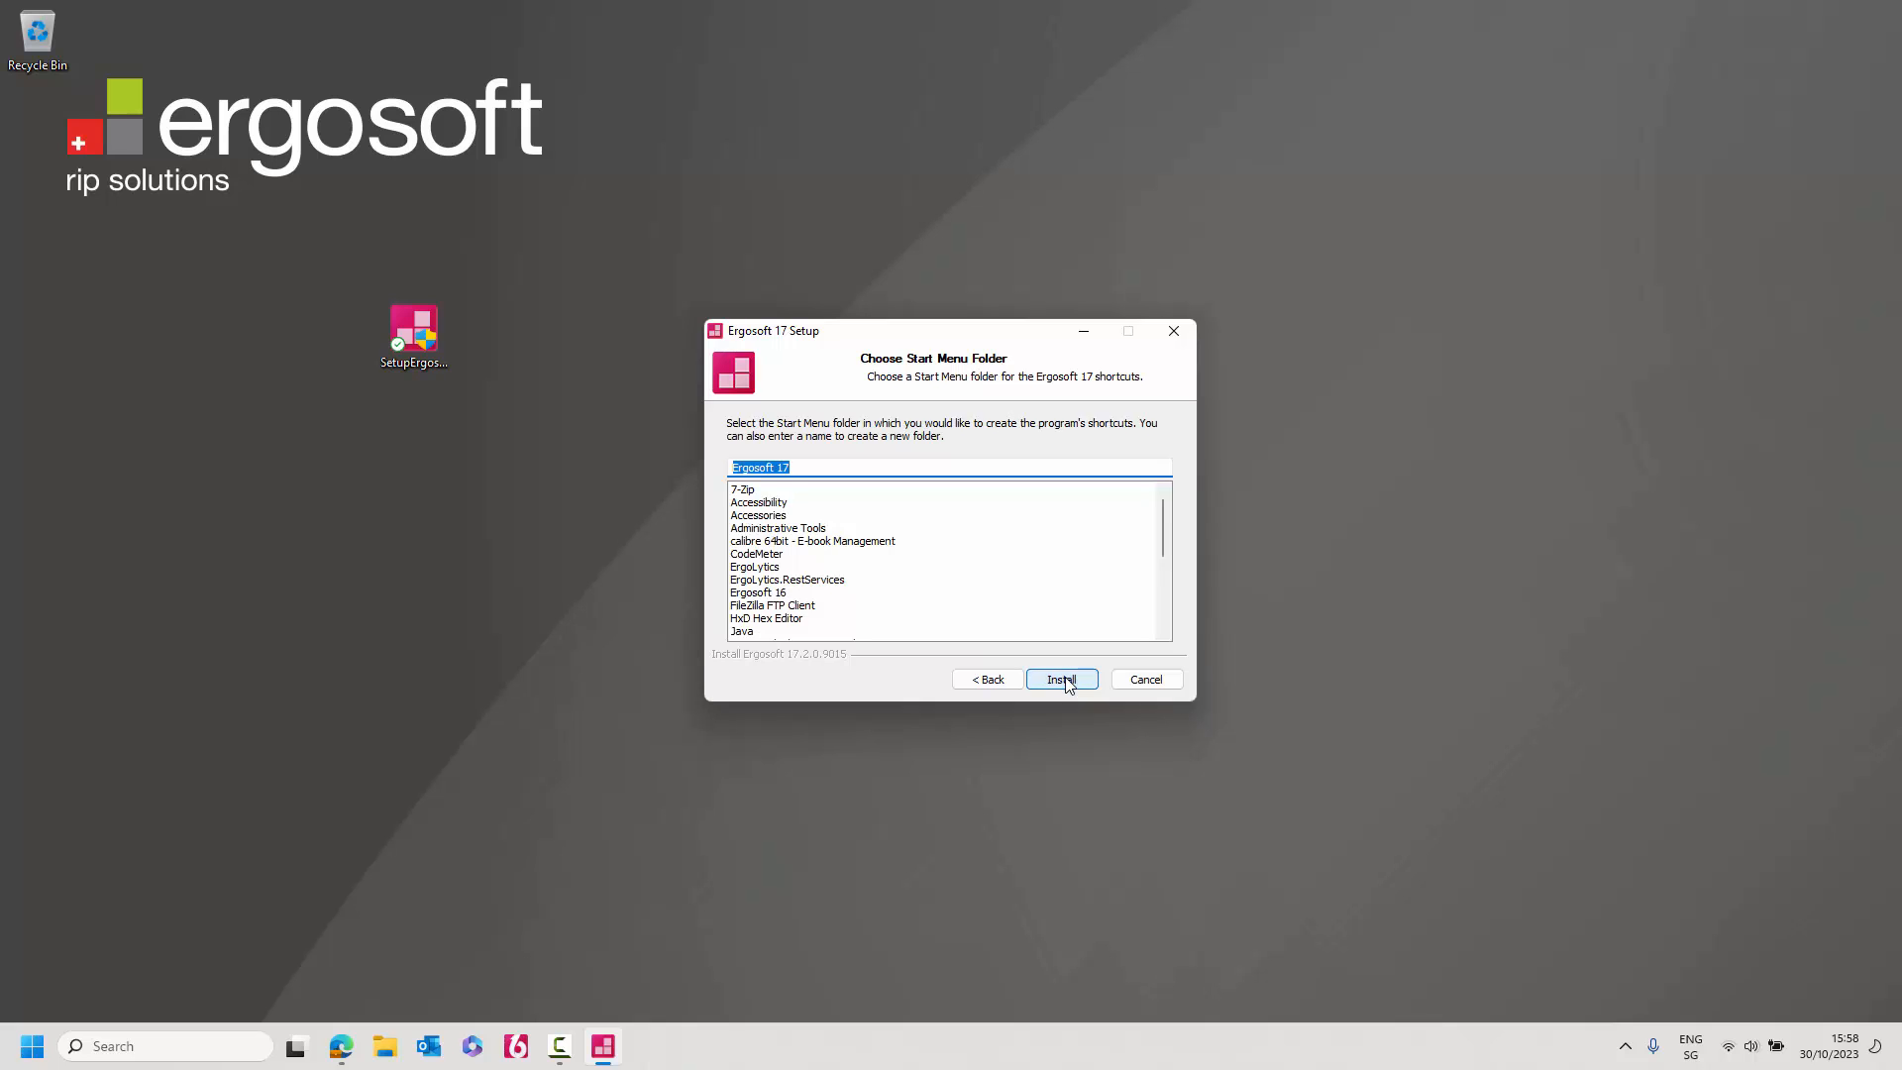
# Install with the default Start Menu folder and confirm the user data folder notices.
pyautogui.click(1067, 681)
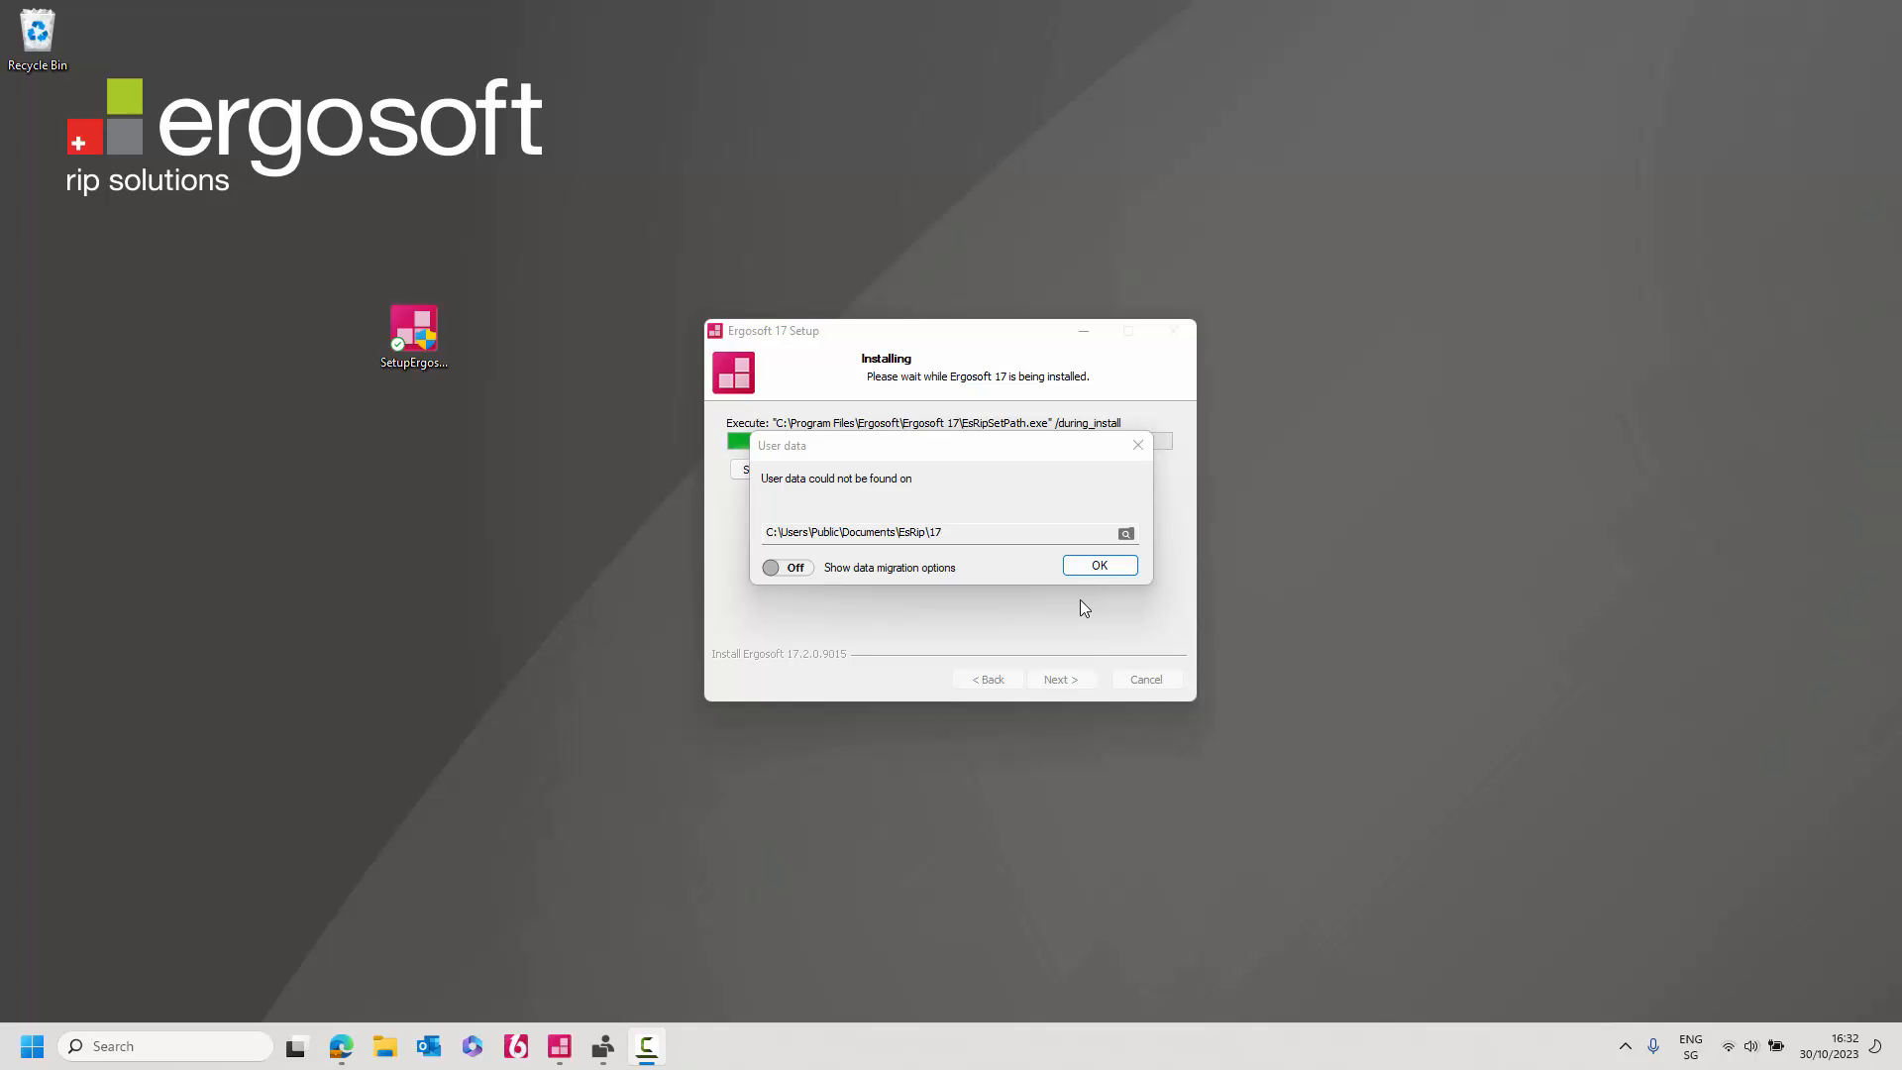
pyautogui.click(1110, 564)
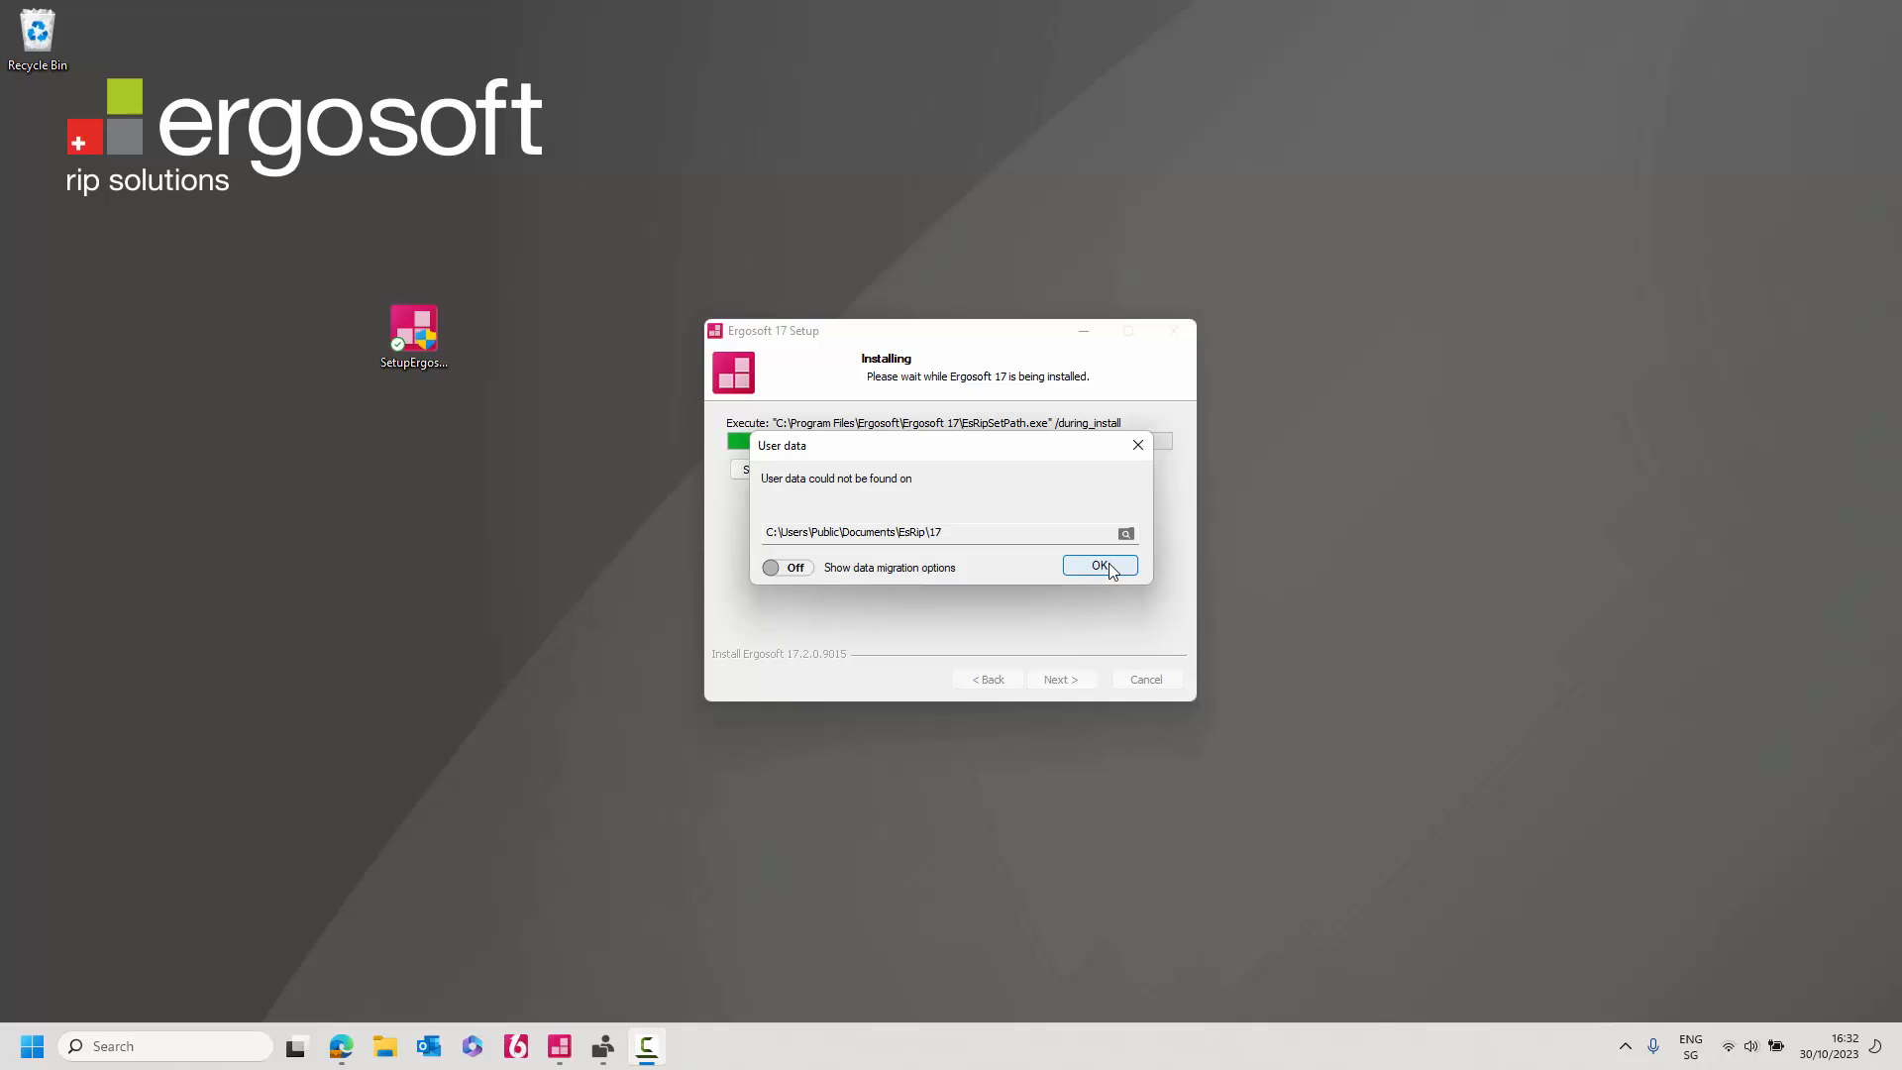
pyautogui.click(1099, 565)
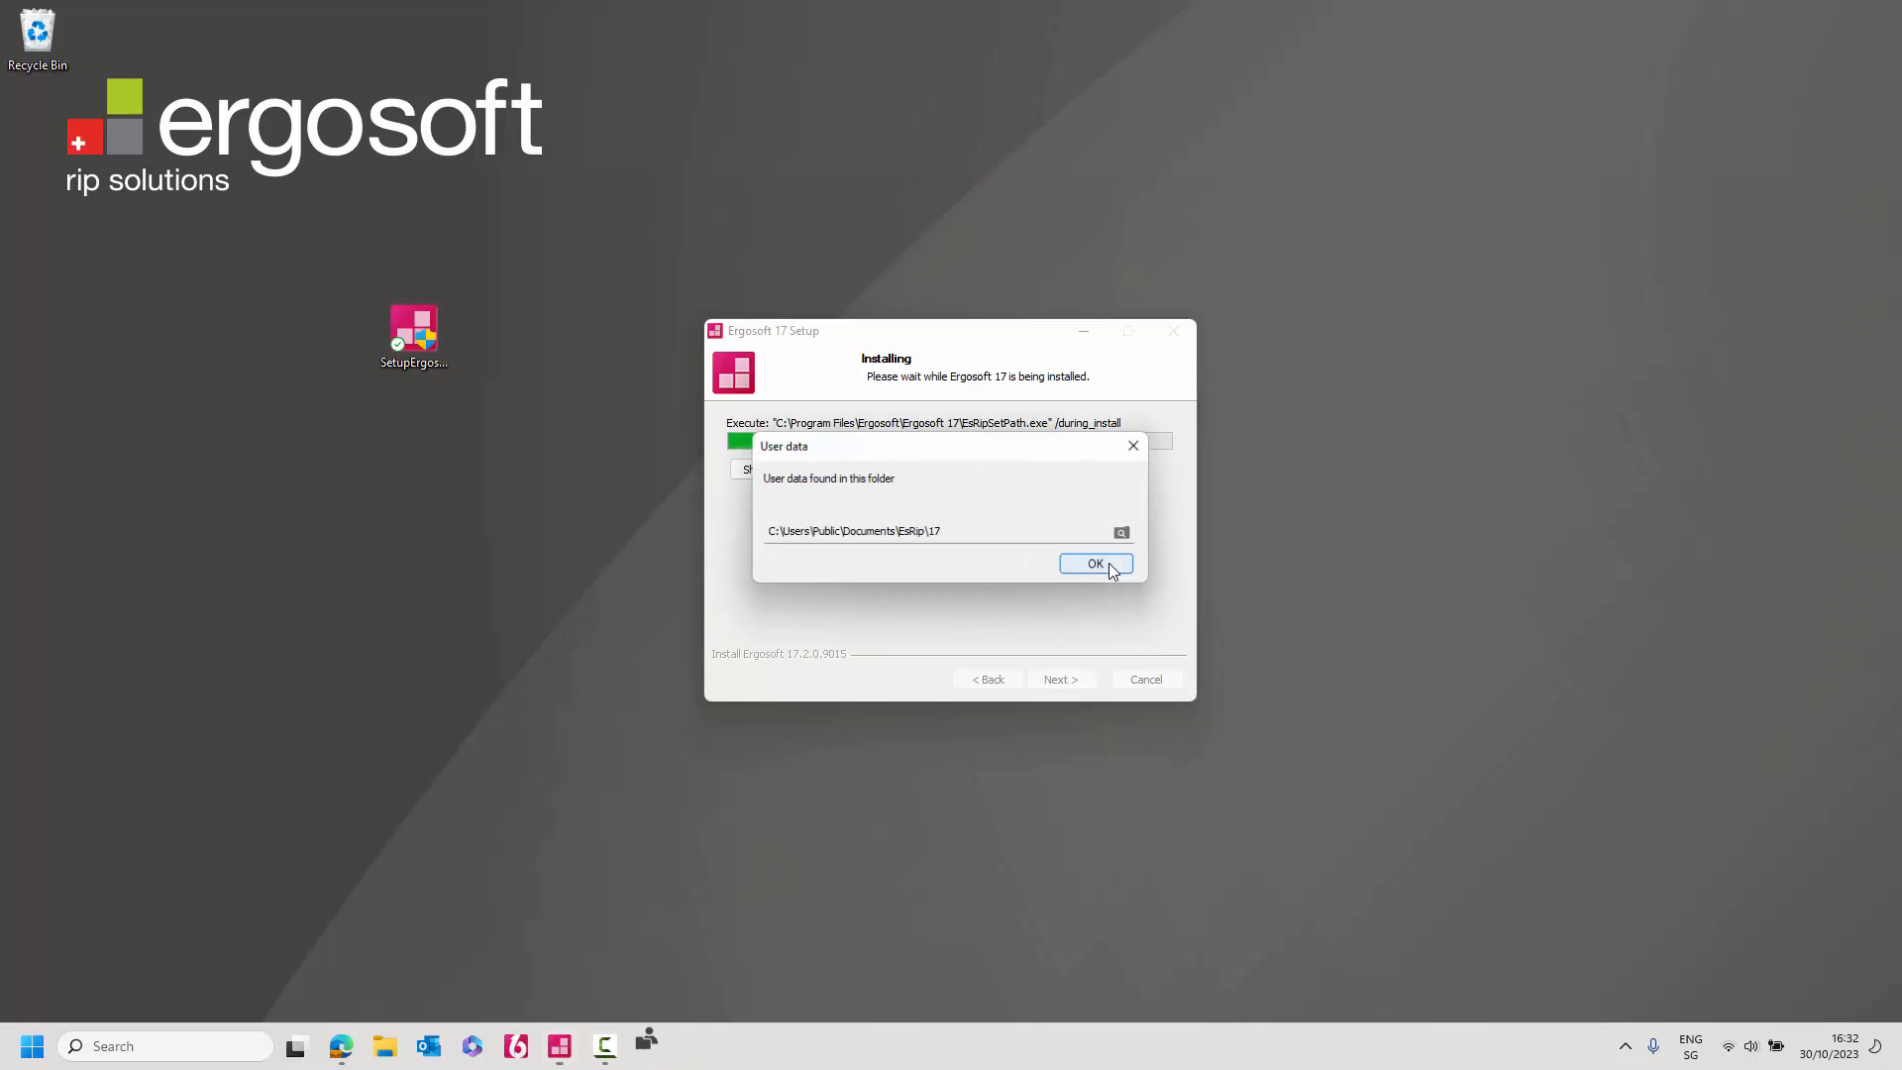
pyautogui.click(1099, 564)
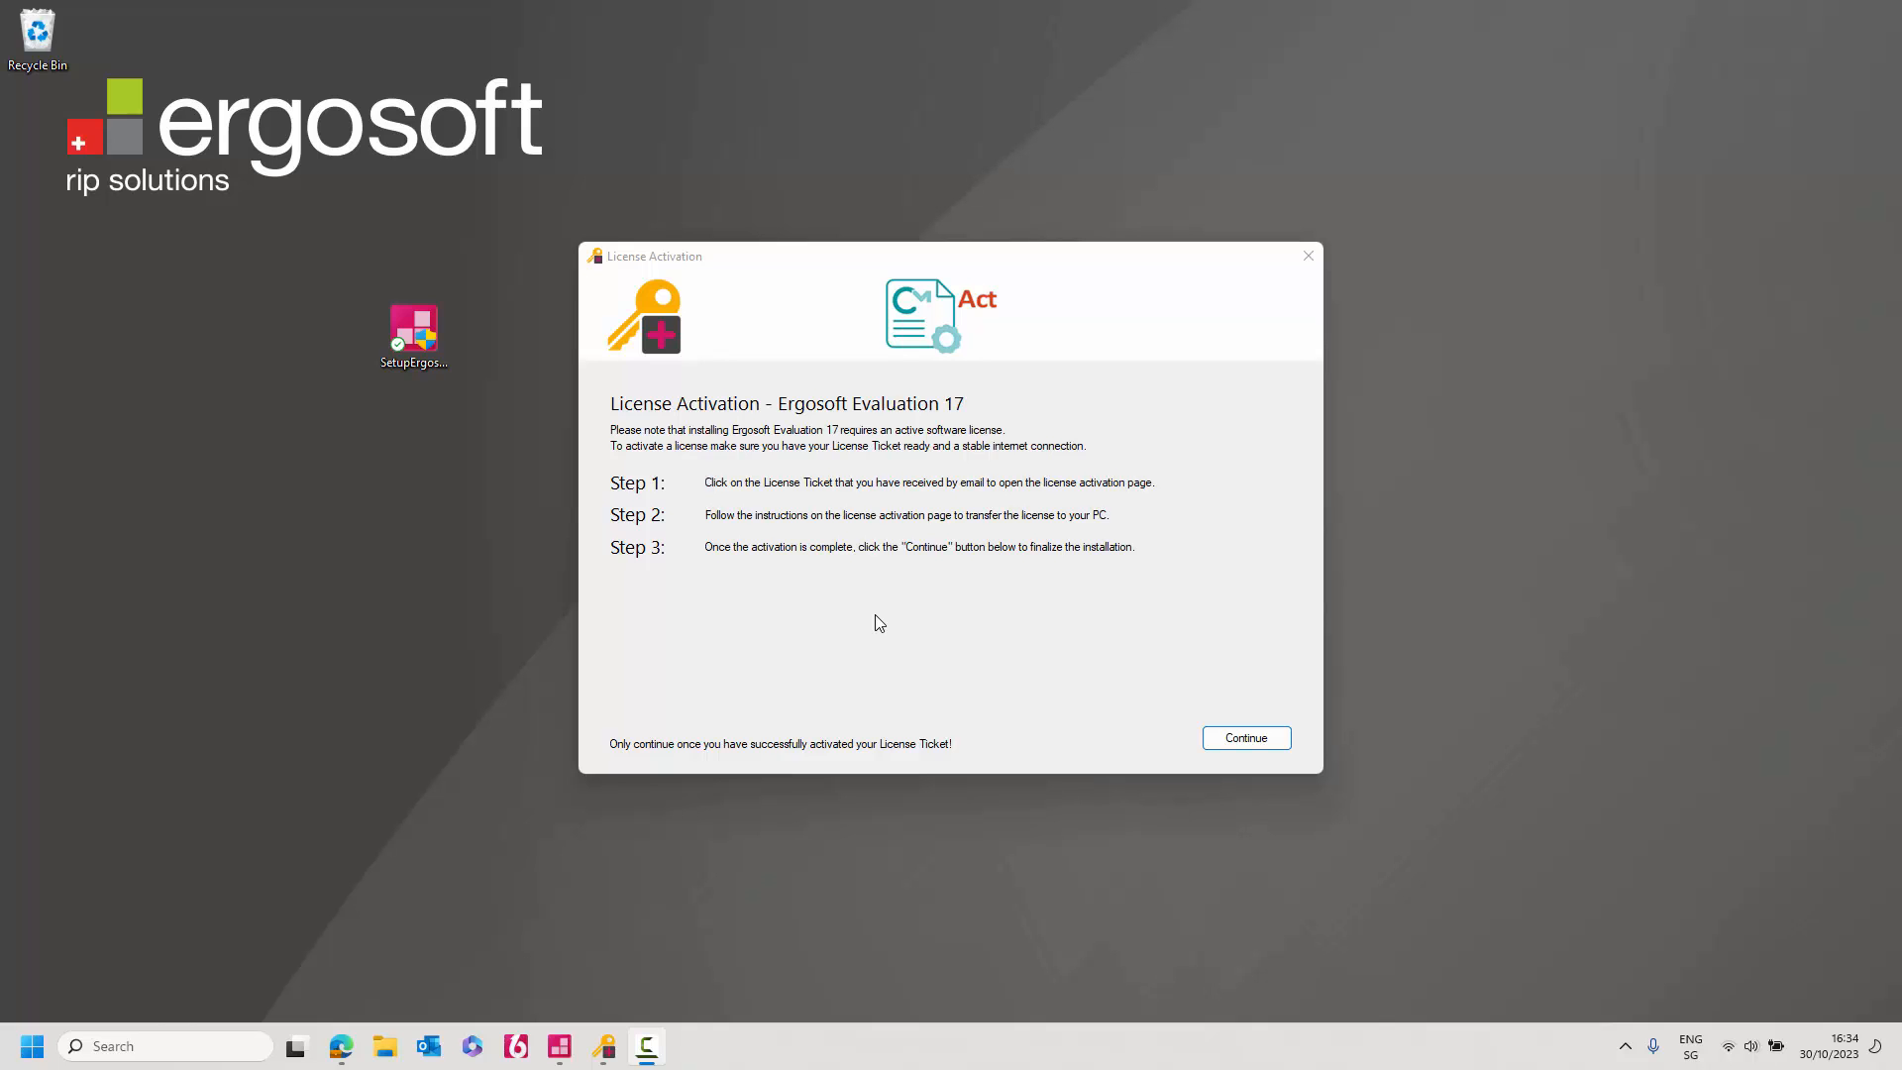
# Load the licence activation link in a new browser tab and sign in to WebDepot.
pyautogui.click(340, 1046)
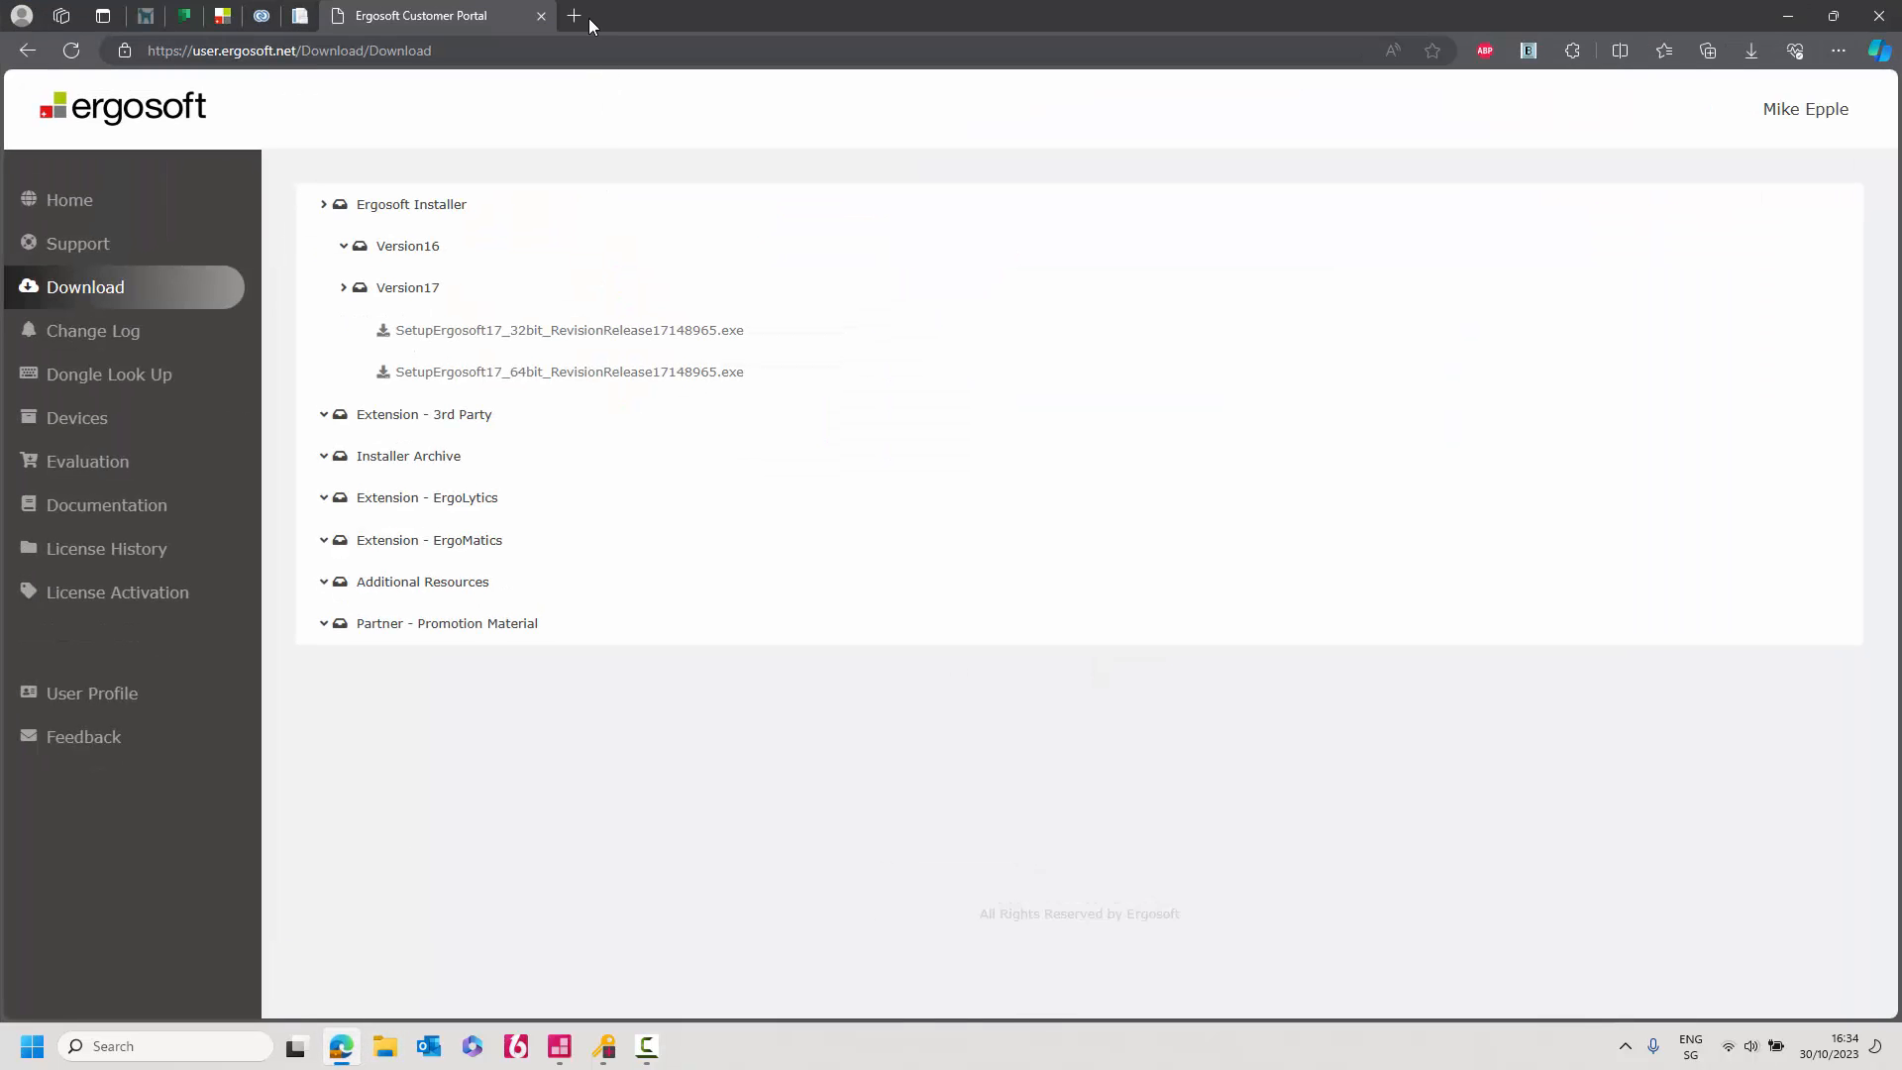
pyautogui.click(588, 18)
pyautogui.hotkey('ctrl', 'v')
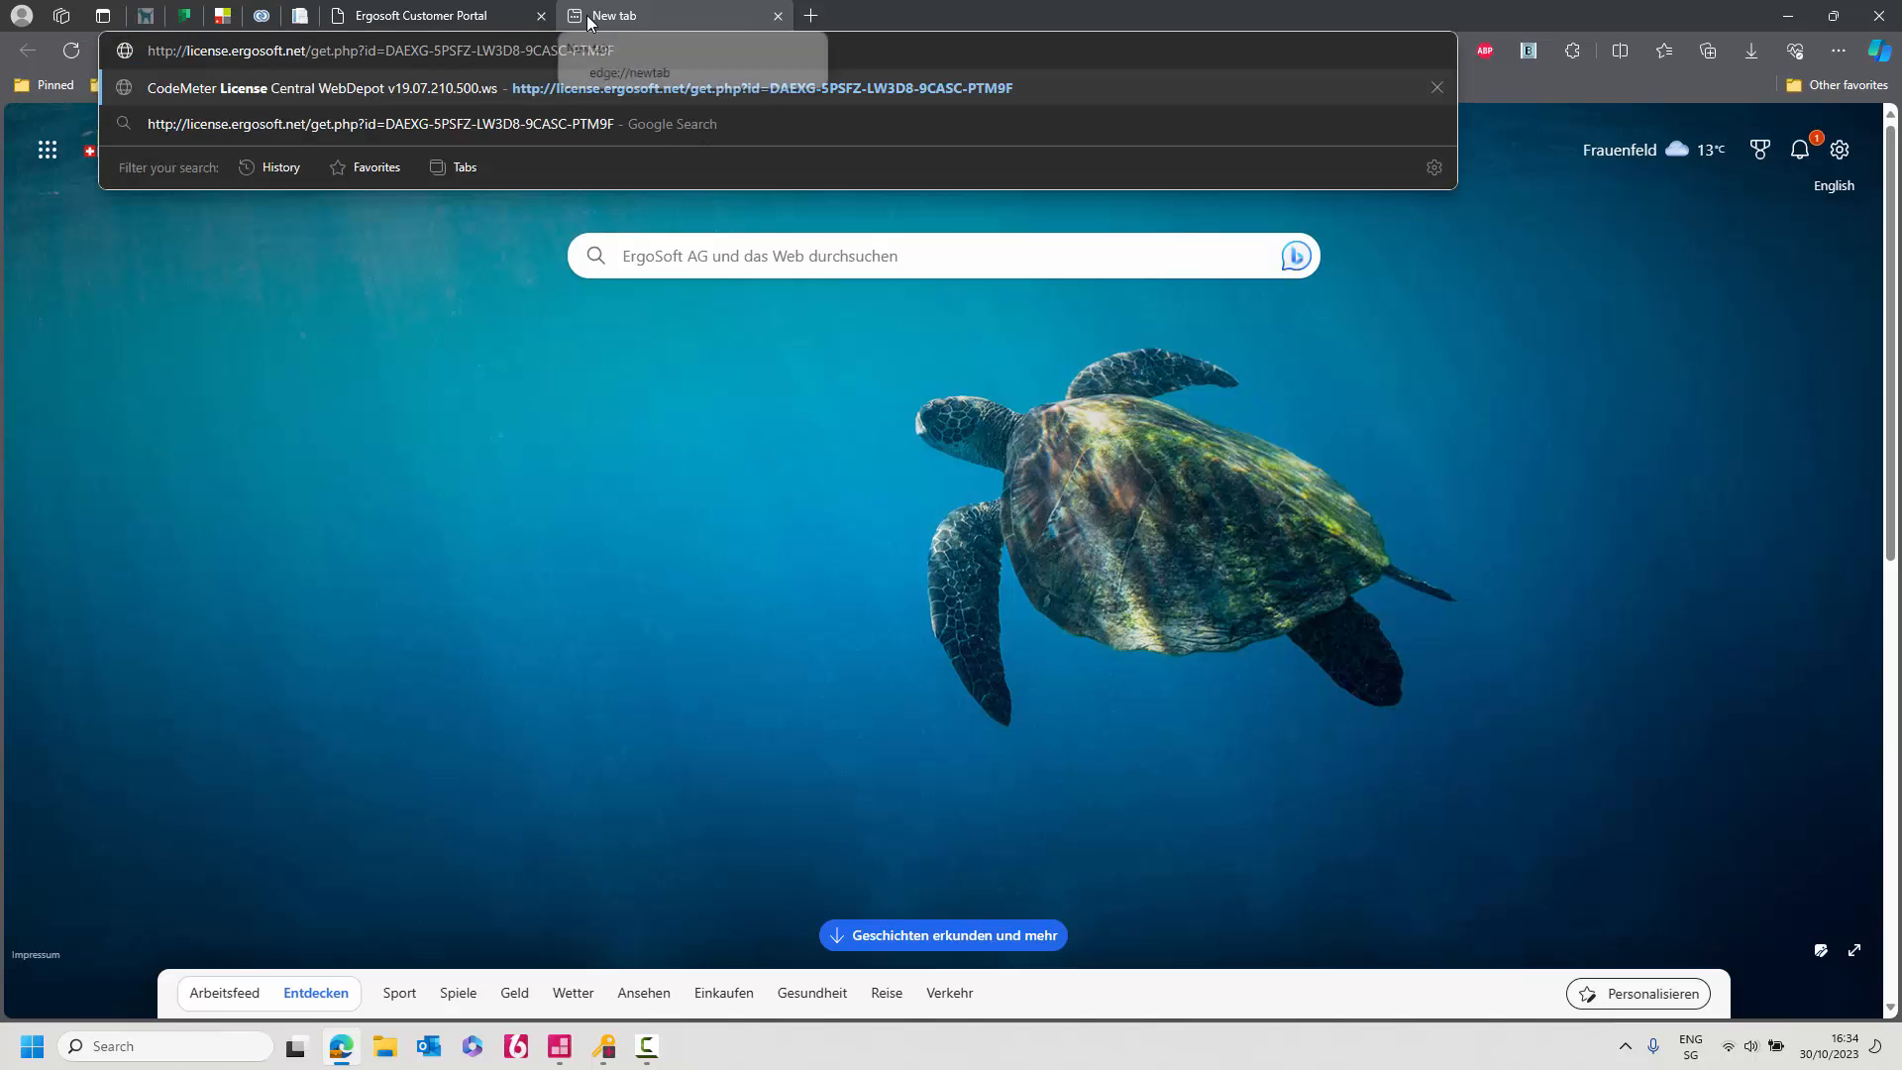
pyautogui.press('Return')
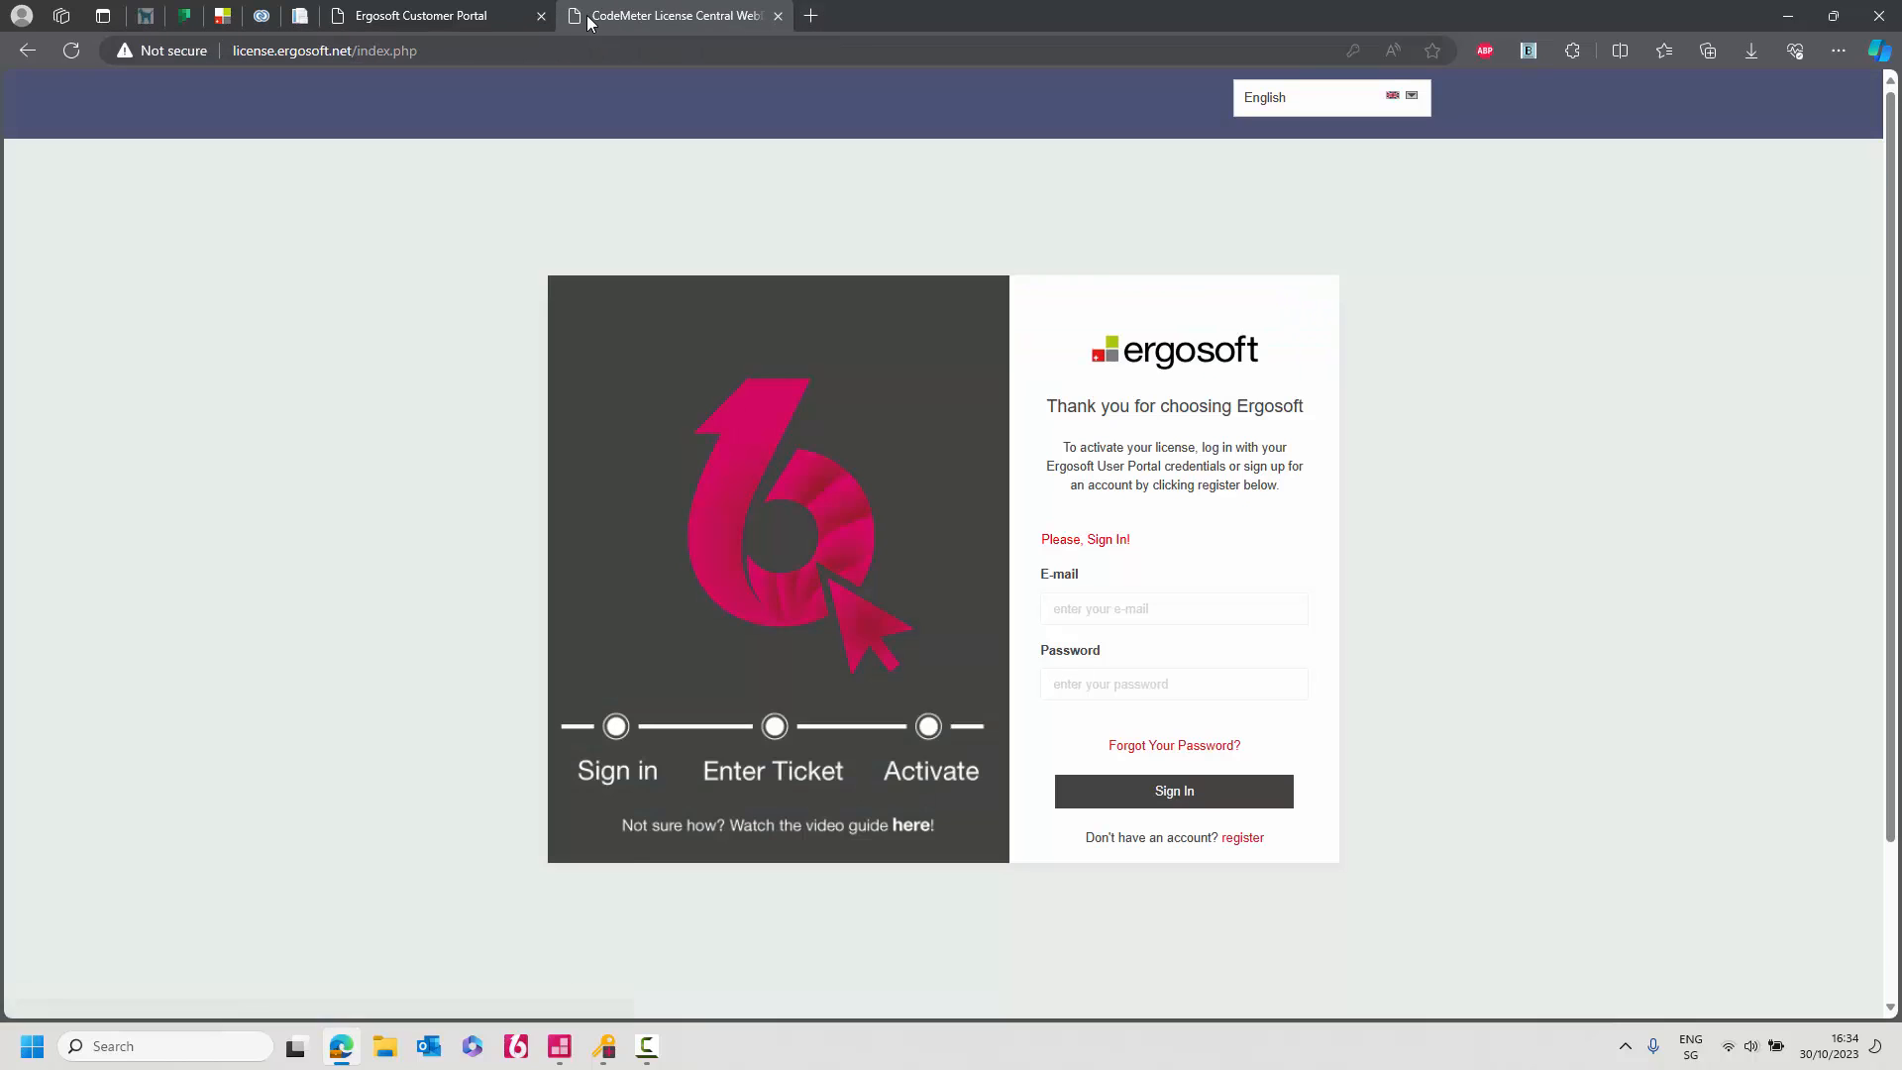
pyautogui.click(1137, 608)
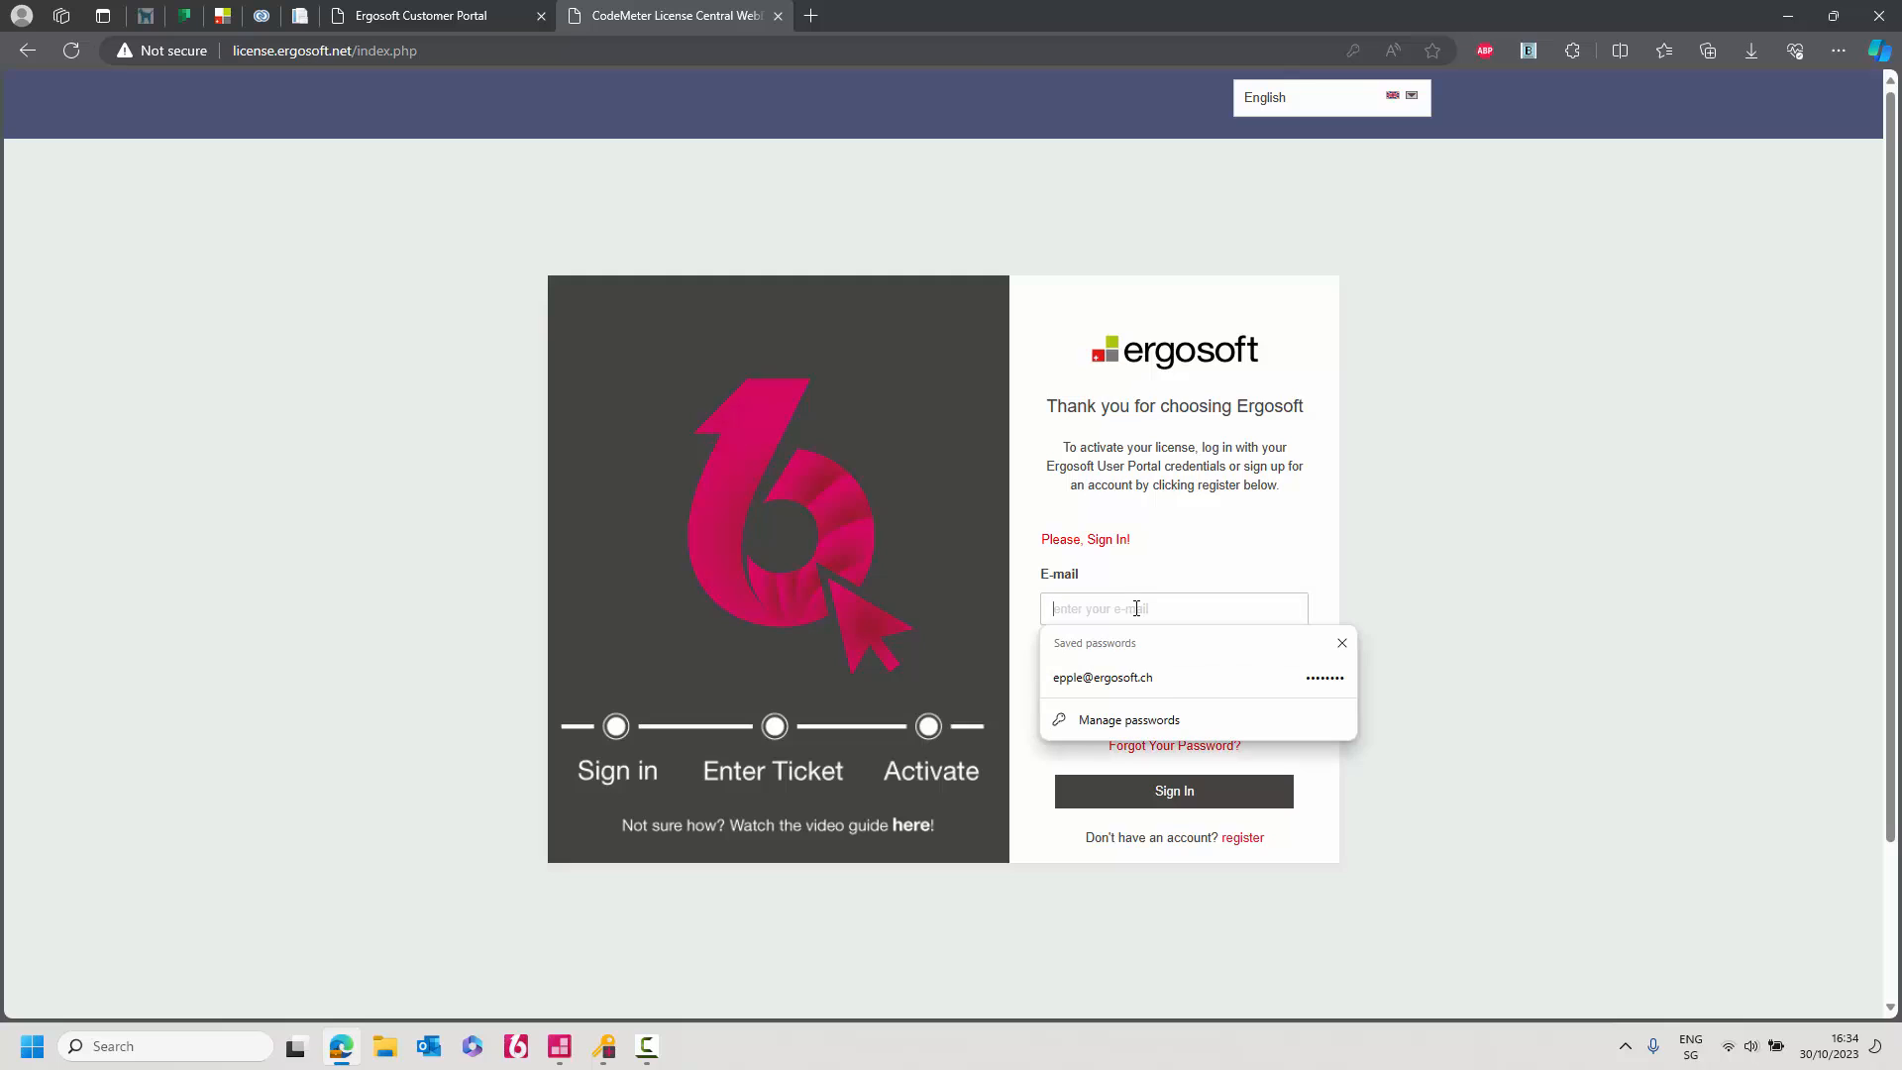
pyautogui.click(1133, 680)
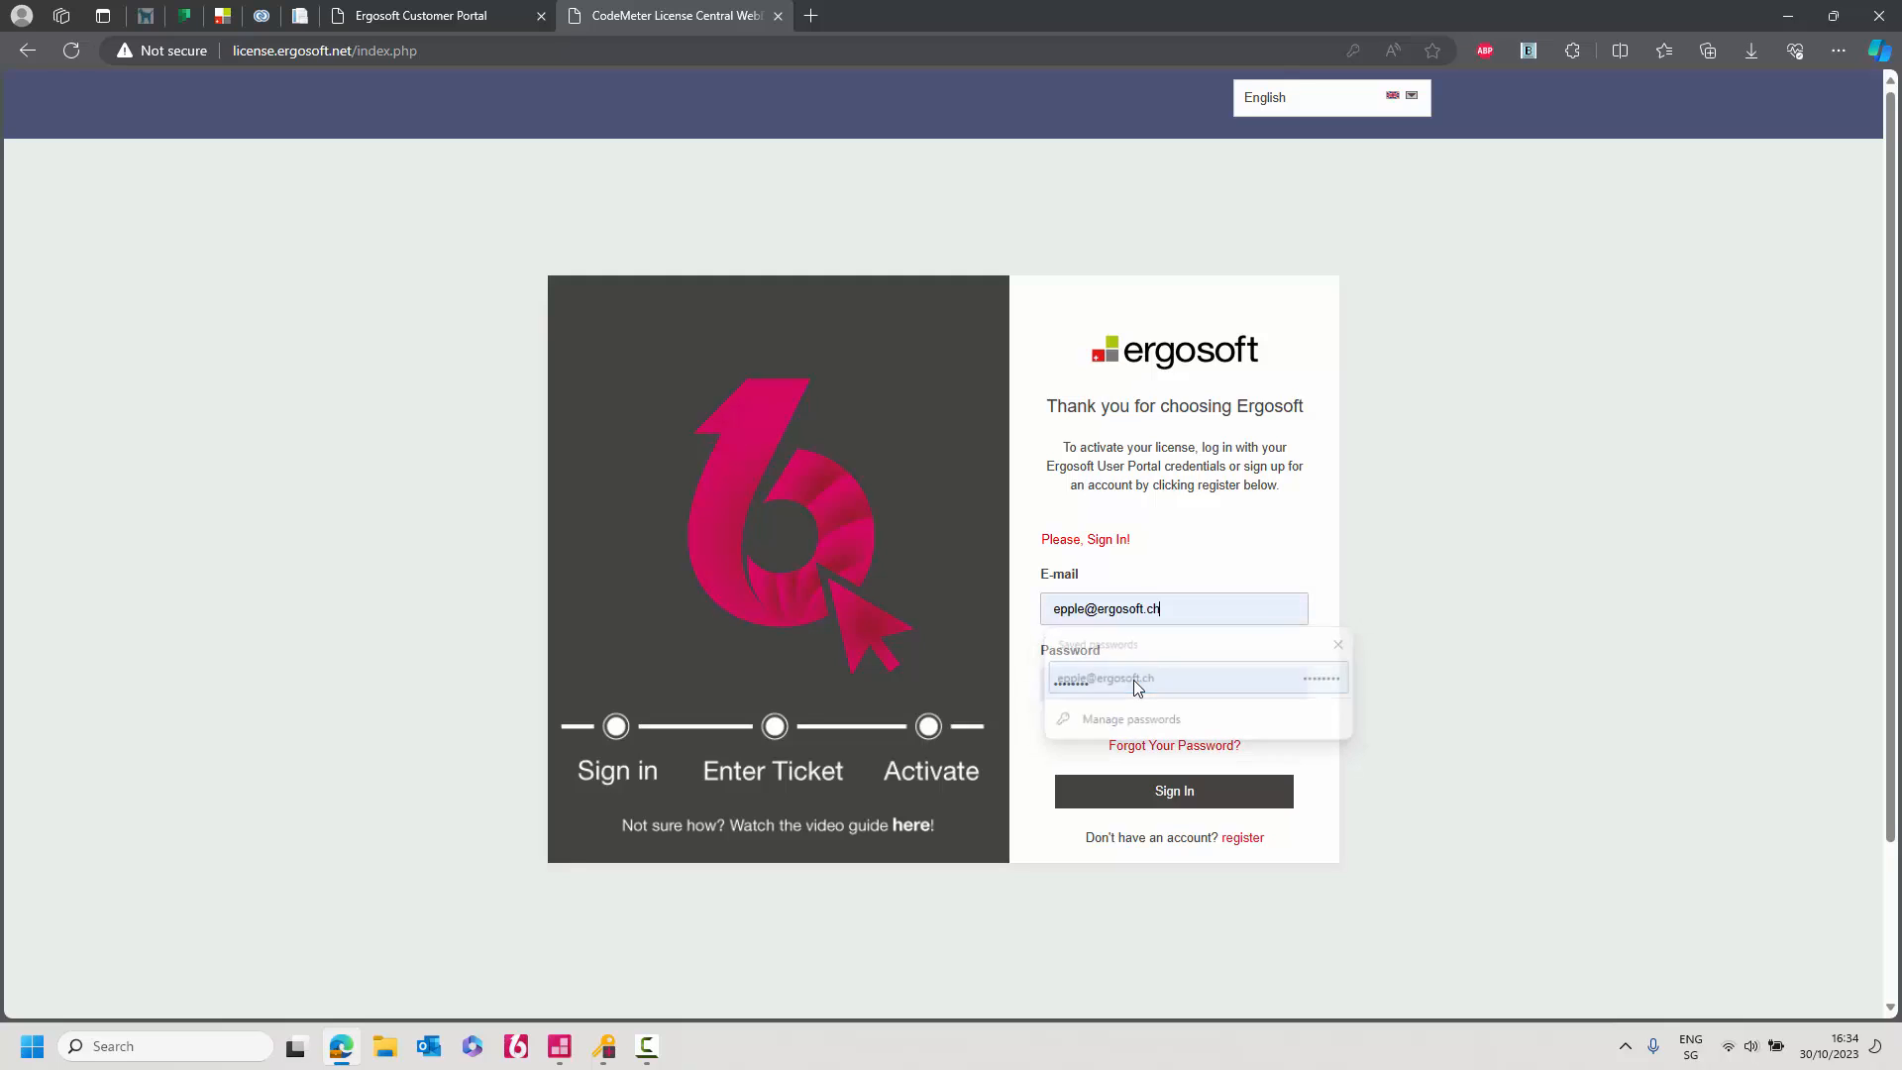
pyautogui.click(1139, 794)
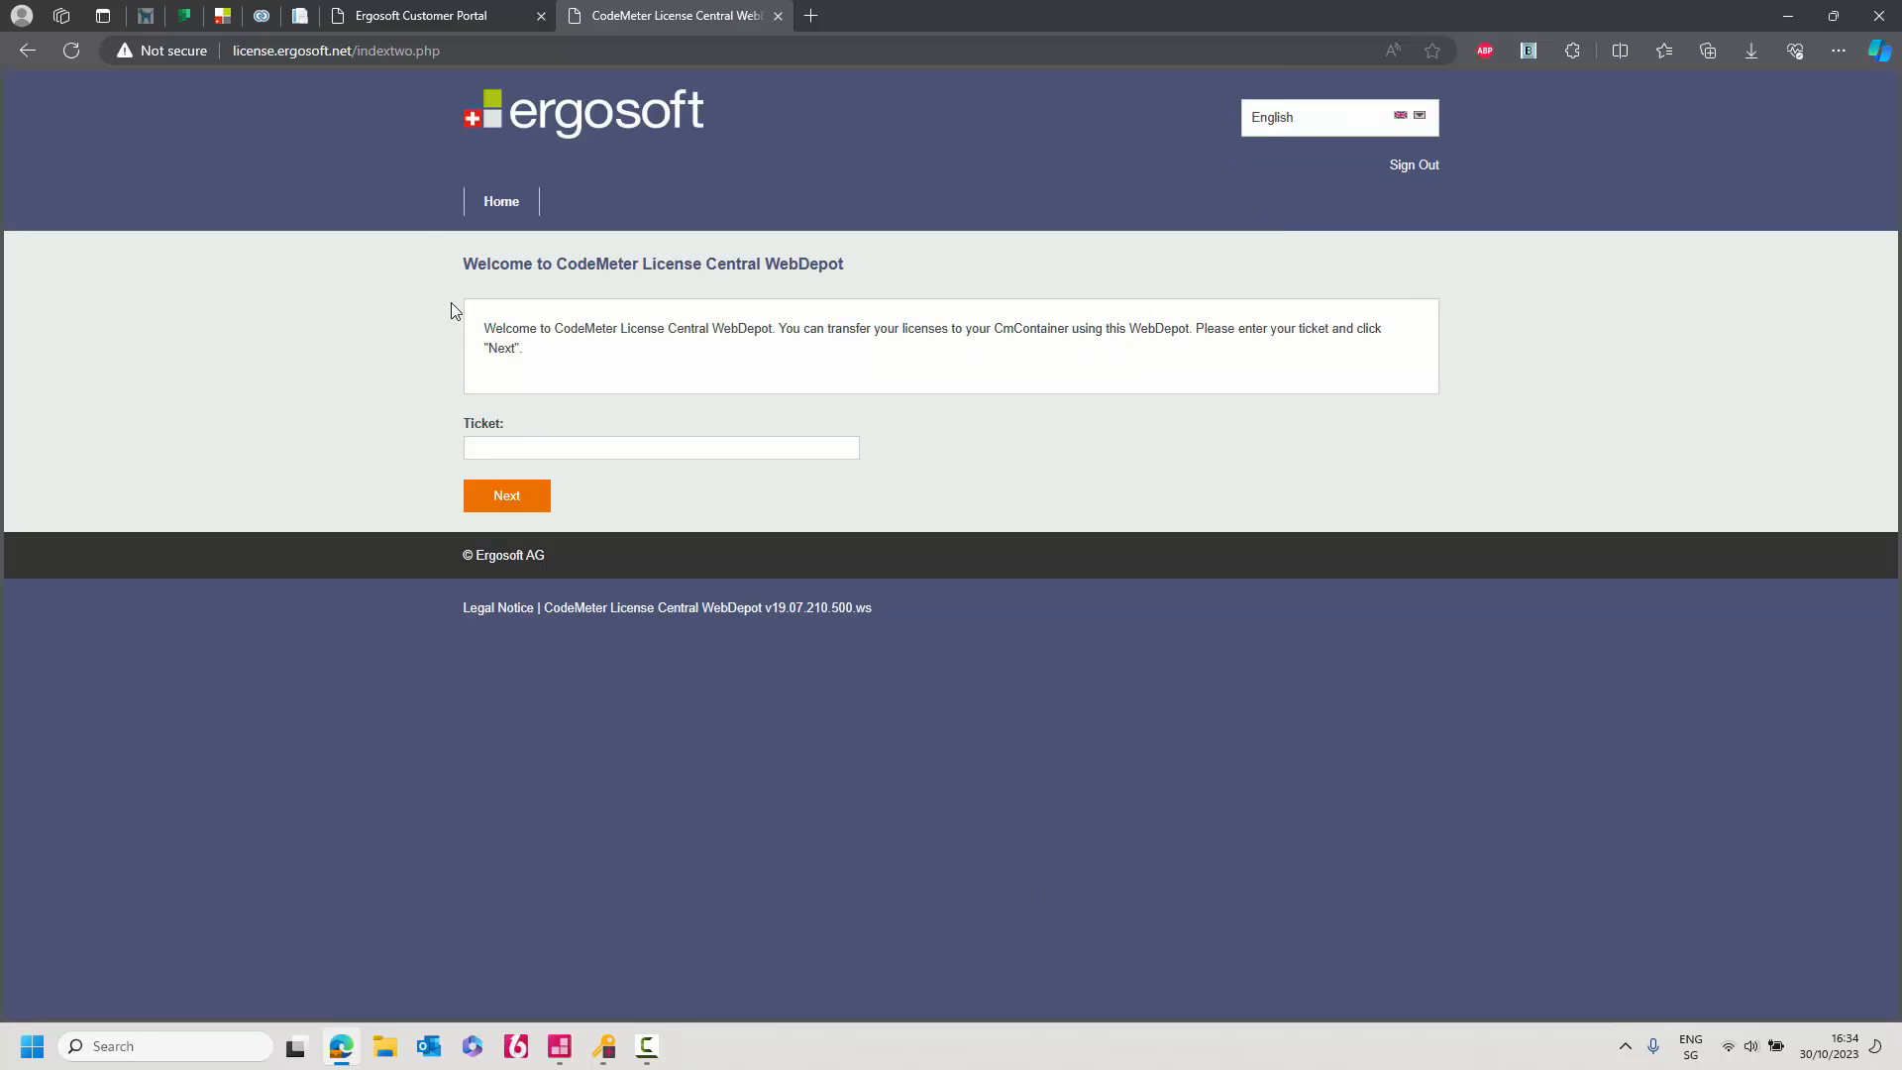
# Open the licence ticket link and activate the Ergosoft 17 XL Evaluation licence locally.
pyautogui.click(453, 44)
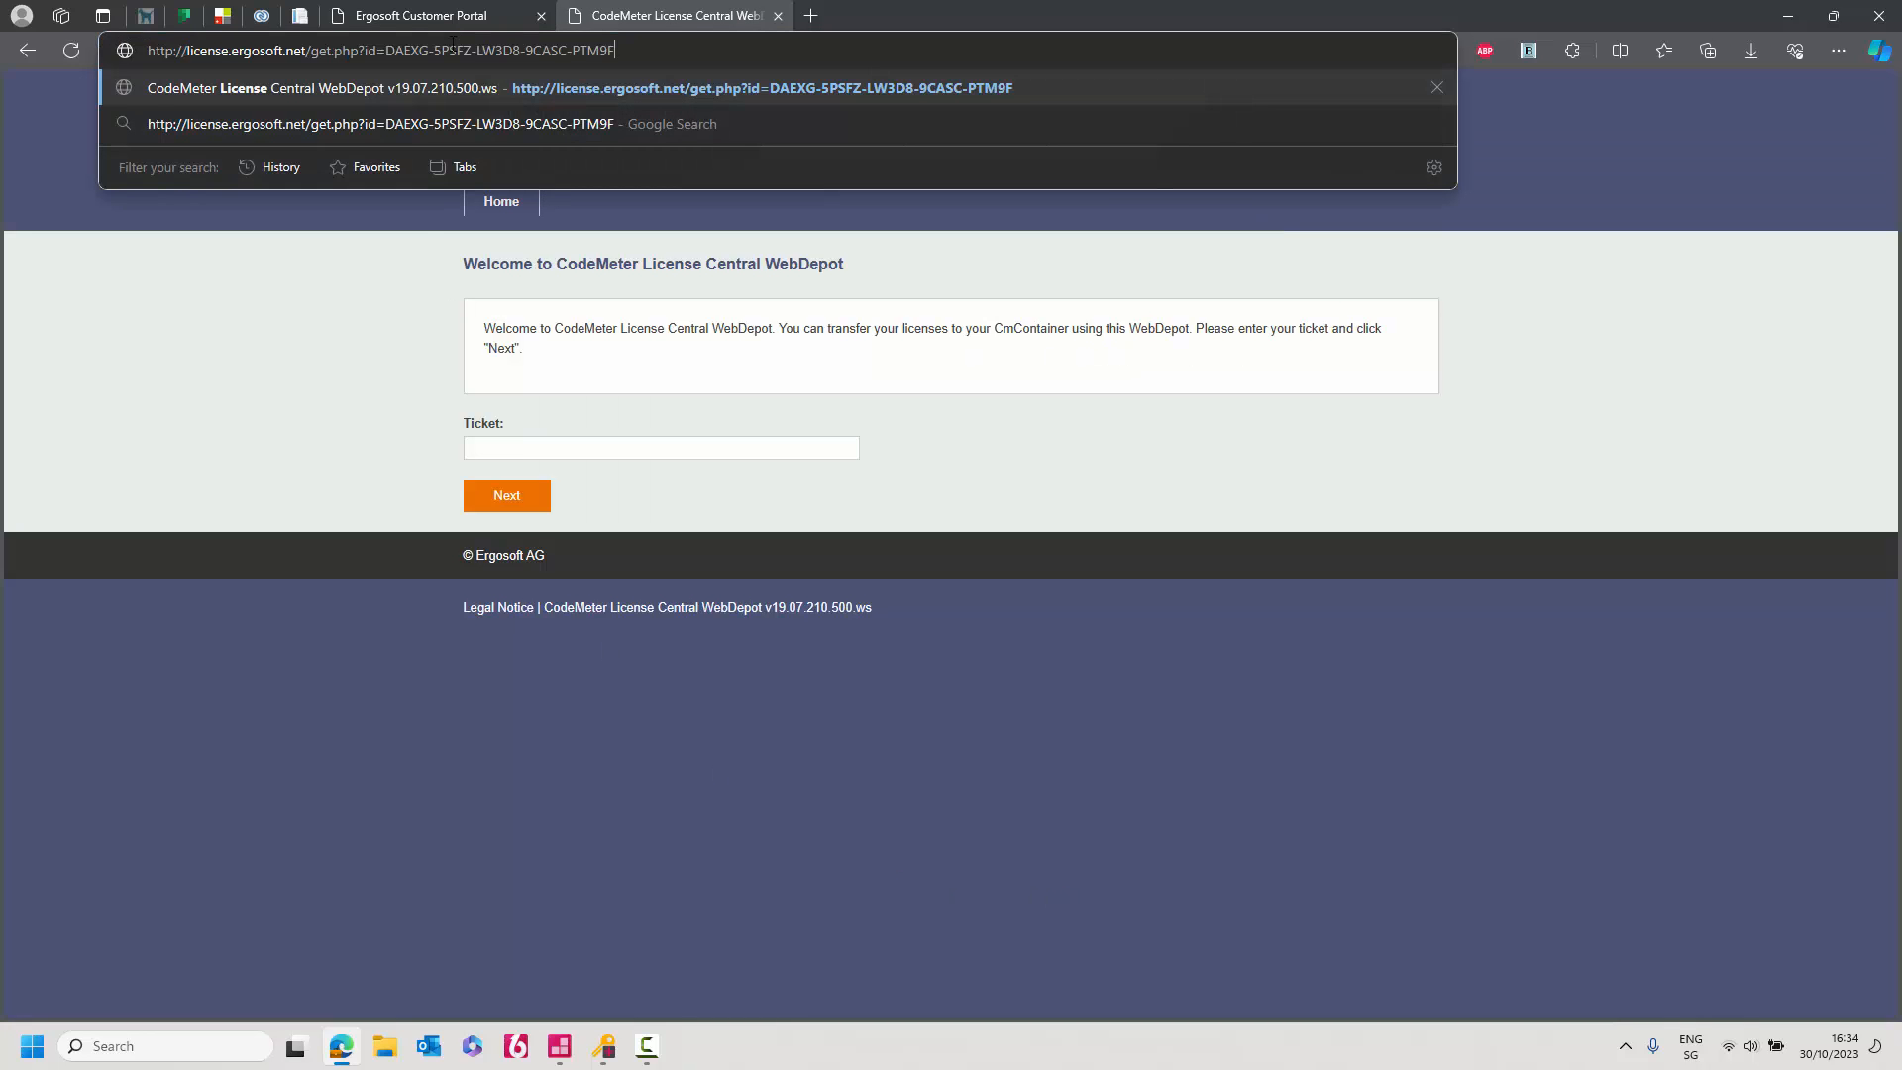
pyautogui.press('Return')
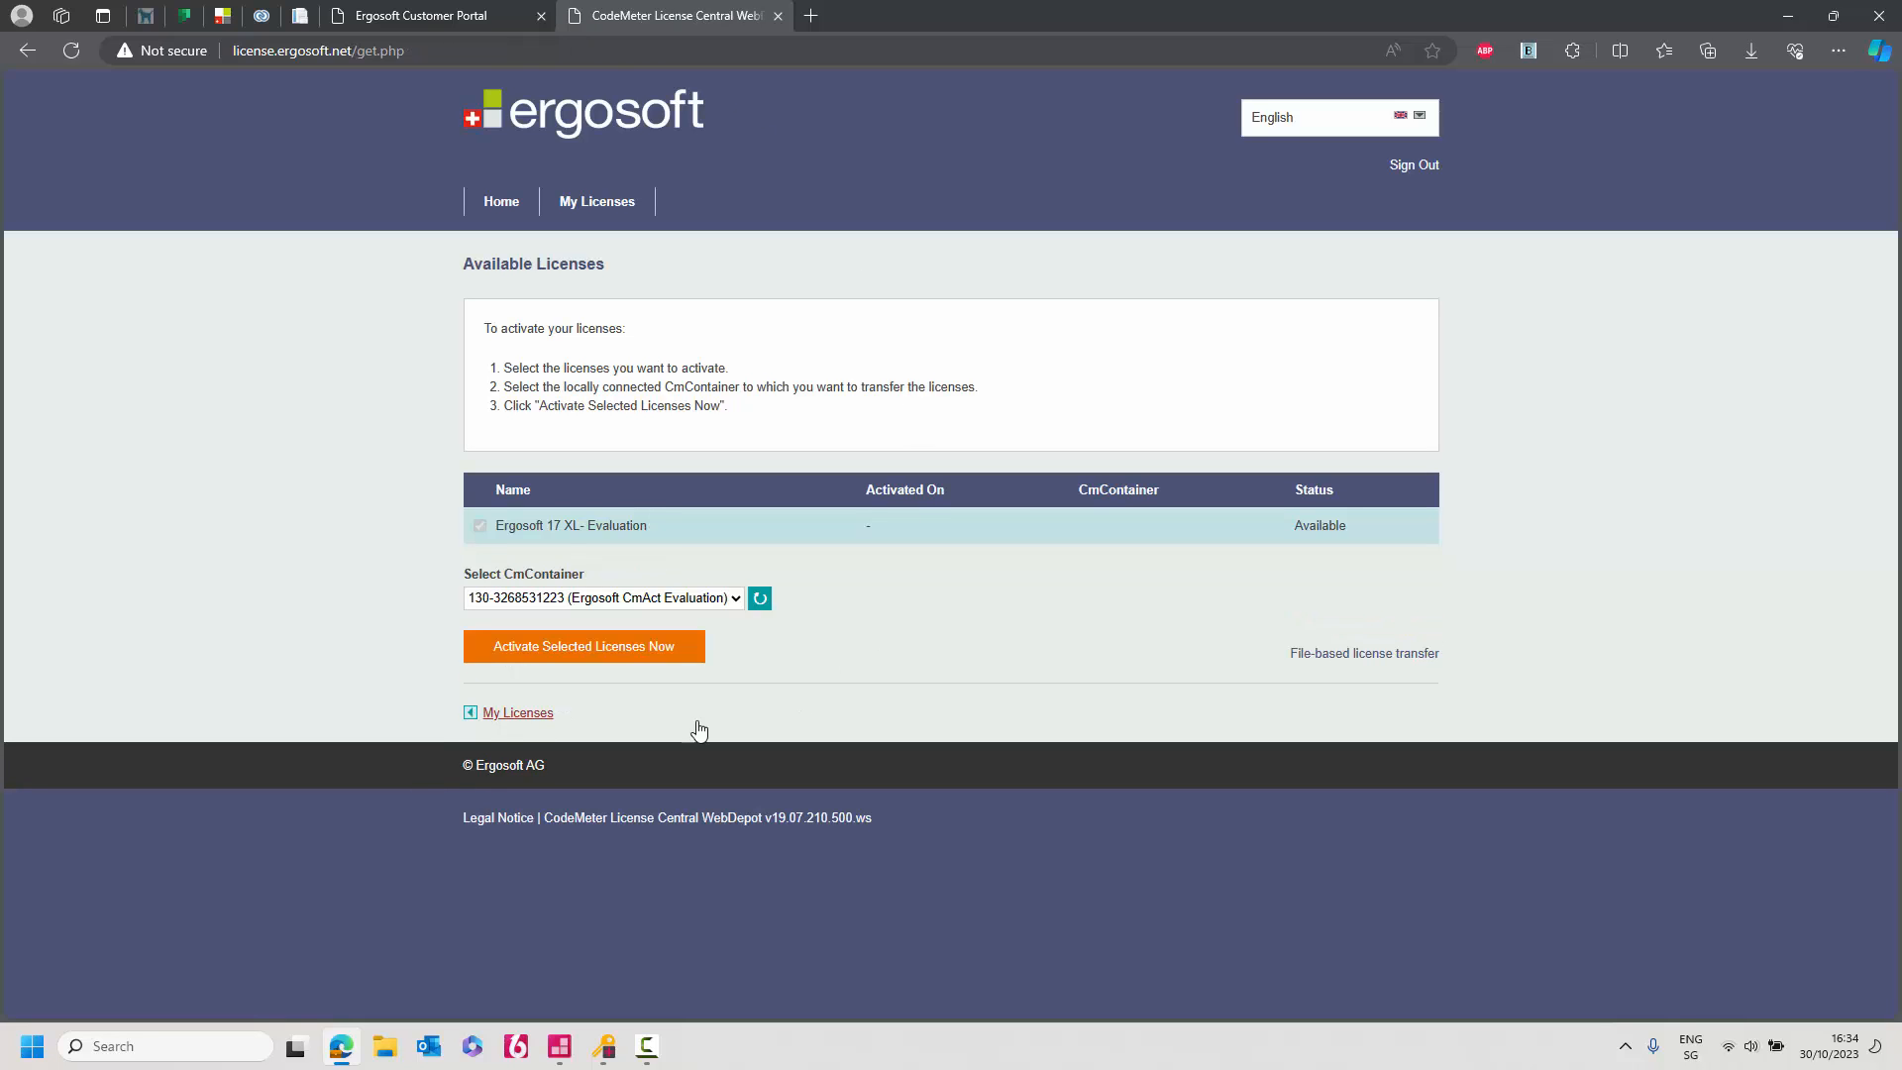
pyautogui.click(590, 649)
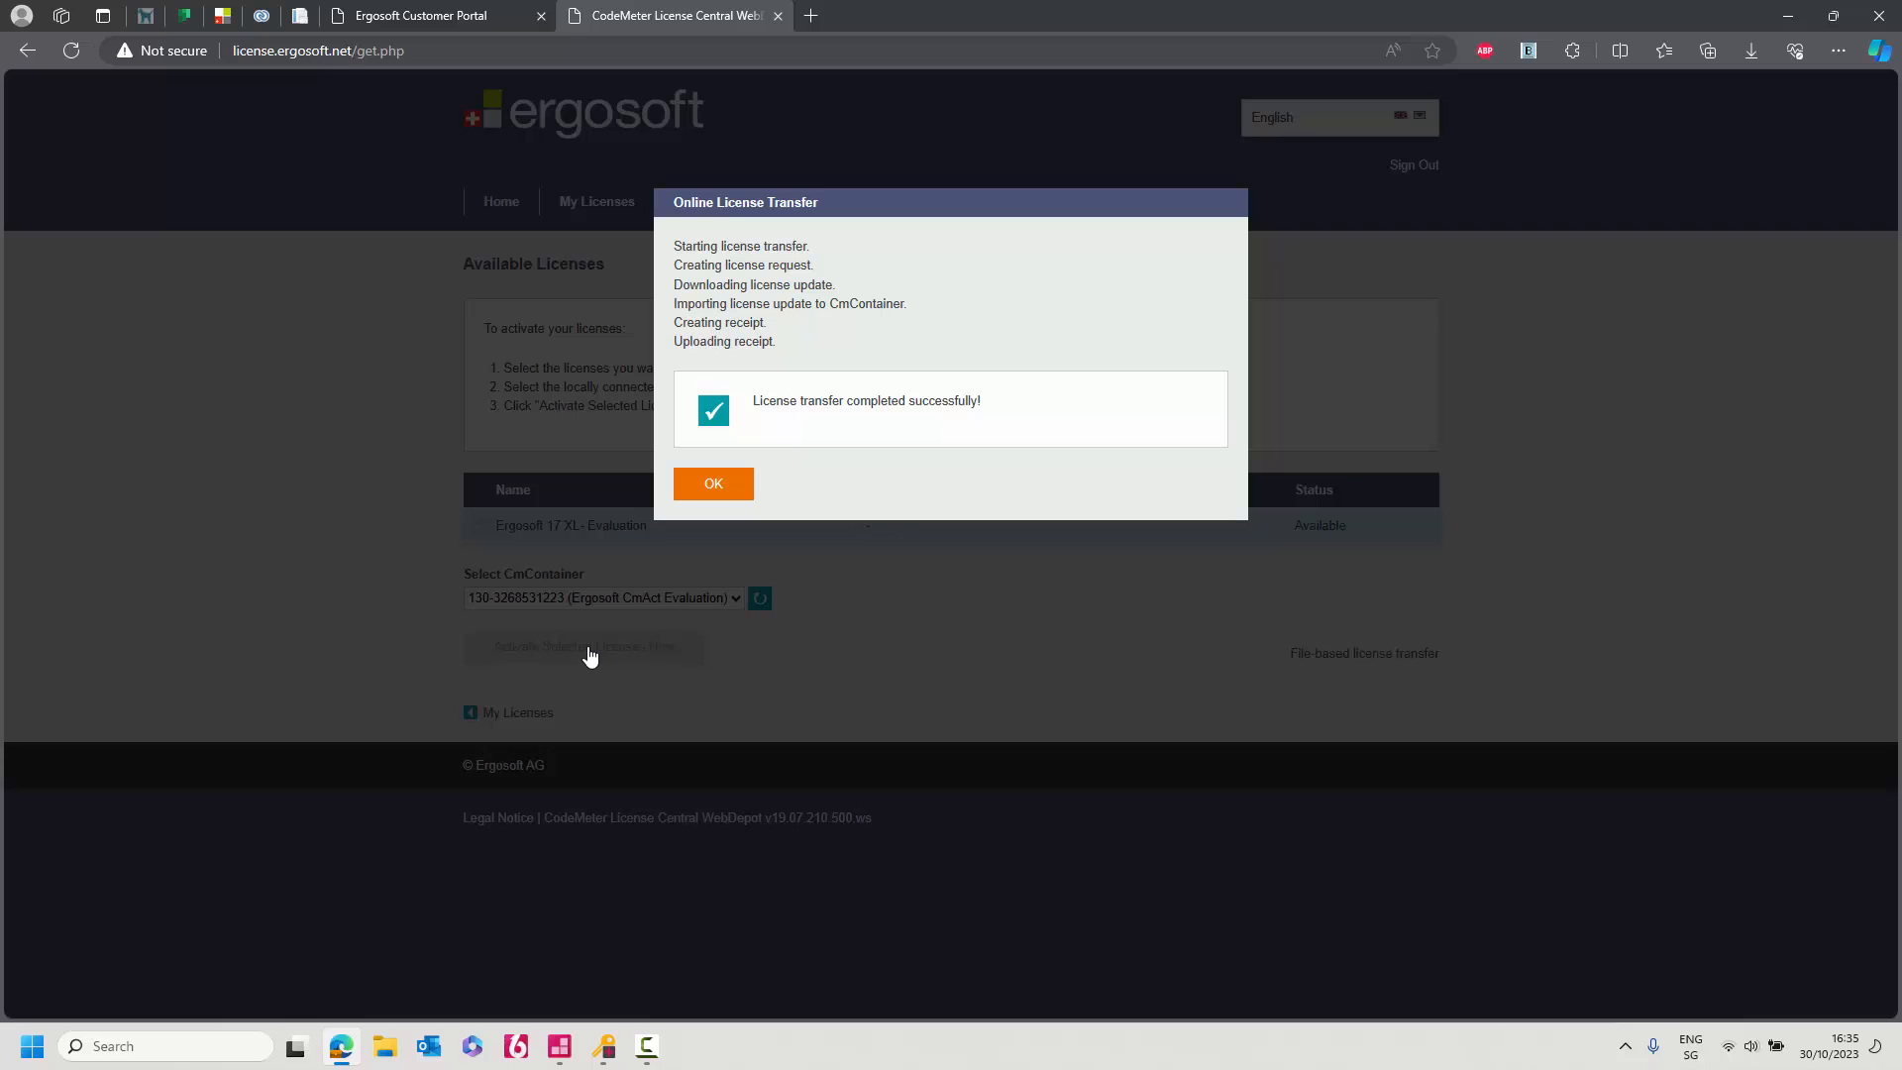
pyautogui.click(732, 495)
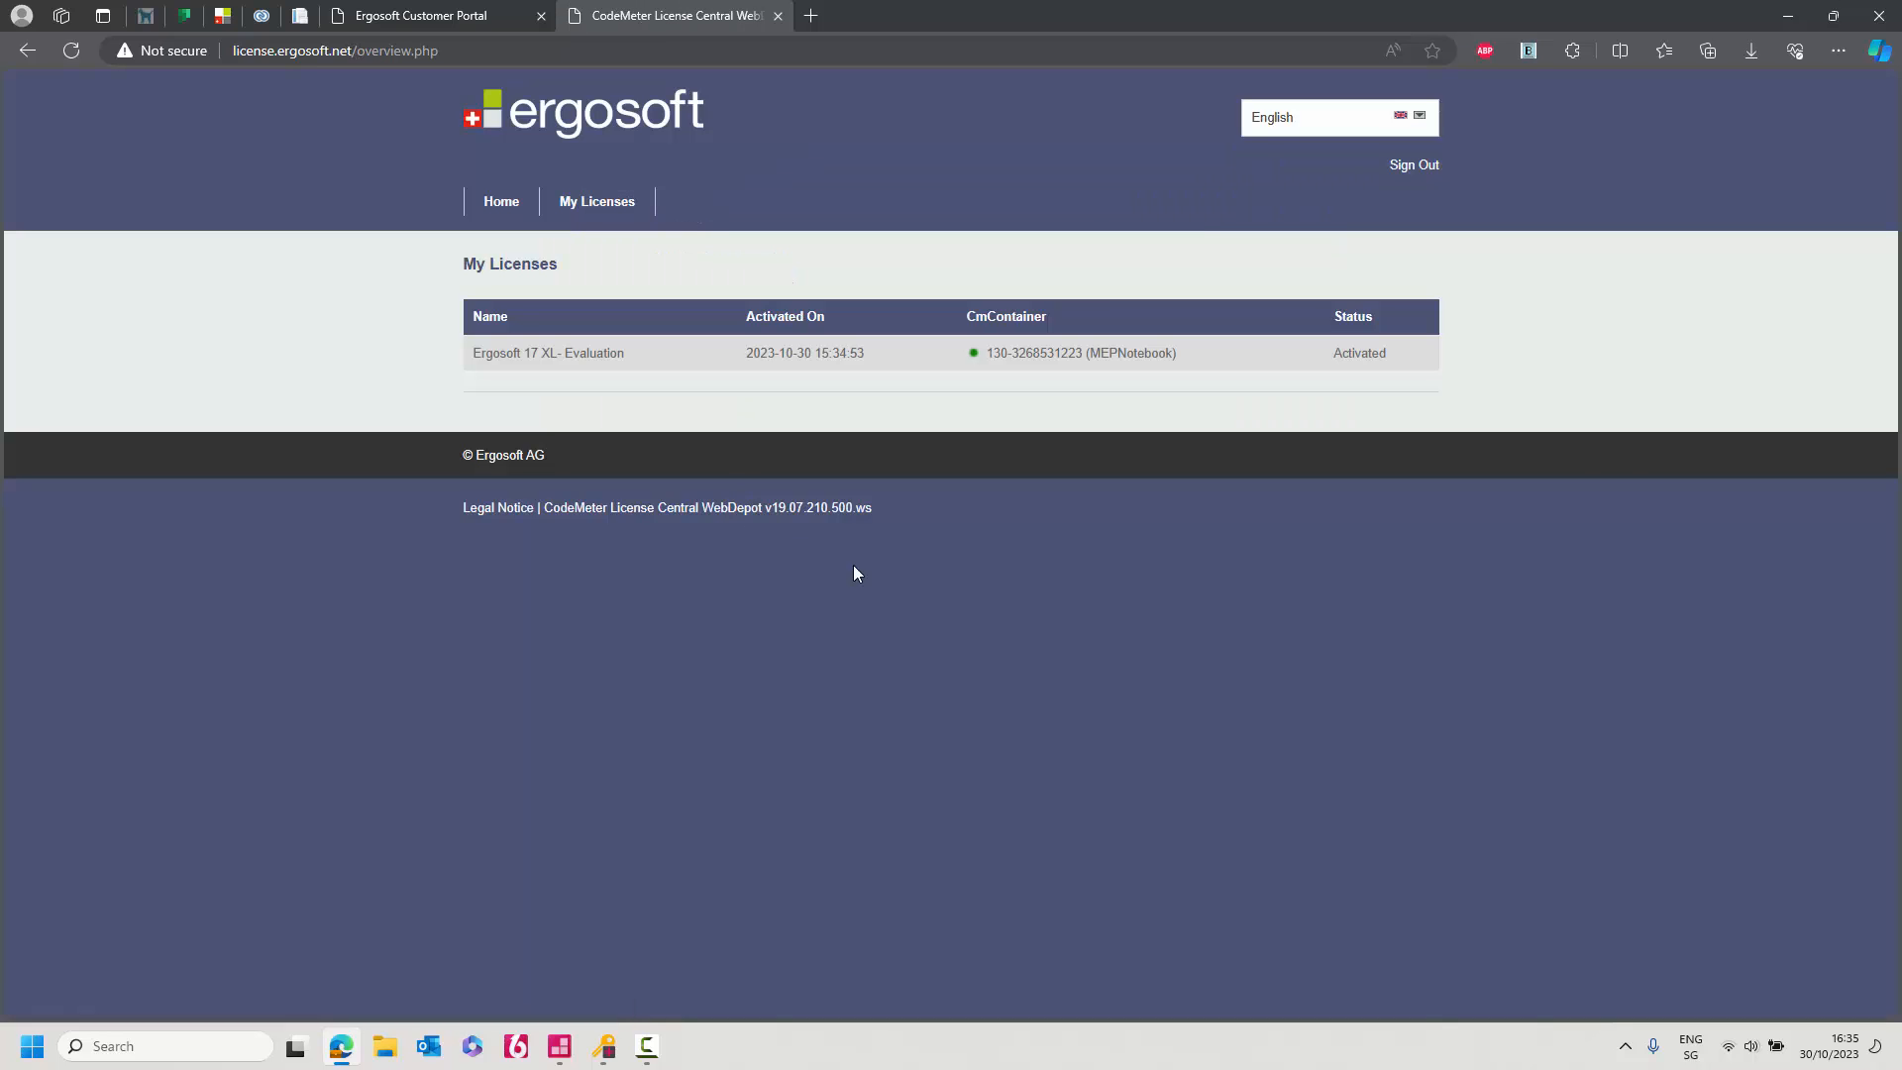
pyautogui.click(1789, 16)
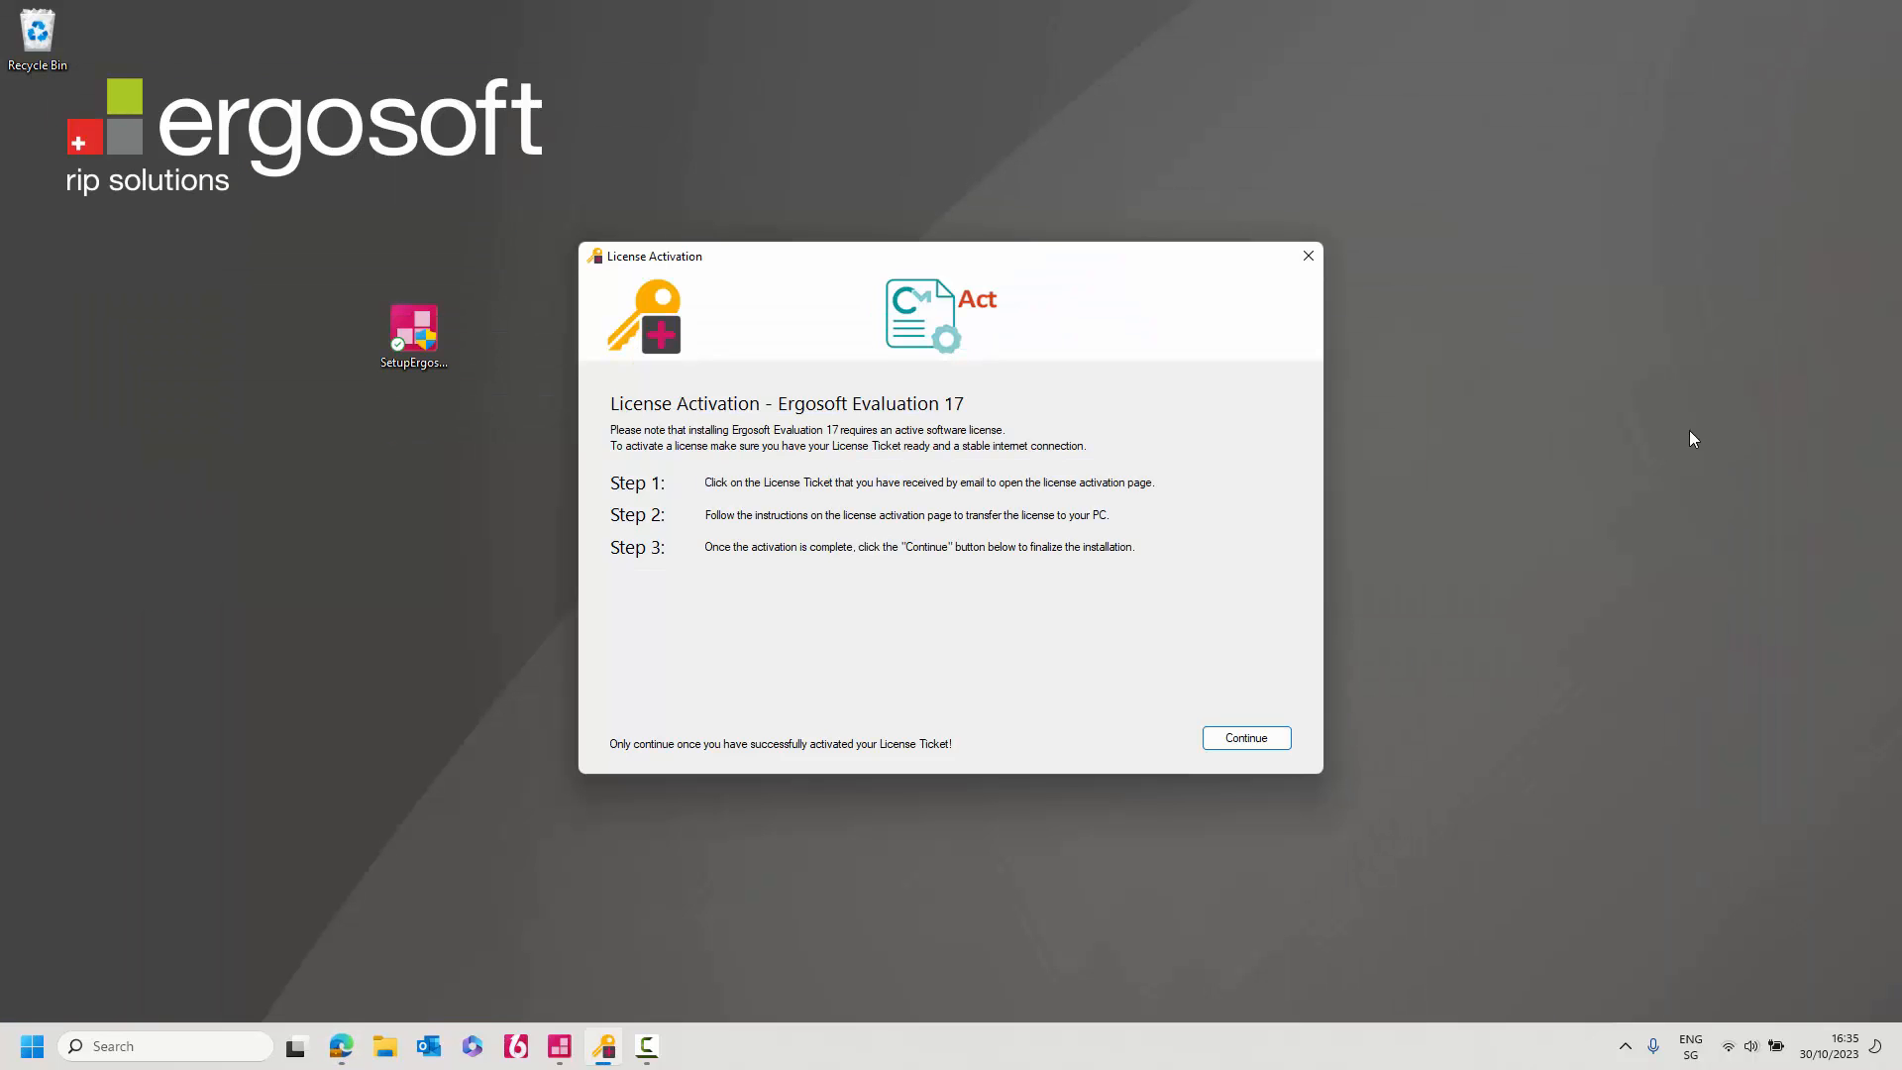
# Complete installation and finish setup with ControlCenter launch and desktop shortcut enabled.
pyautogui.click(1232, 747)
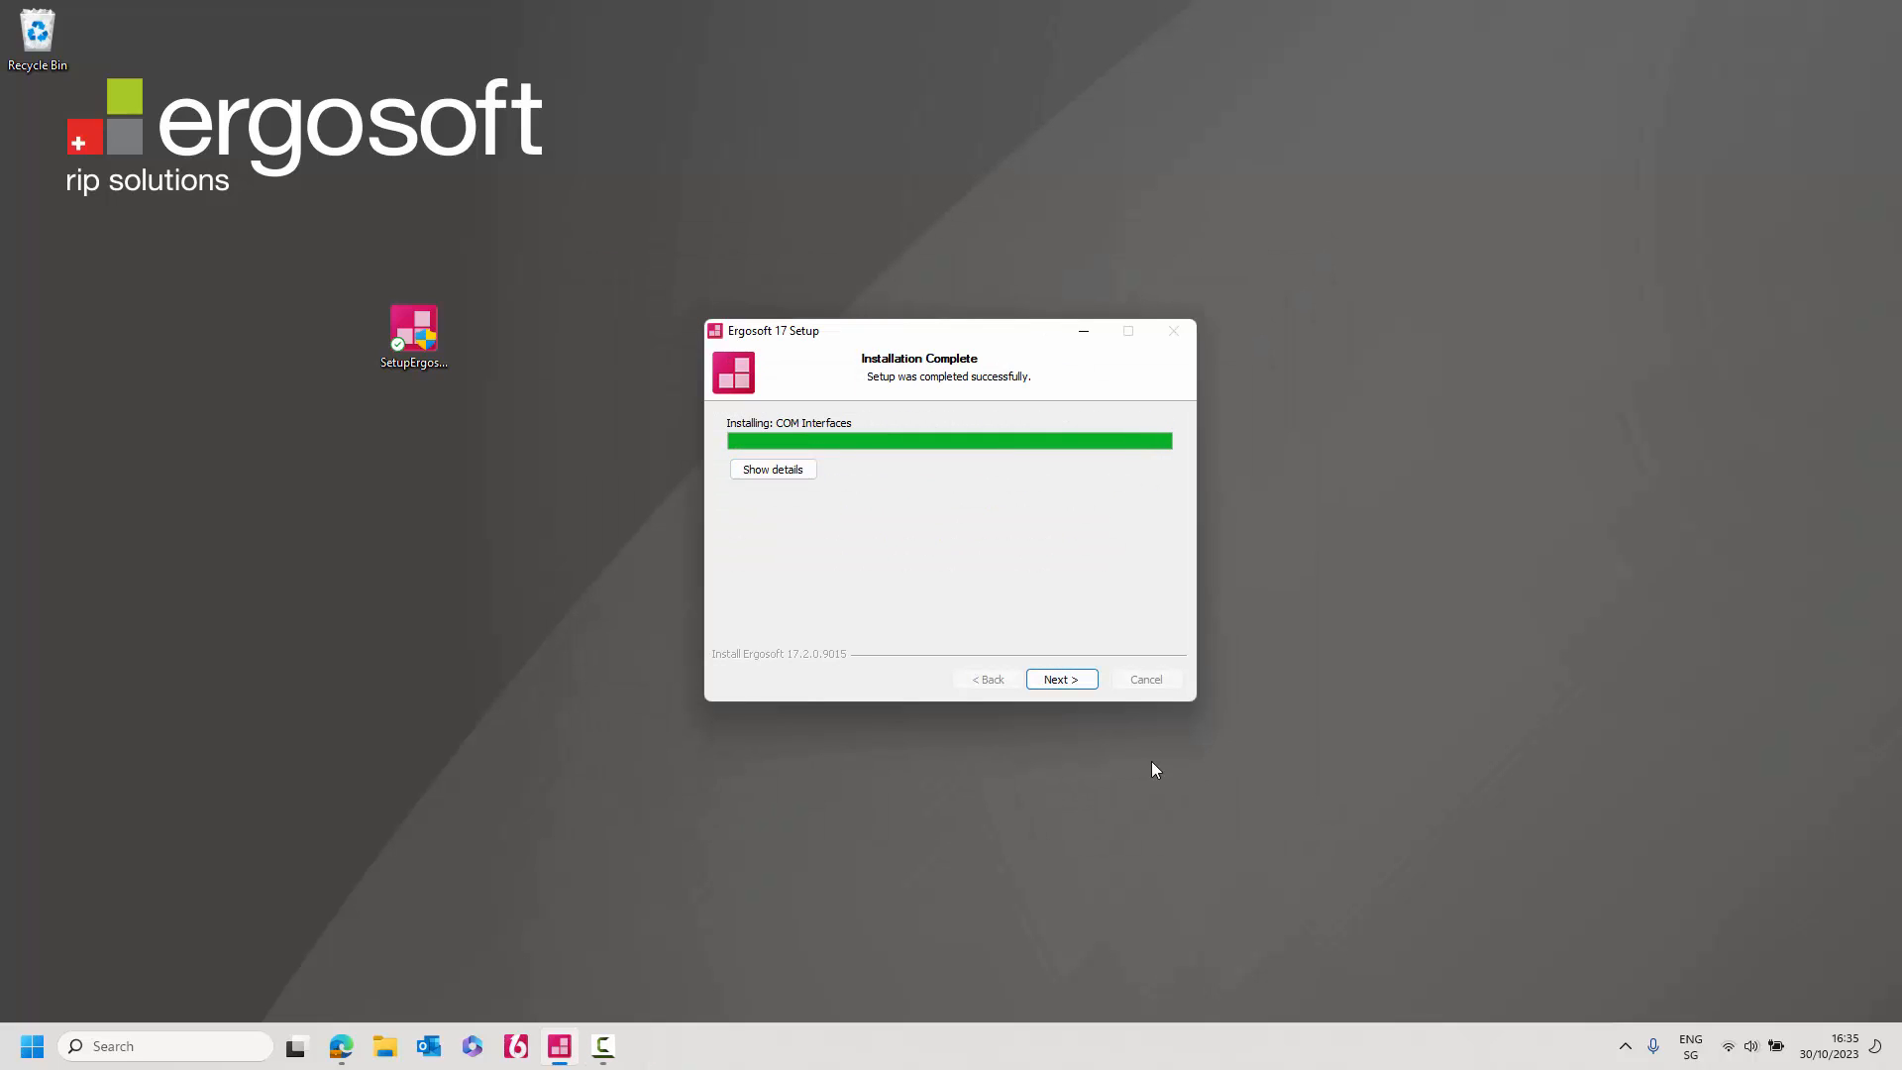
pyautogui.click(1062, 680)
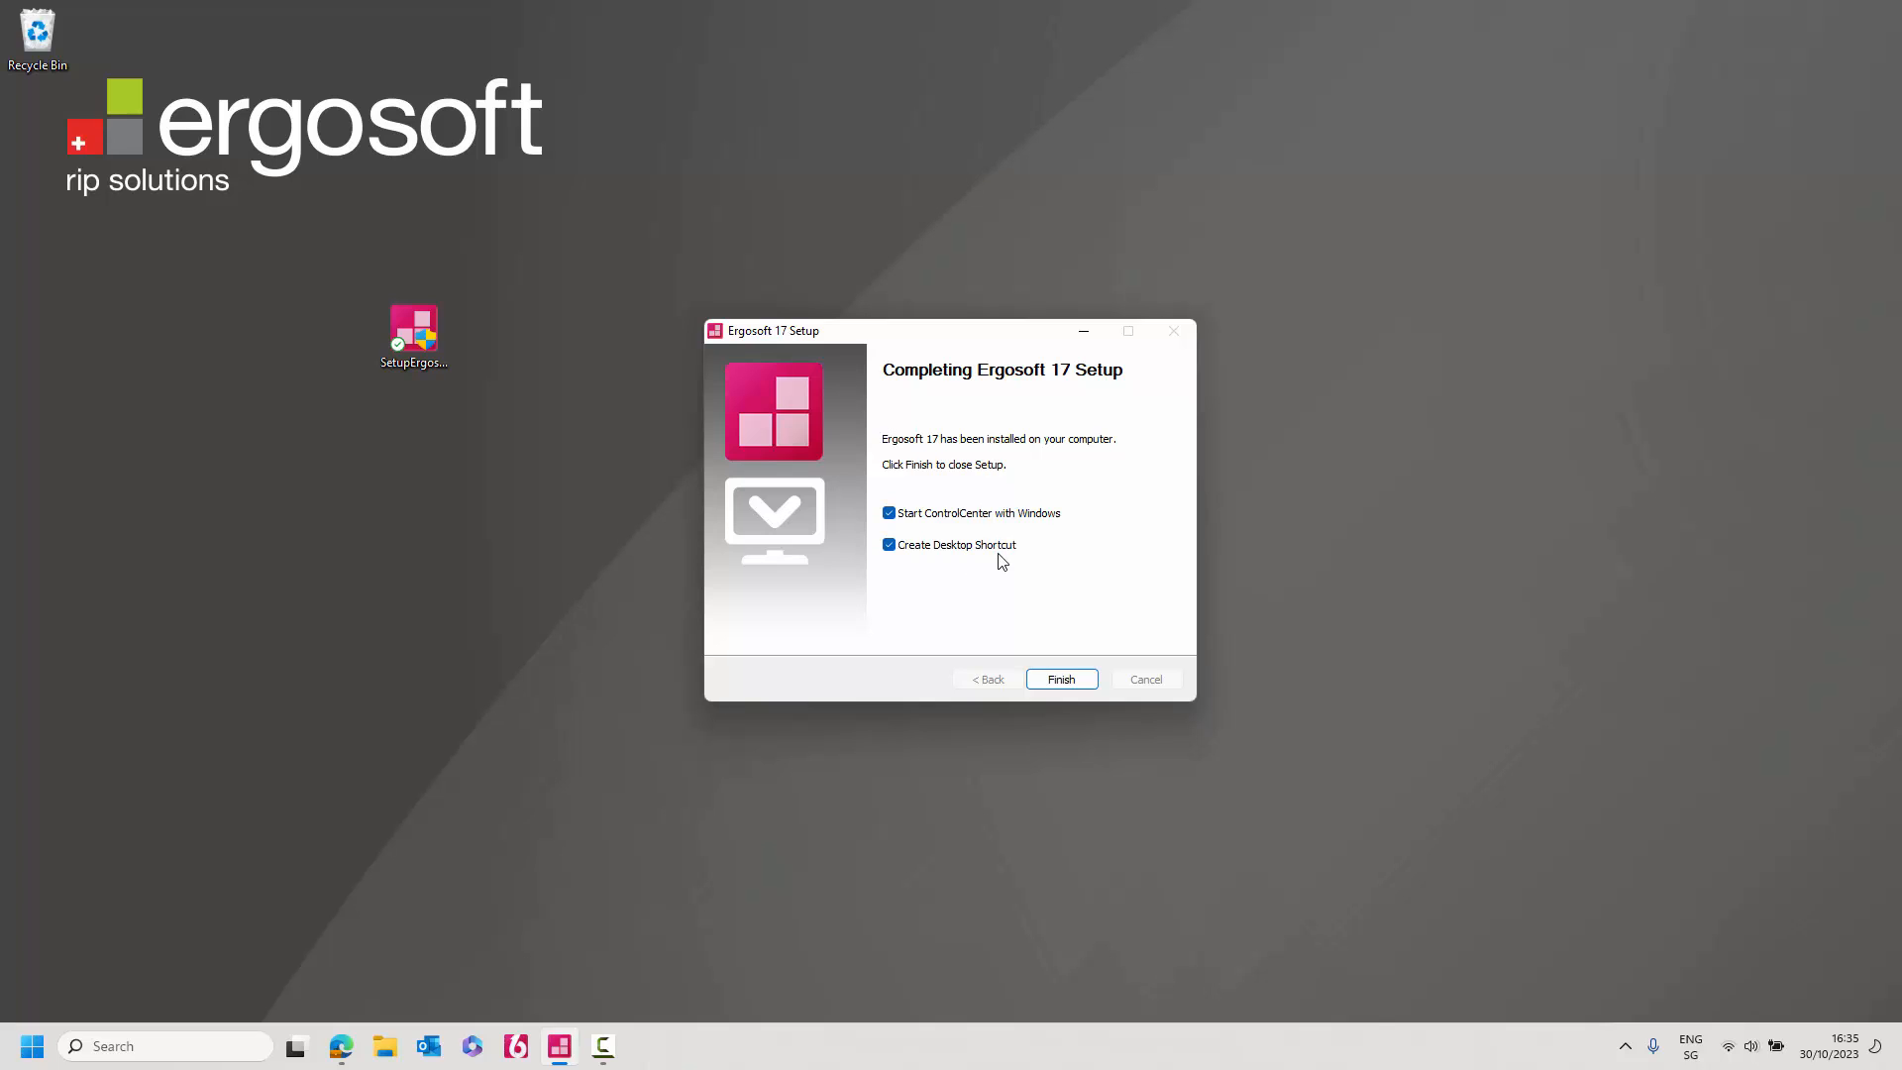
pyautogui.click(1061, 680)
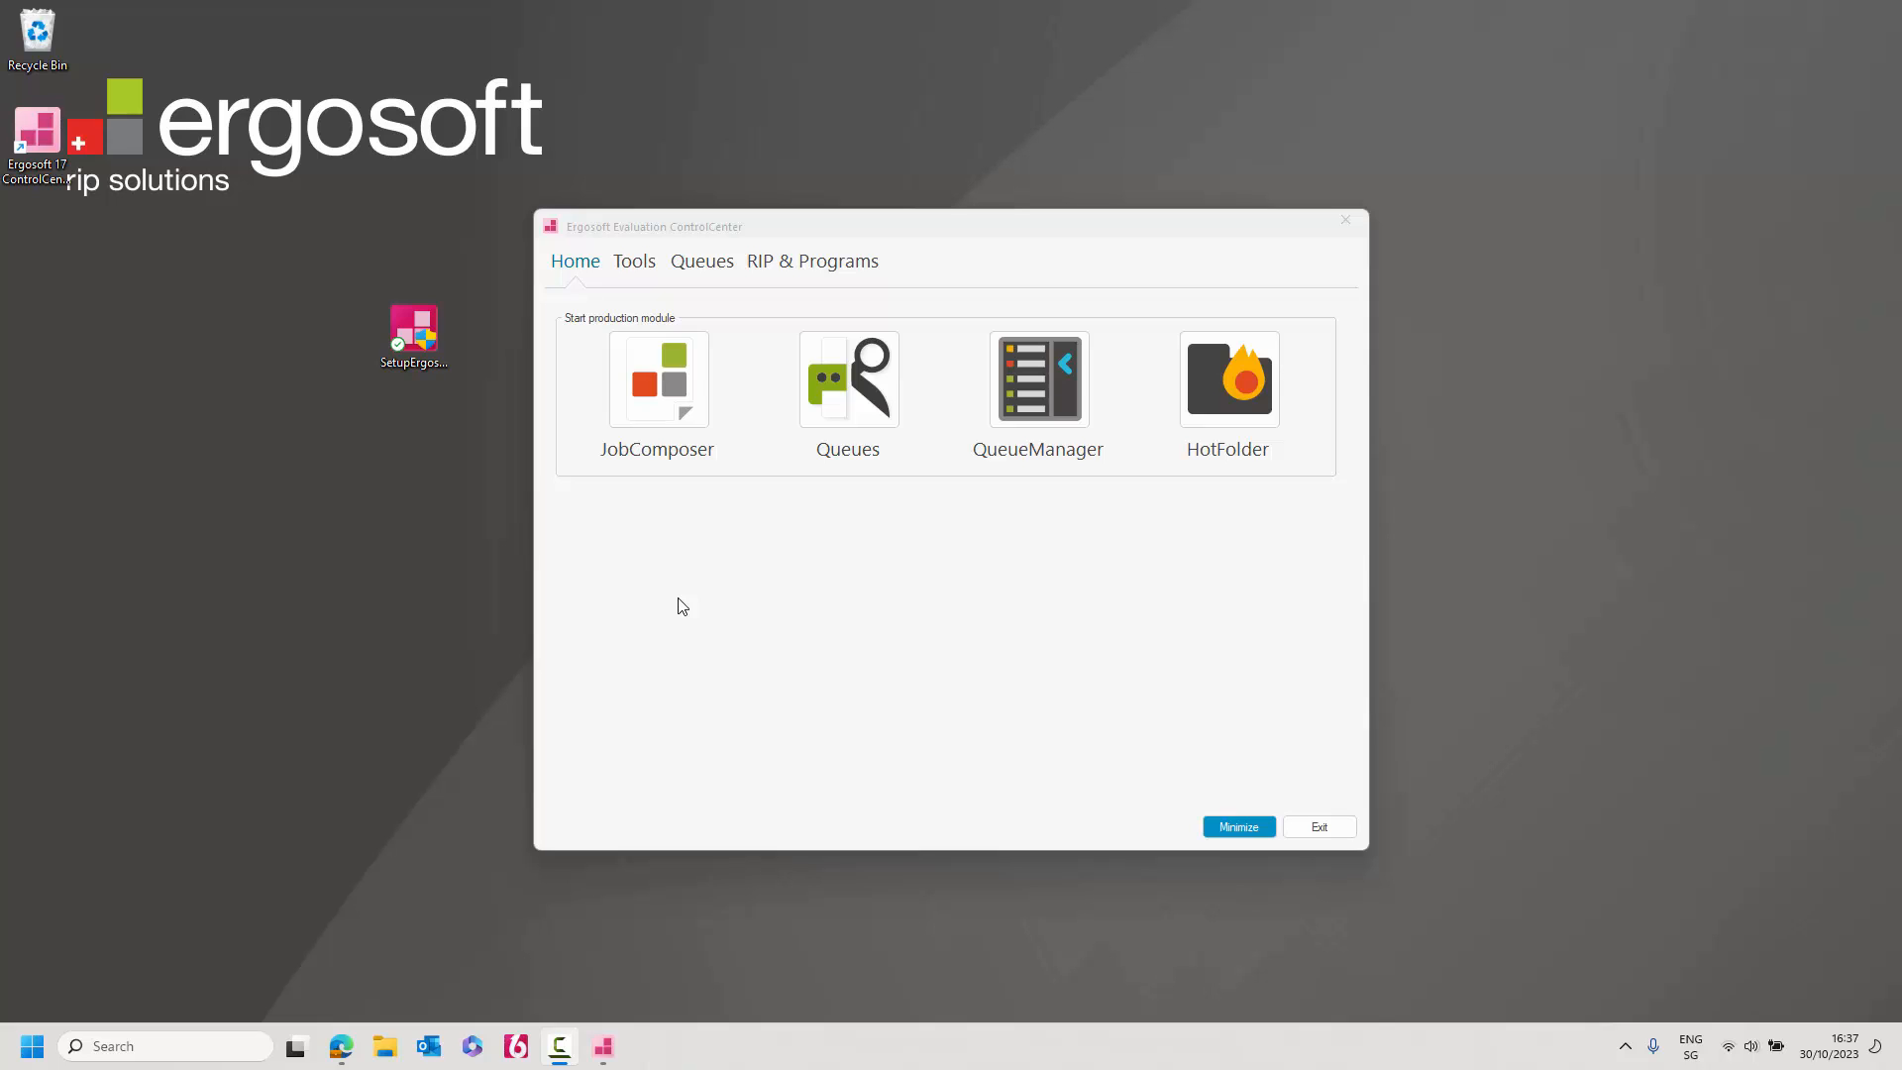
# Launch the JobComposer module from the ControlCenter Home tab.
pyautogui.click(653, 394)
pyautogui.click(652, 395)
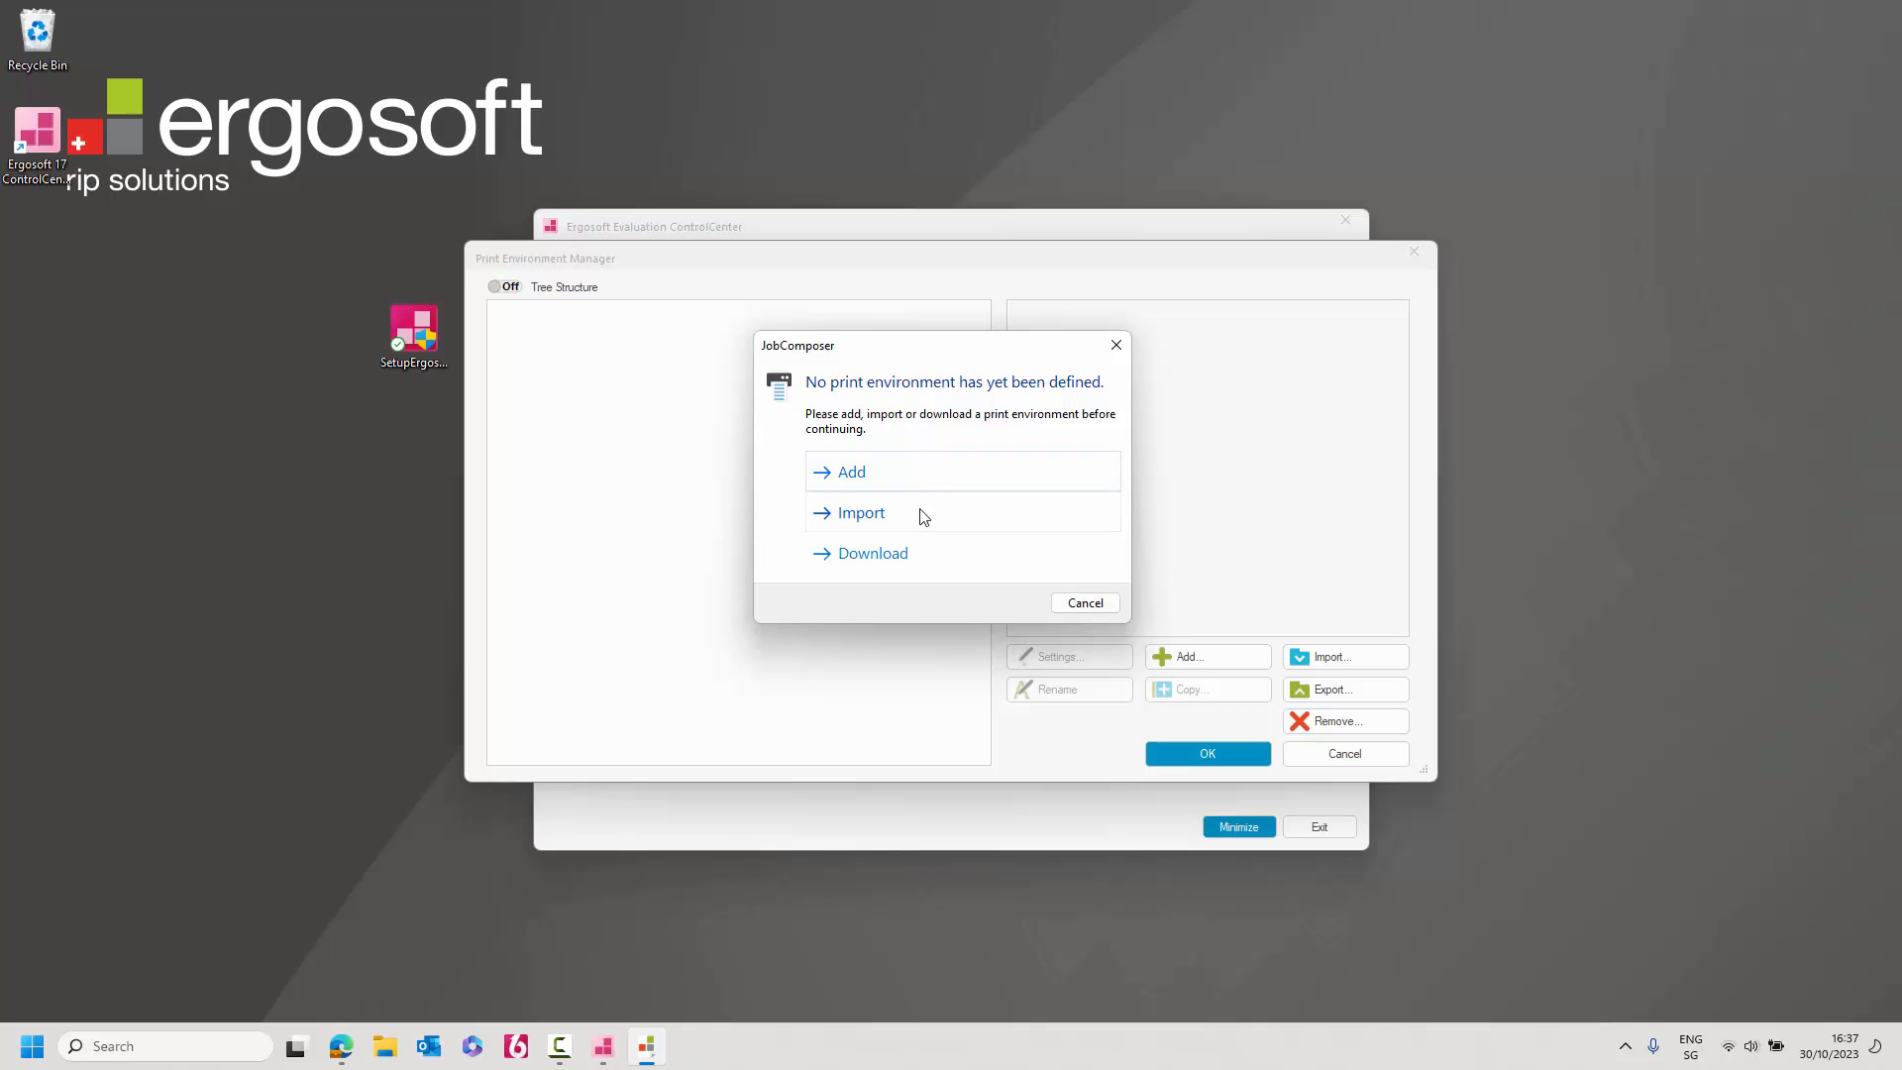
# Add a new print environment built on a new queue.
pyautogui.click(905, 471)
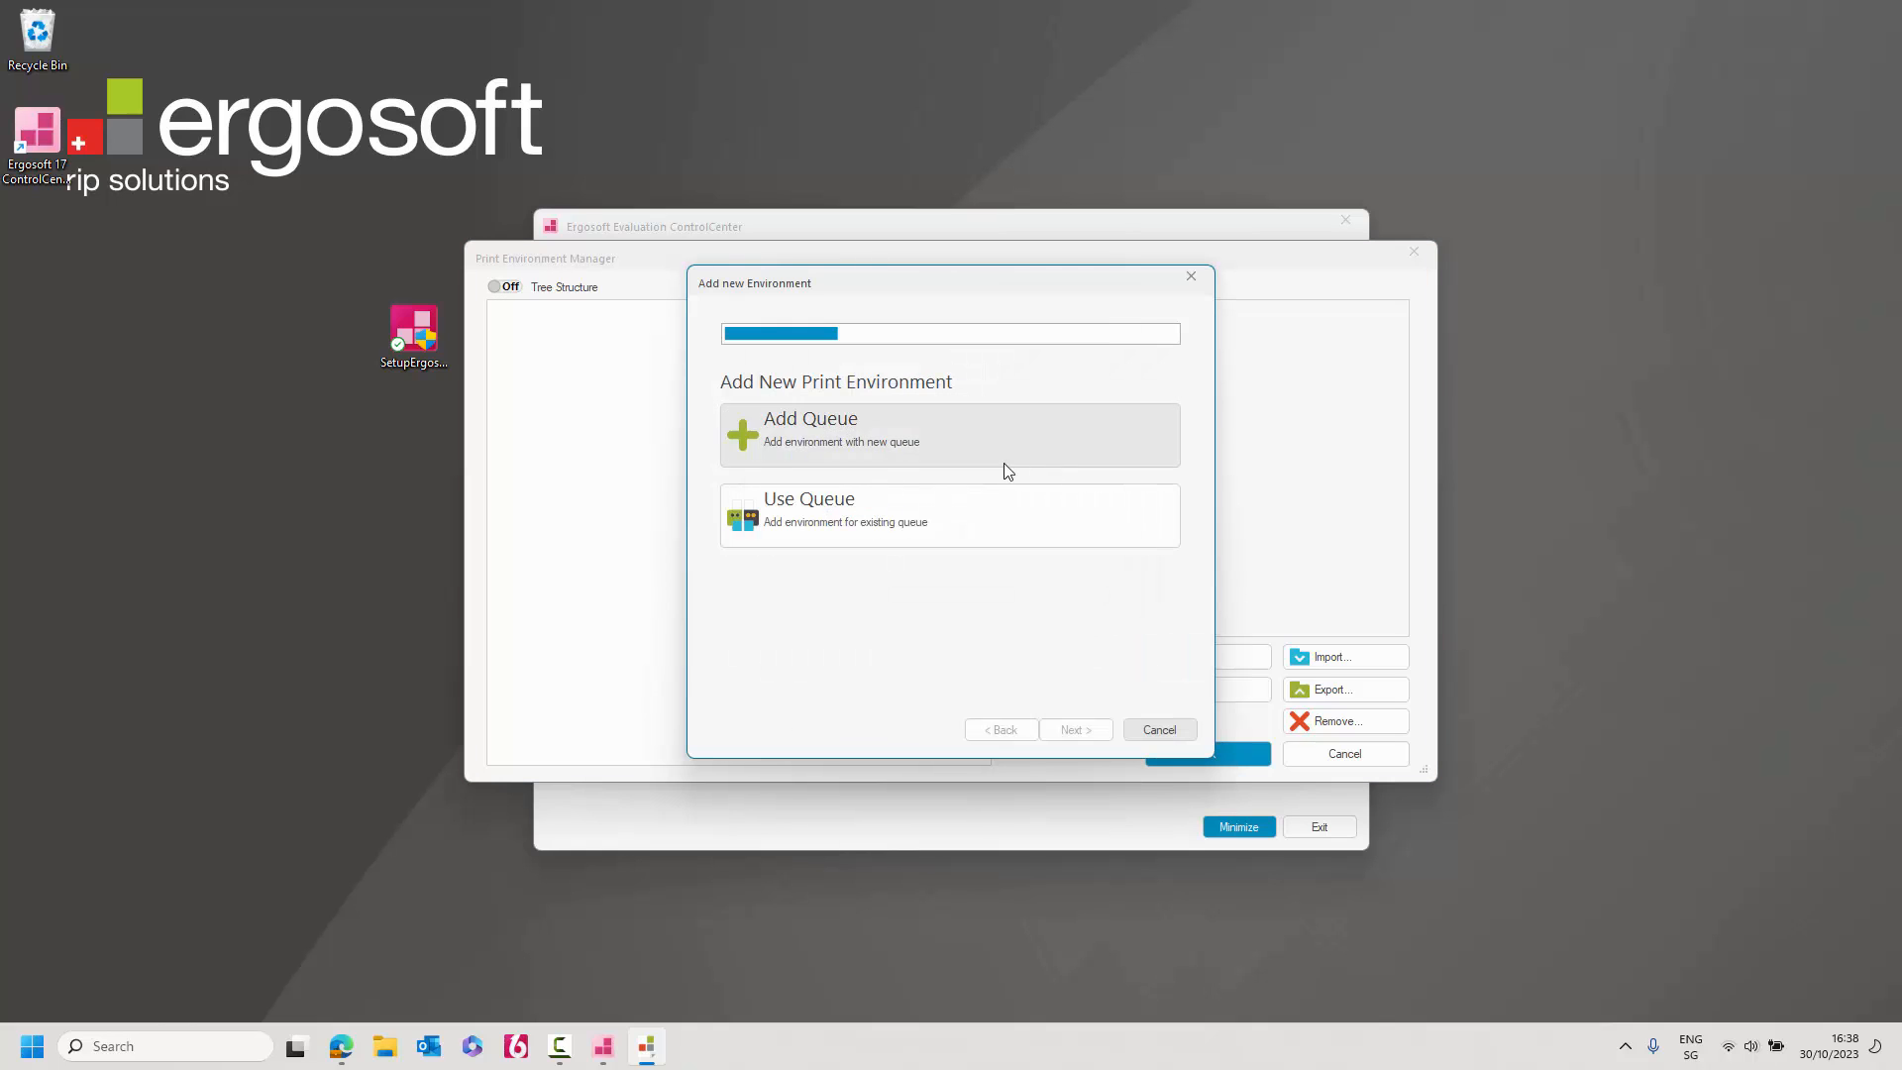
pyautogui.click(846, 434)
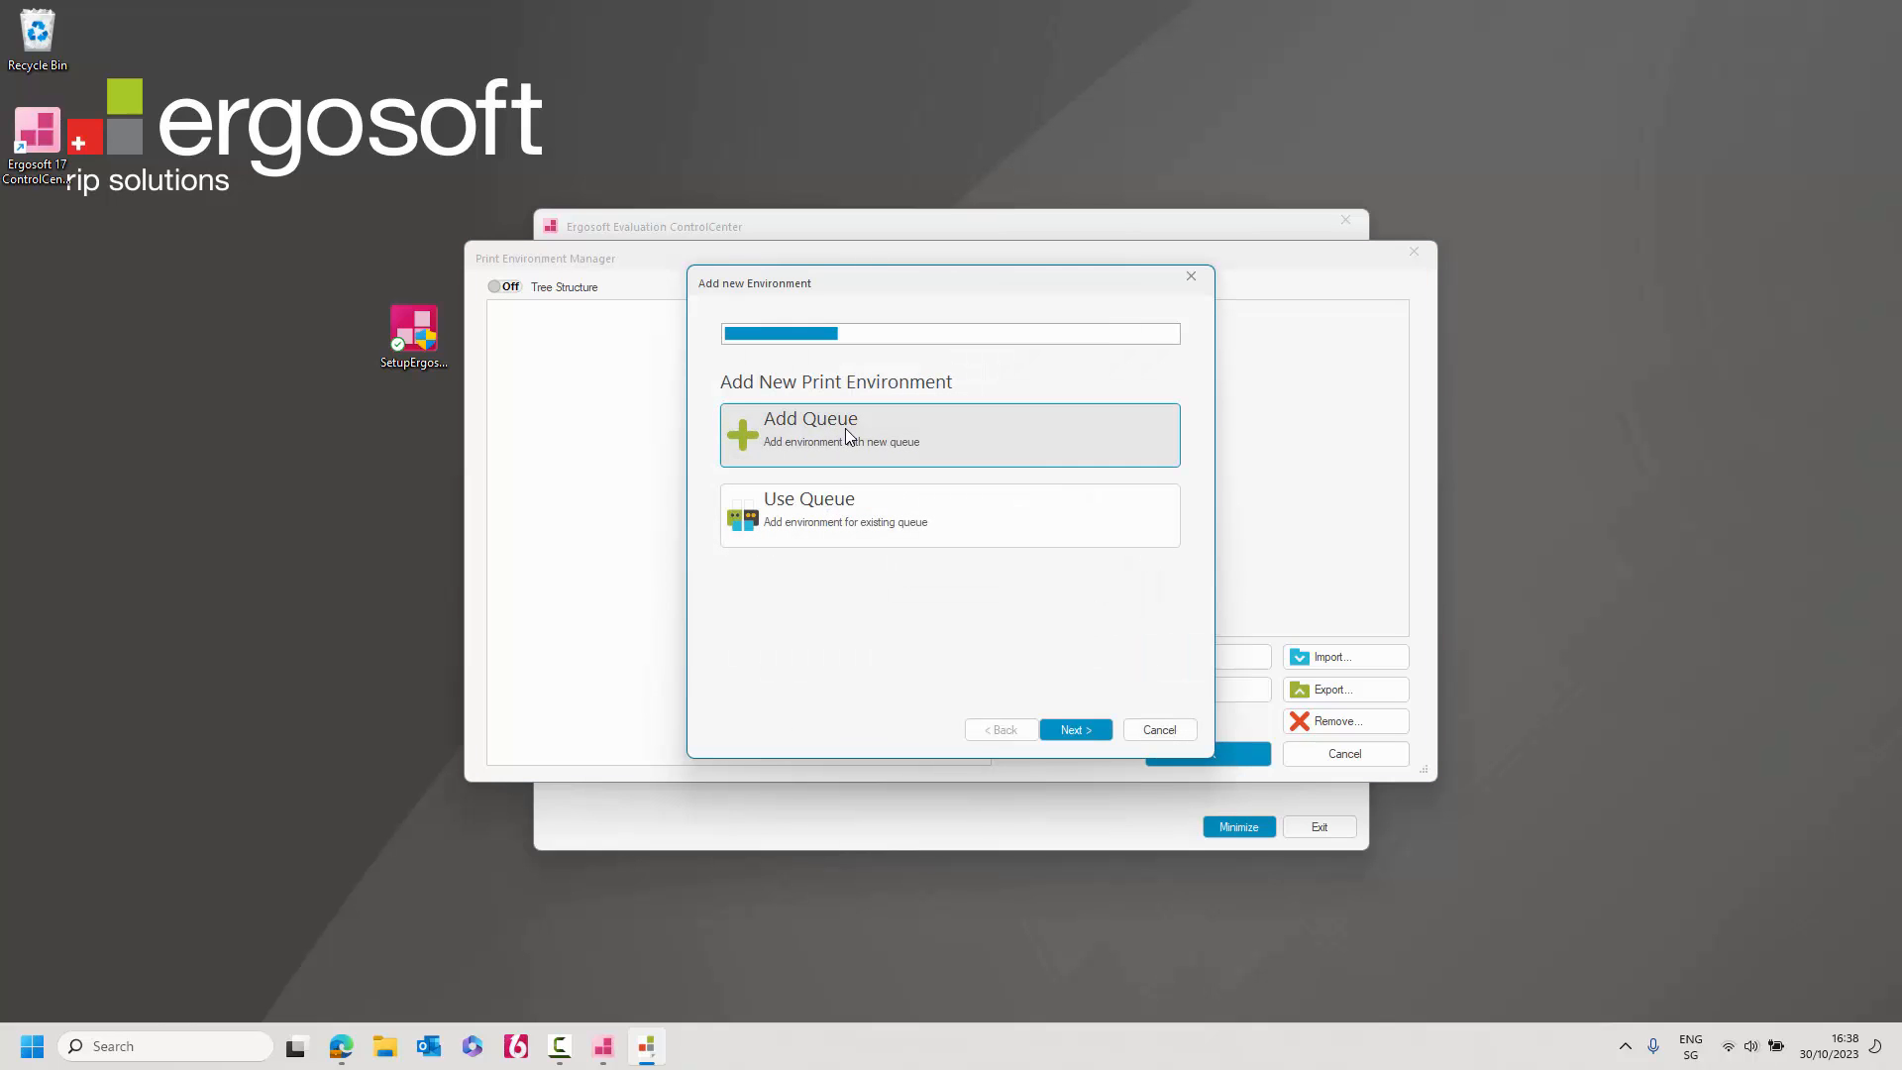
pyautogui.click(1077, 730)
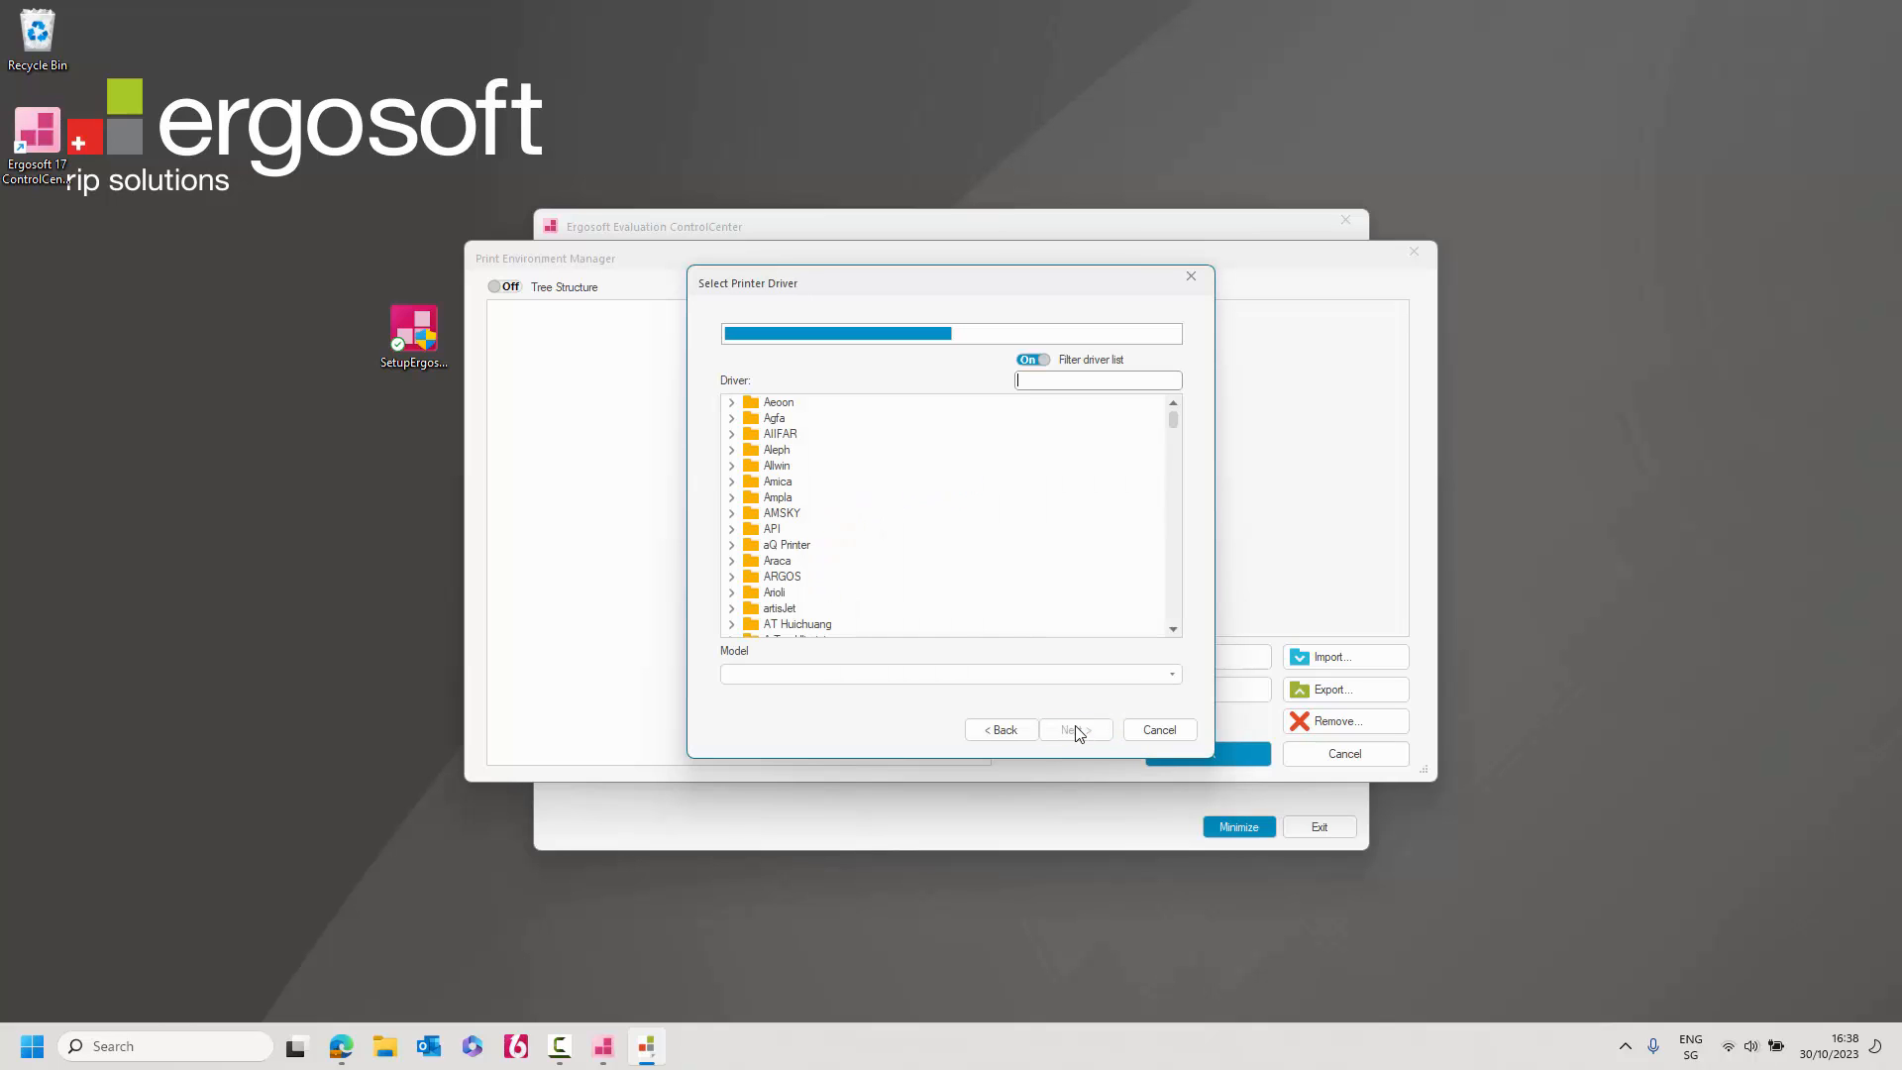
# Choose the Ergosoft Adept driver from the Ergosoft folder and proceed to queue setup.
pyautogui.click(1173, 629)
pyautogui.click(1173, 629)
pyautogui.click(1173, 629)
pyautogui.click(1174, 630)
pyautogui.click(1174, 630)
pyautogui.click(1174, 630)
pyautogui.click(1174, 630)
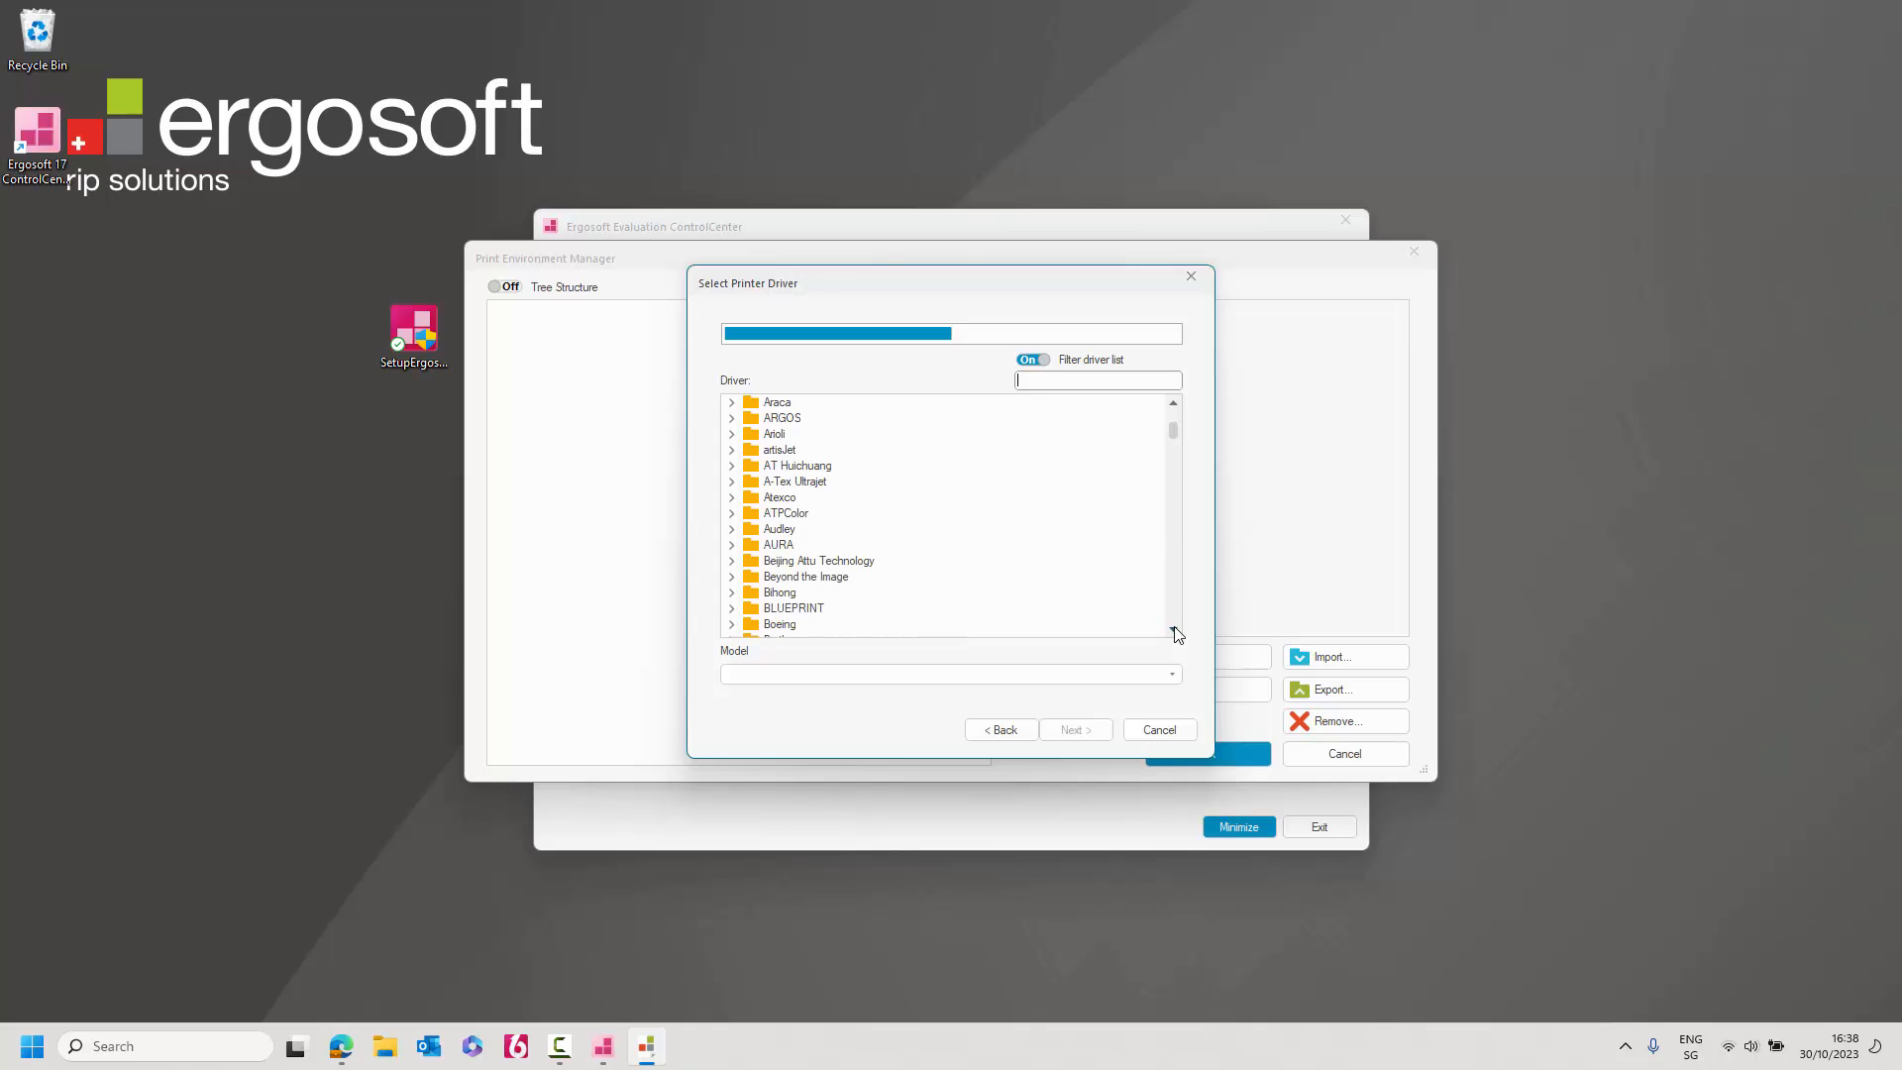
pyautogui.click(1174, 630)
pyautogui.click(1174, 630)
pyautogui.click(1174, 631)
pyautogui.click(1174, 630)
pyautogui.click(1174, 630)
pyautogui.click(1174, 630)
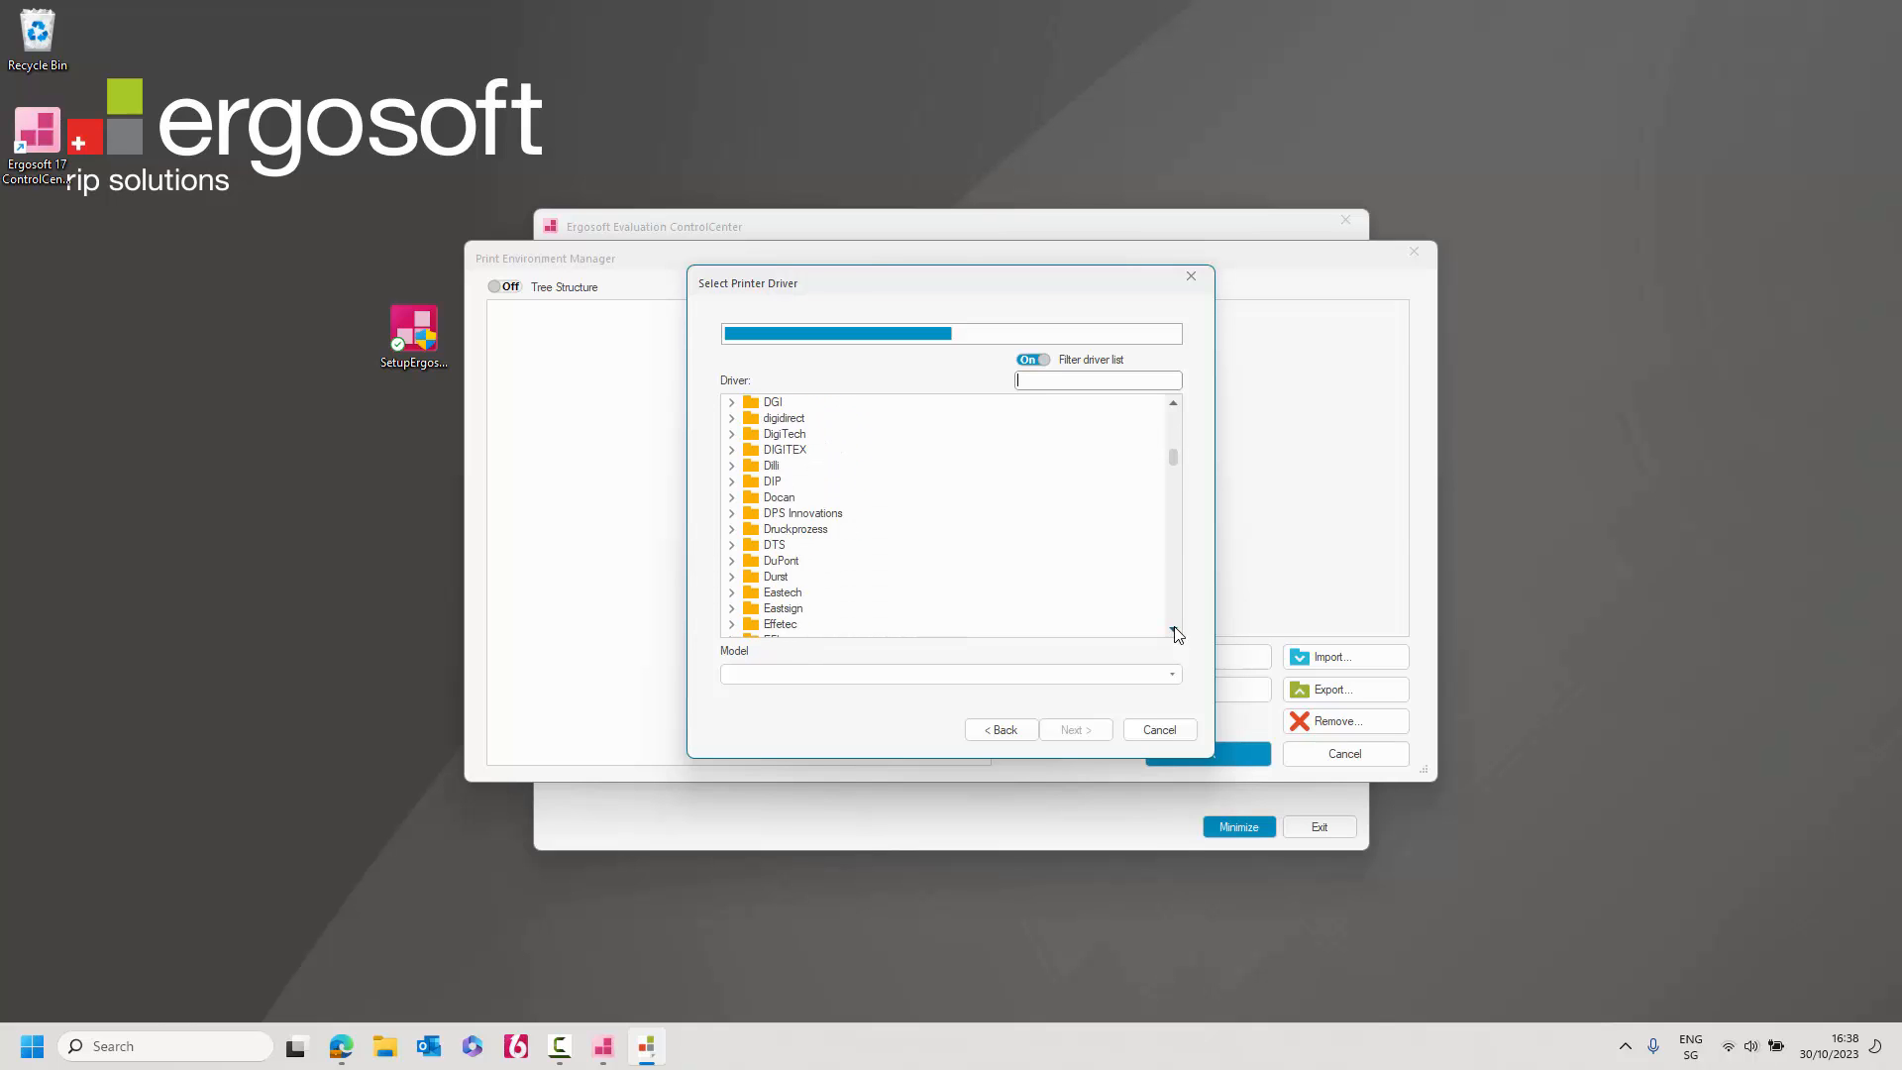
pyautogui.click(1174, 630)
pyautogui.click(1174, 630)
pyautogui.click(1173, 630)
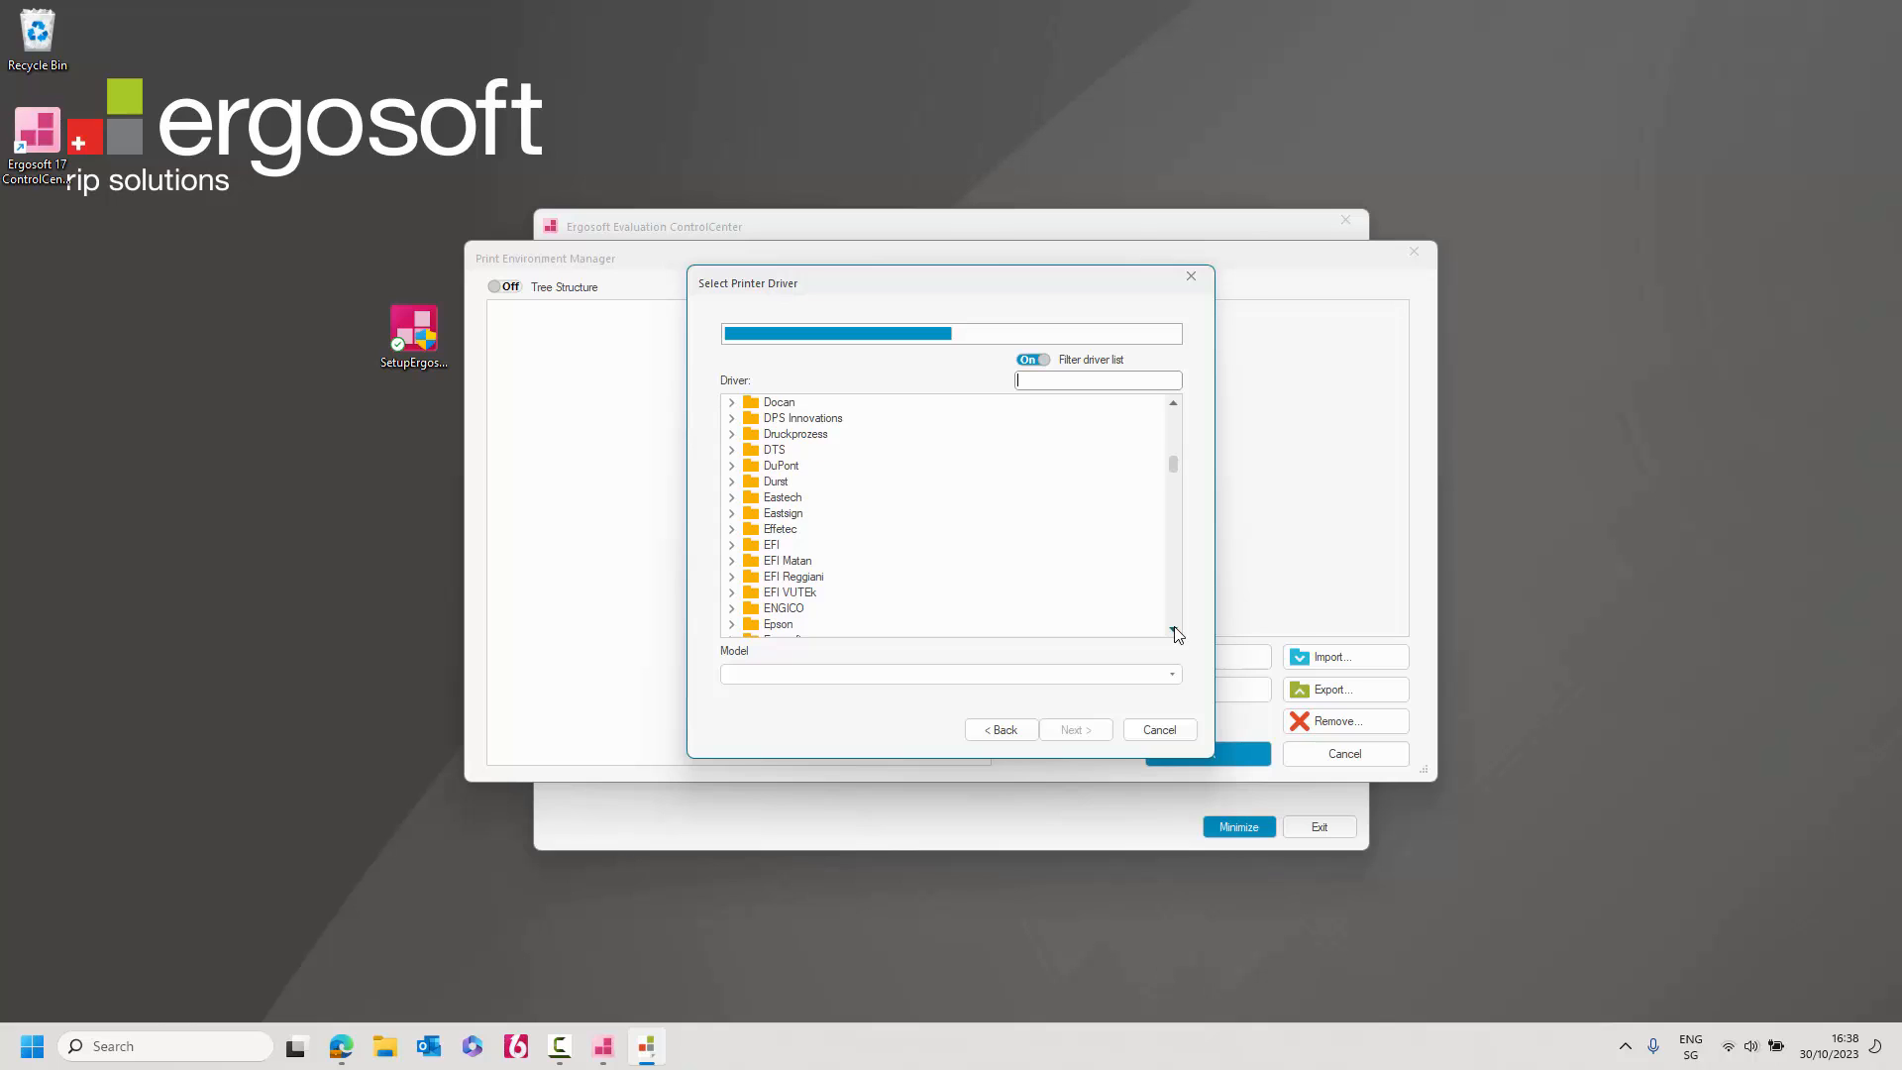
pyautogui.click(1174, 630)
pyautogui.click(1174, 630)
pyautogui.click(1174, 630)
pyautogui.click(1174, 630)
pyautogui.click(1174, 630)
pyautogui.click(733, 546)
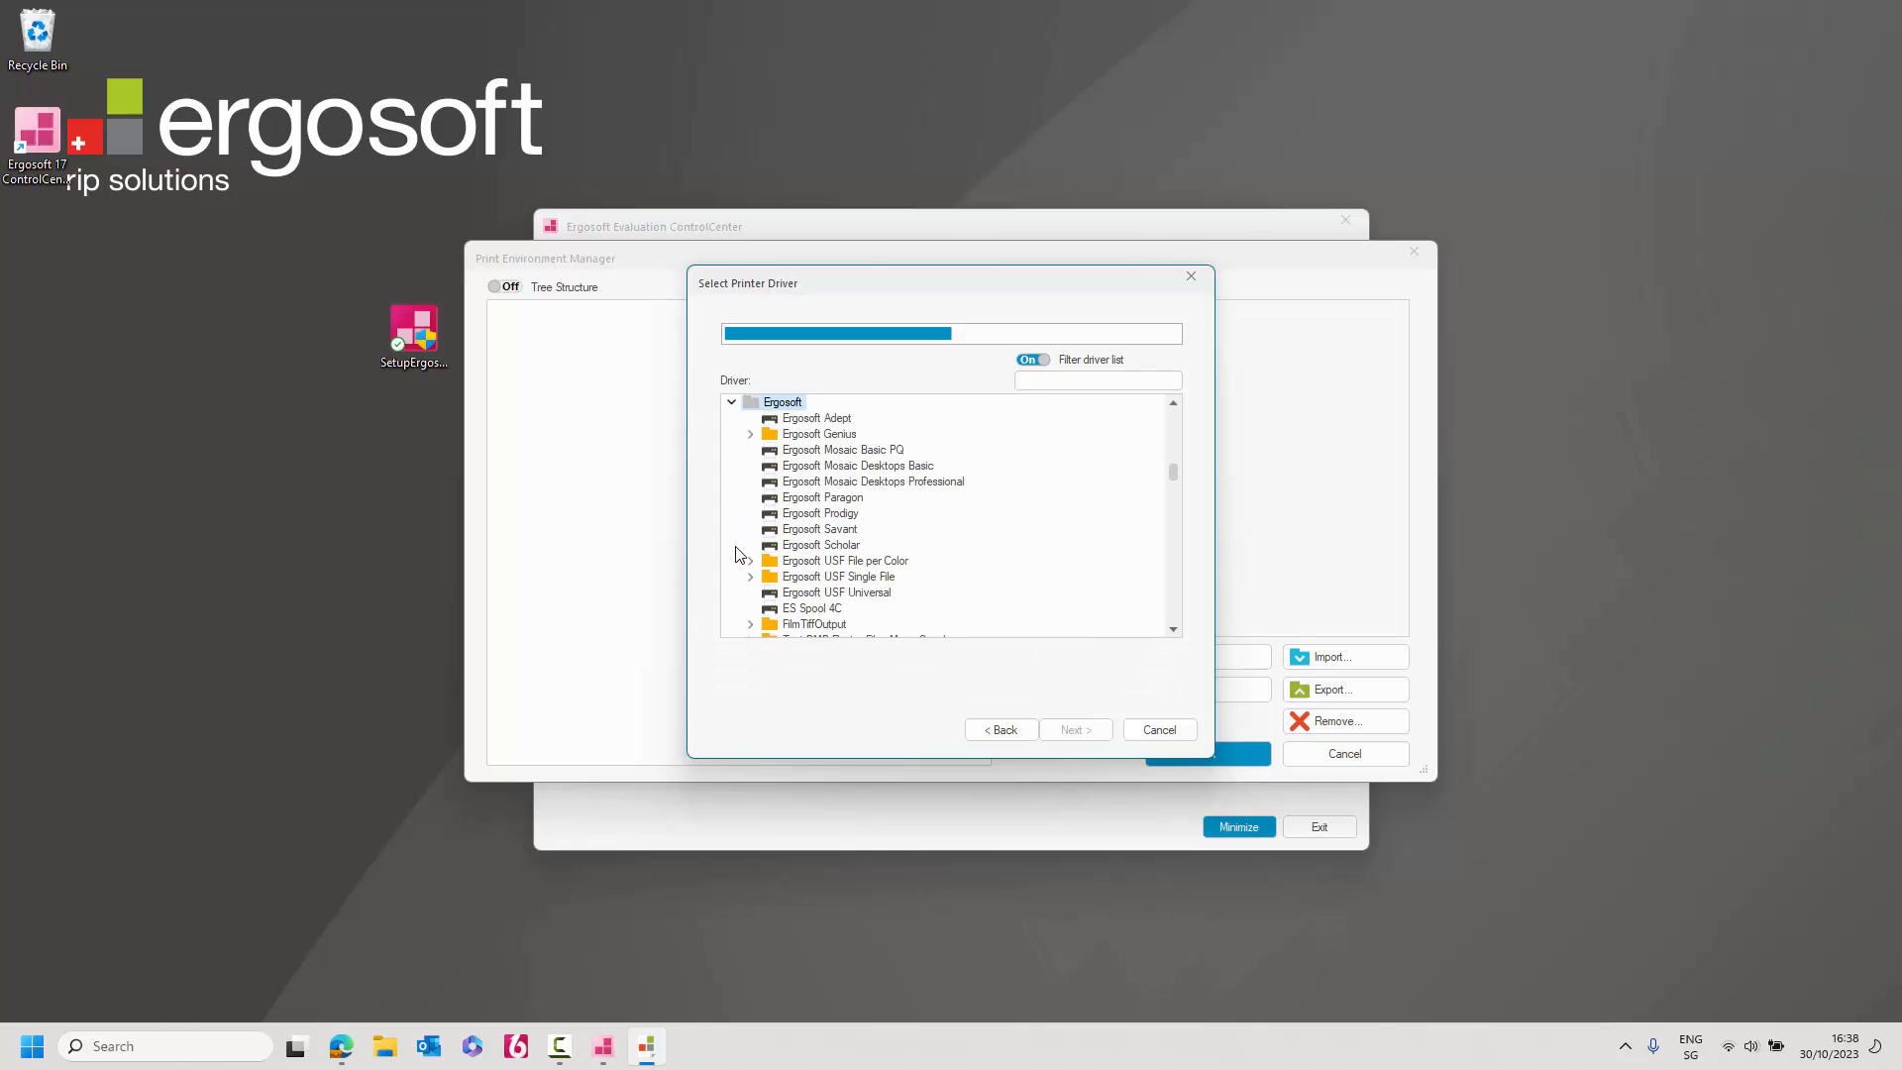
pyautogui.click(833, 426)
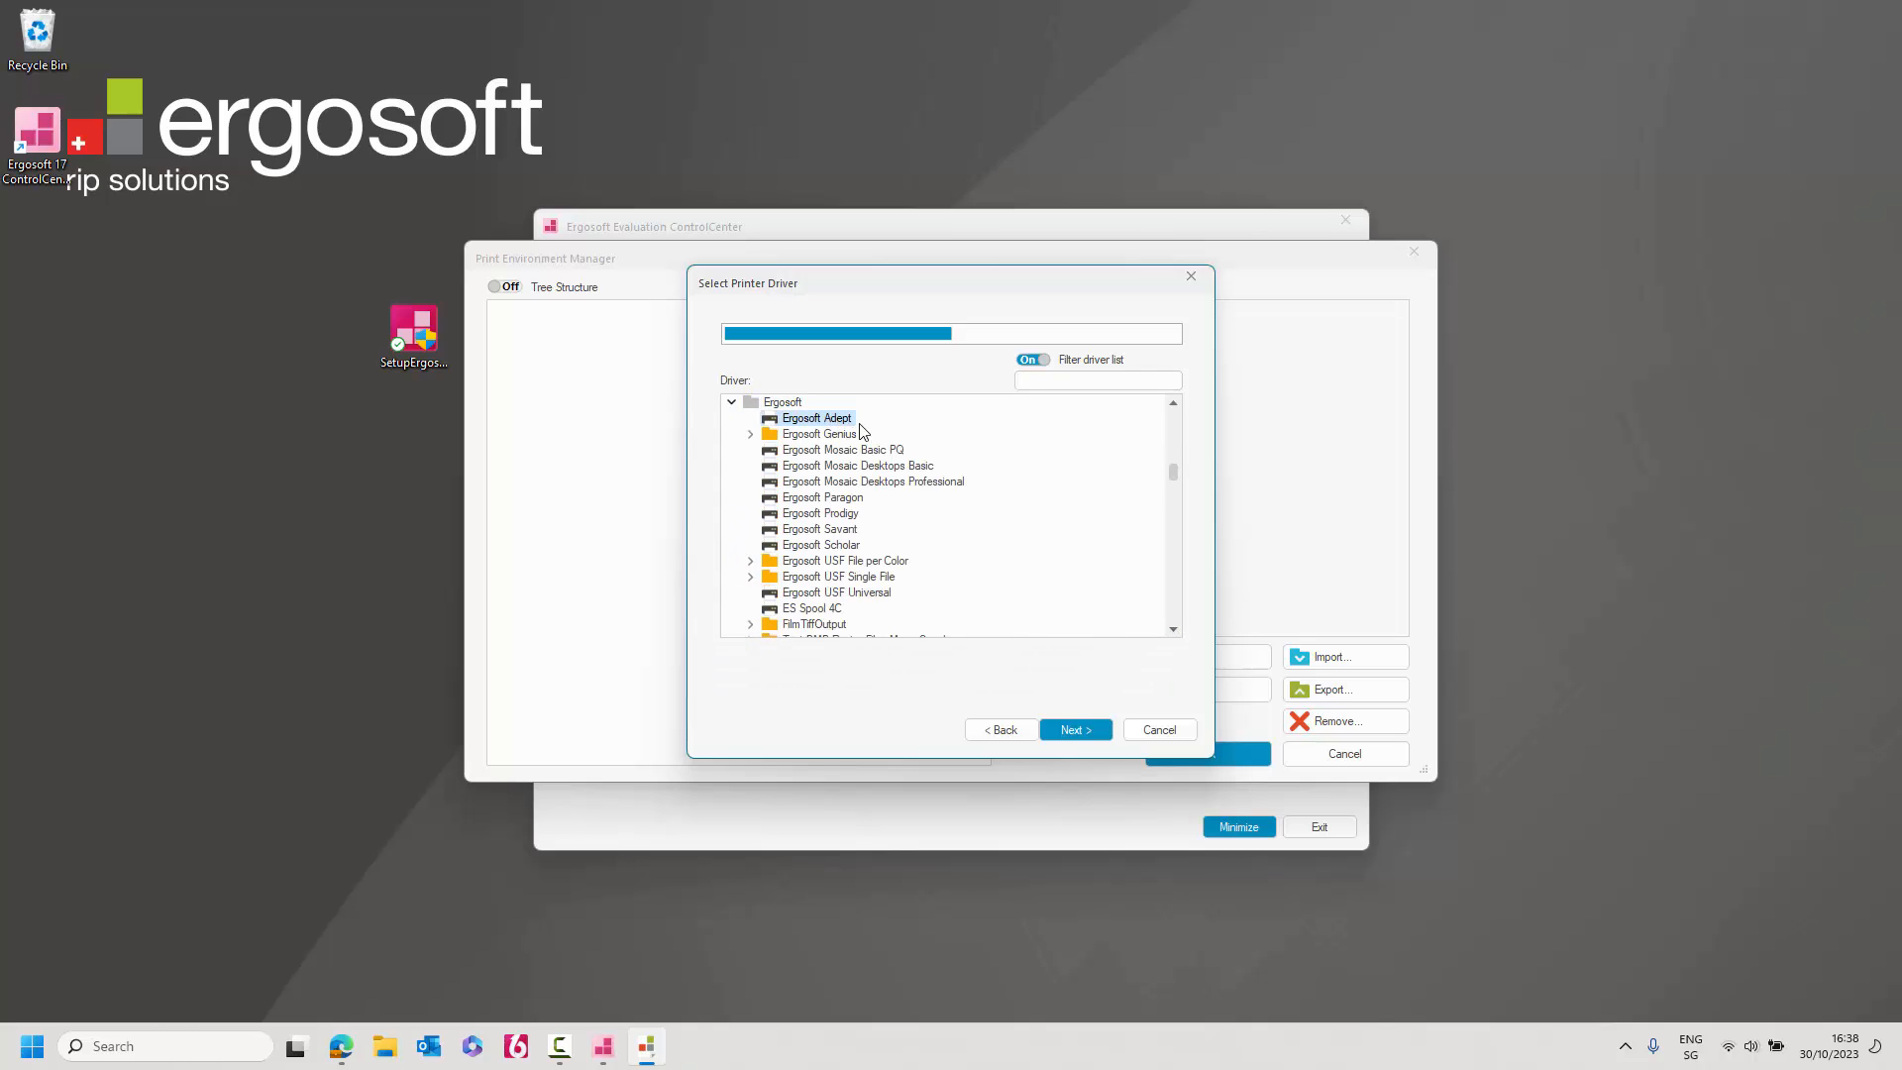
pyautogui.click(1087, 733)
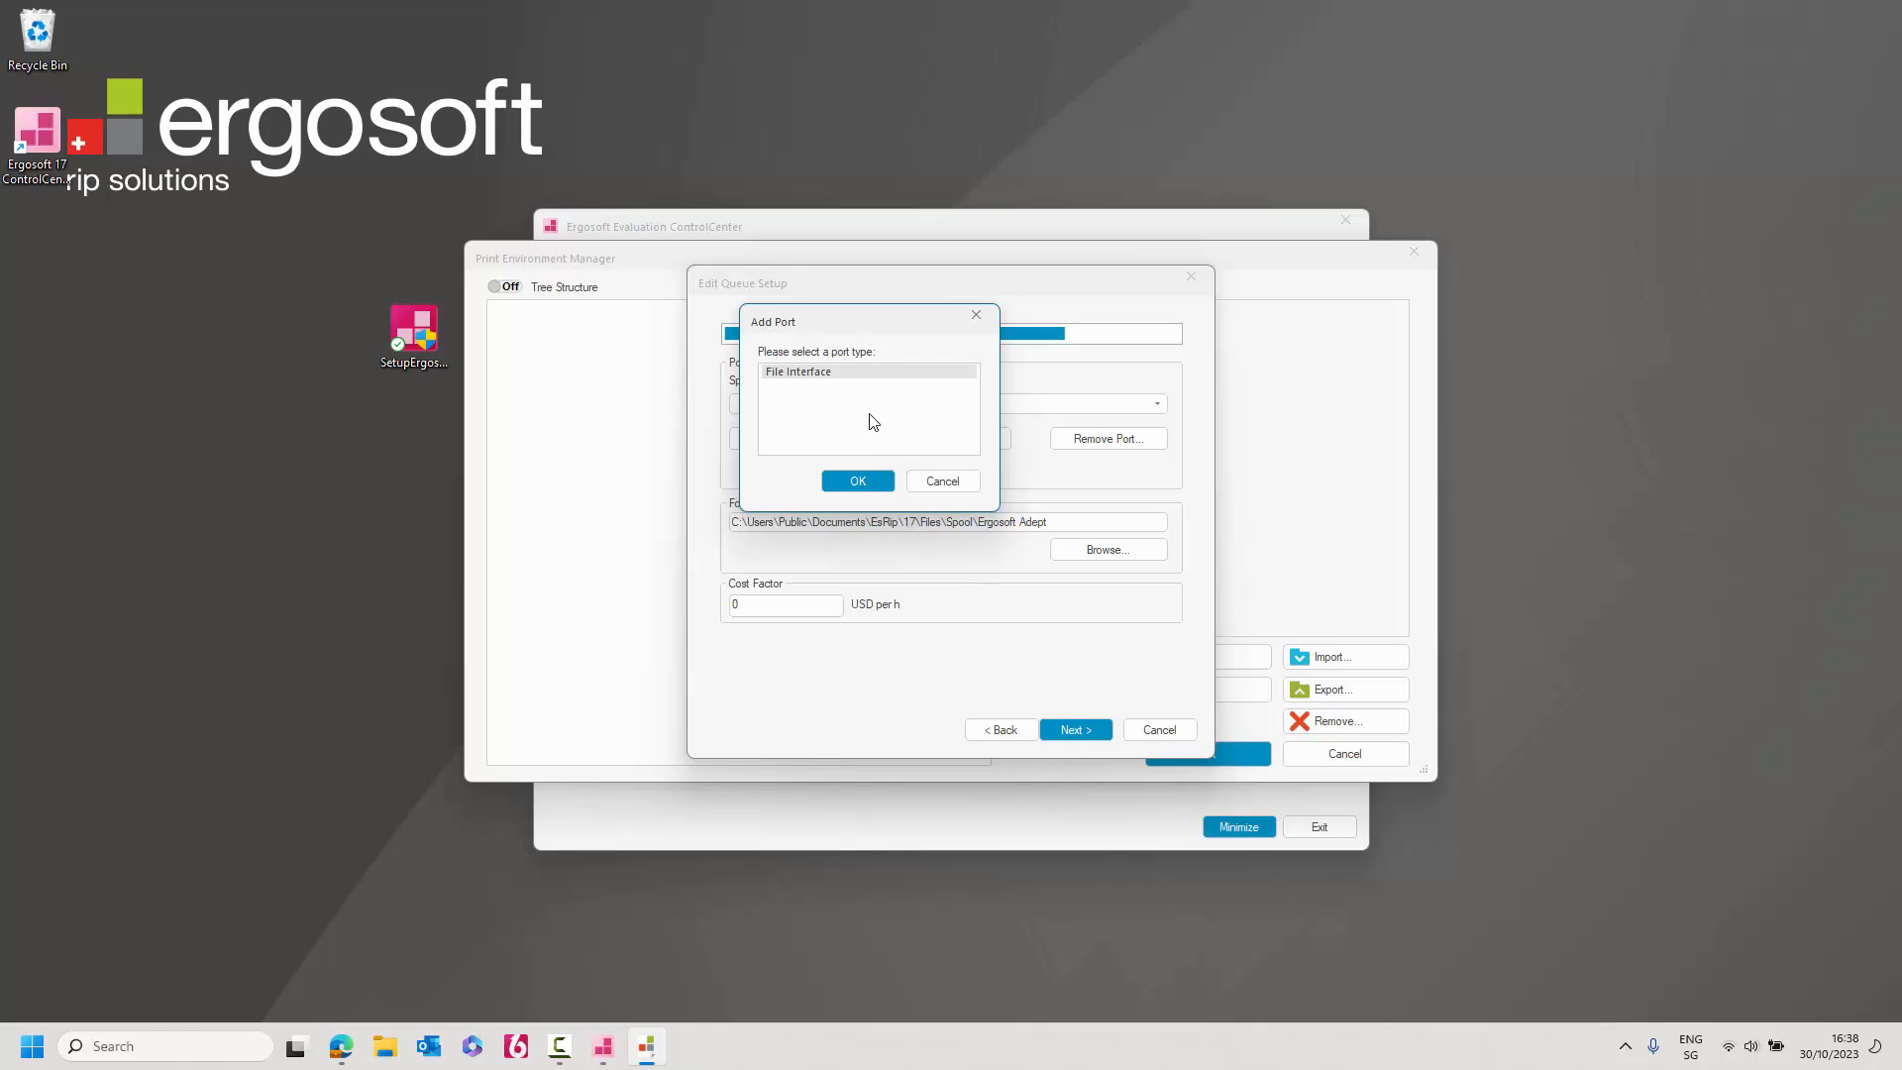
# Add a File Interface port to TestImages, status monitor None, and finish as 'Ergosoft Adept'.
pyautogui.click(864, 483)
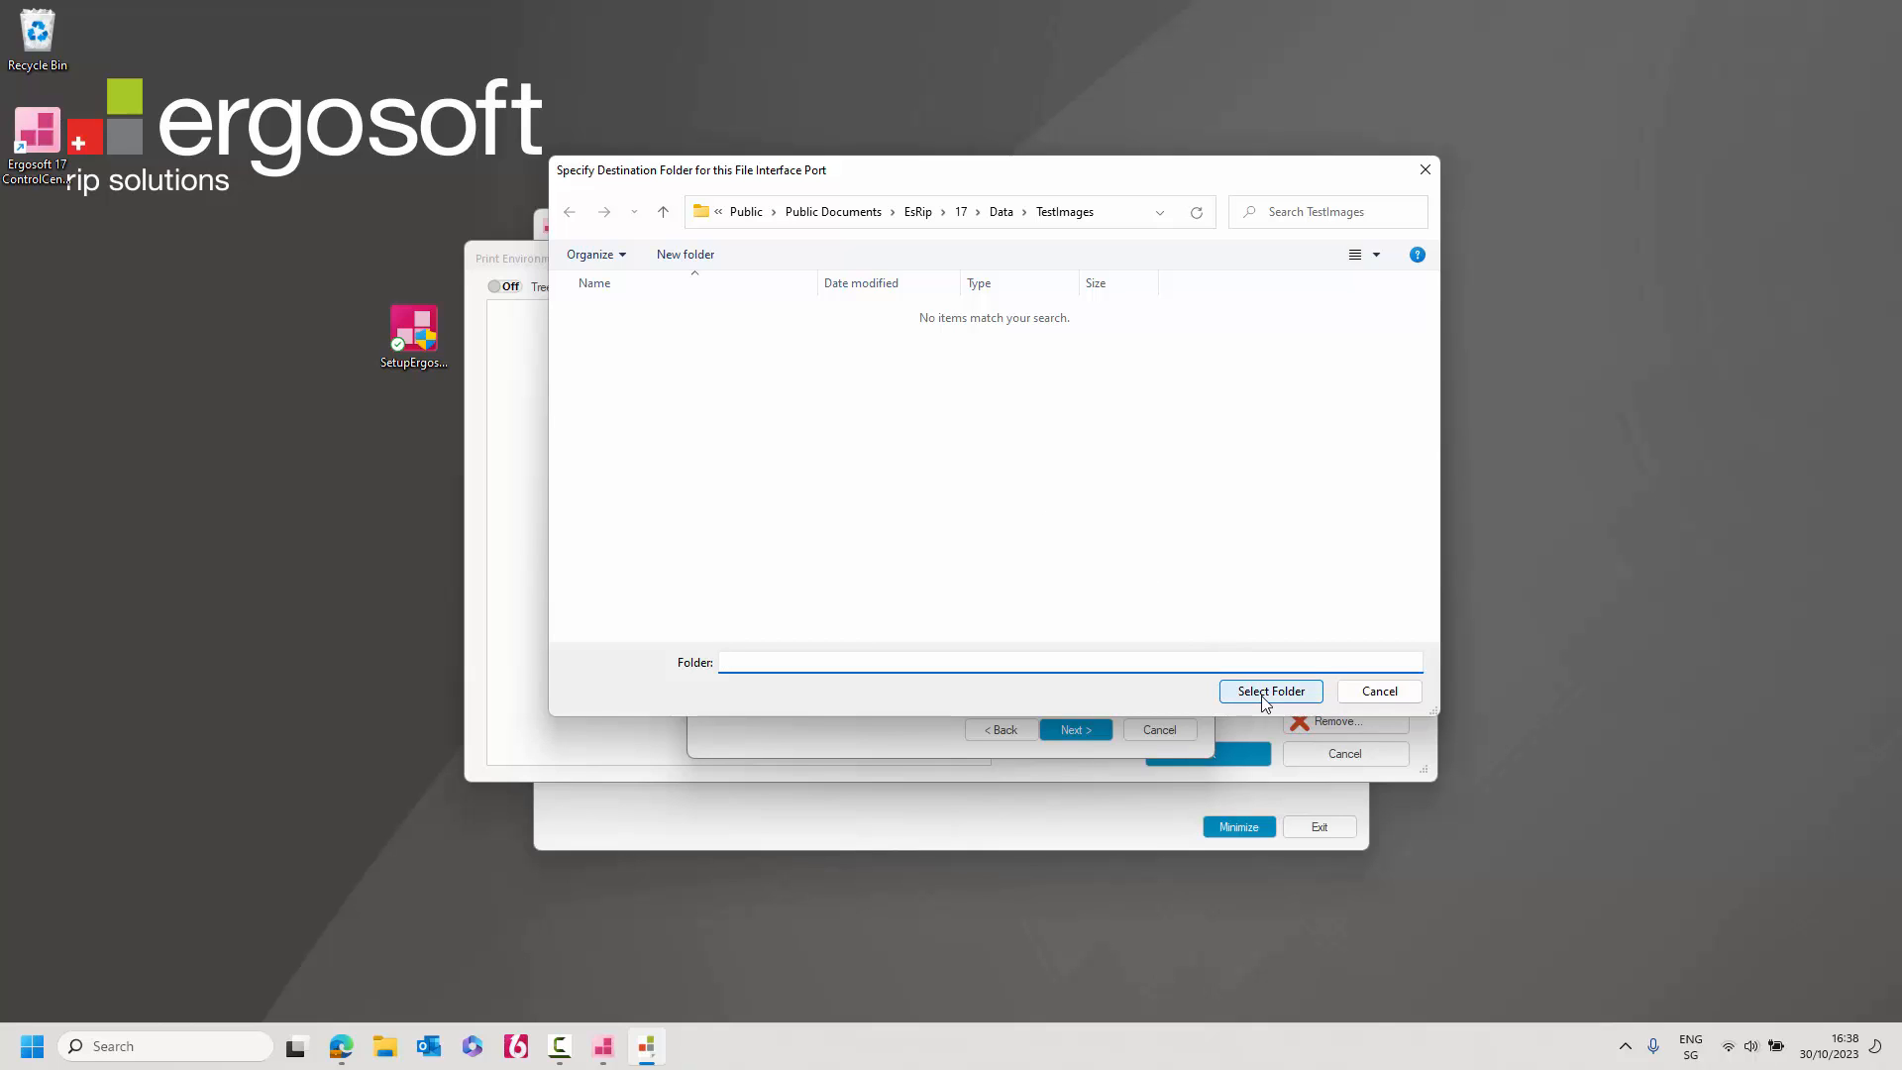
pyautogui.click(1266, 693)
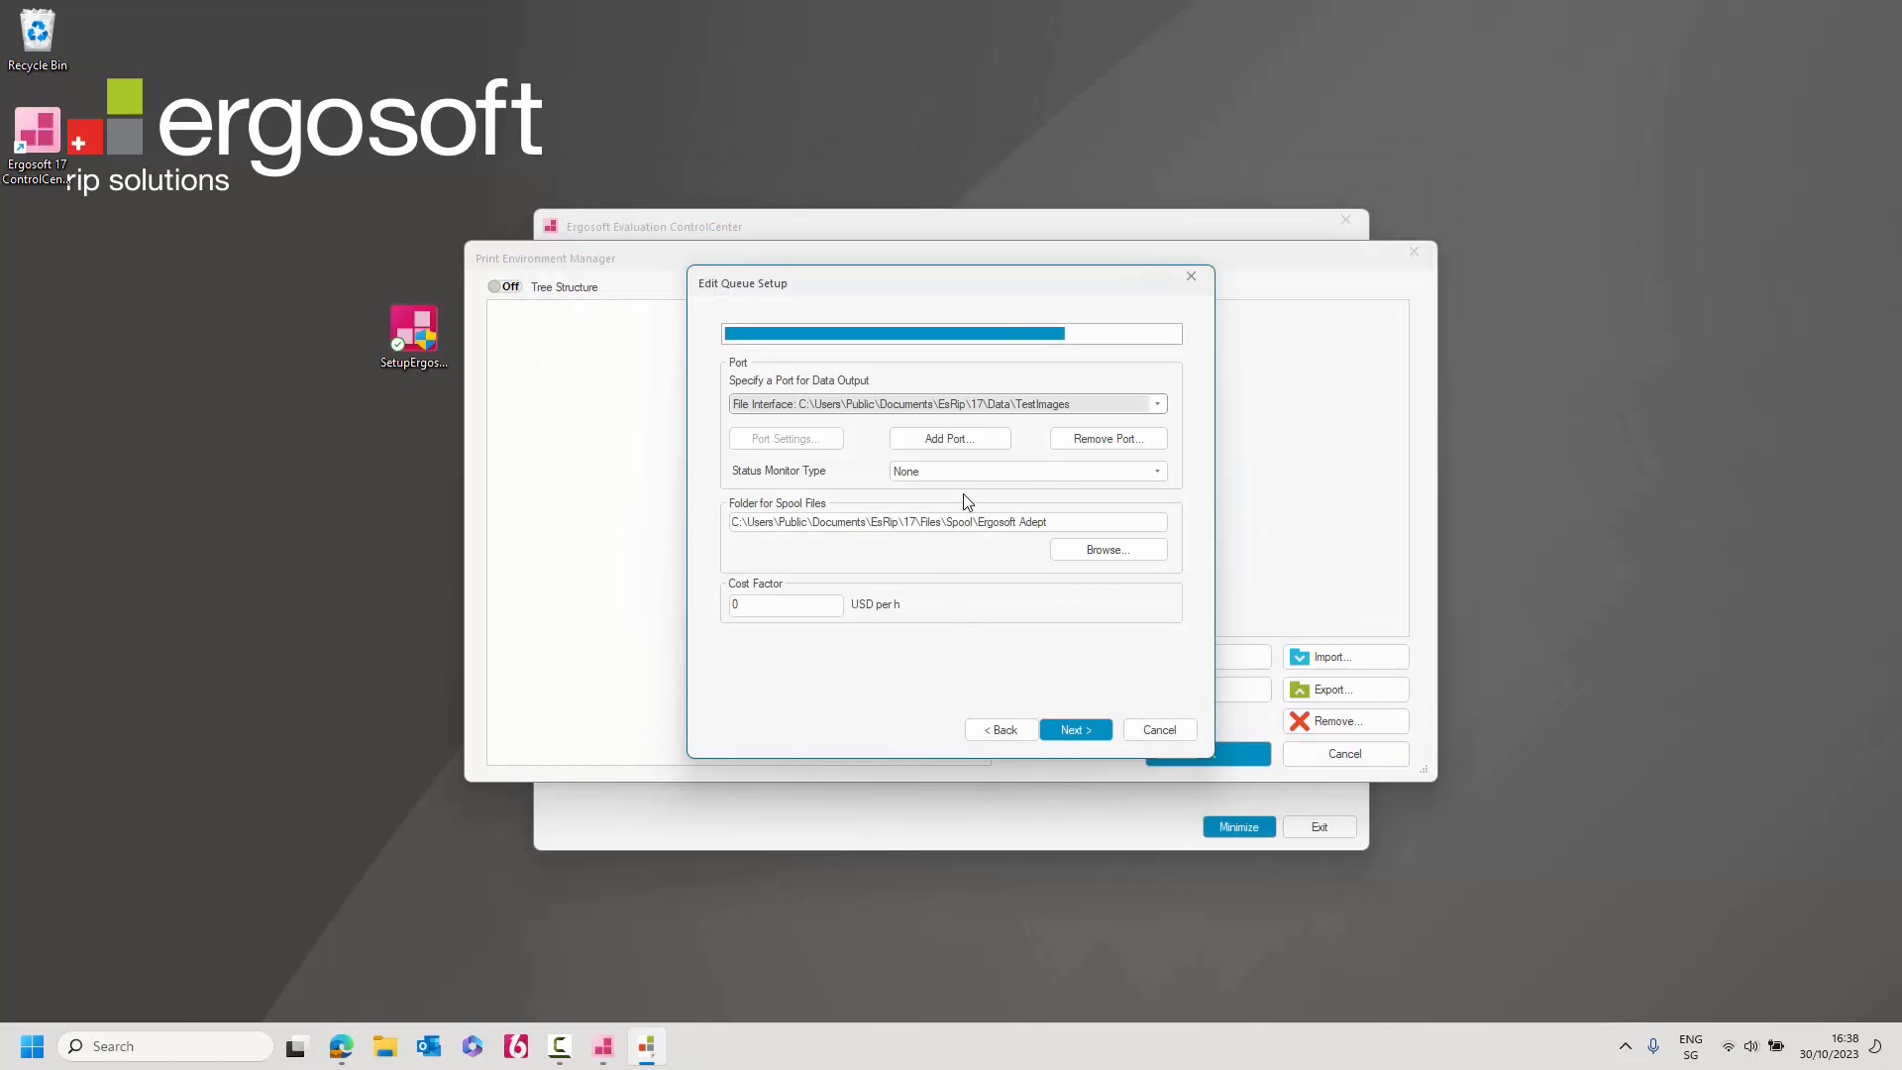
pyautogui.click(1056, 470)
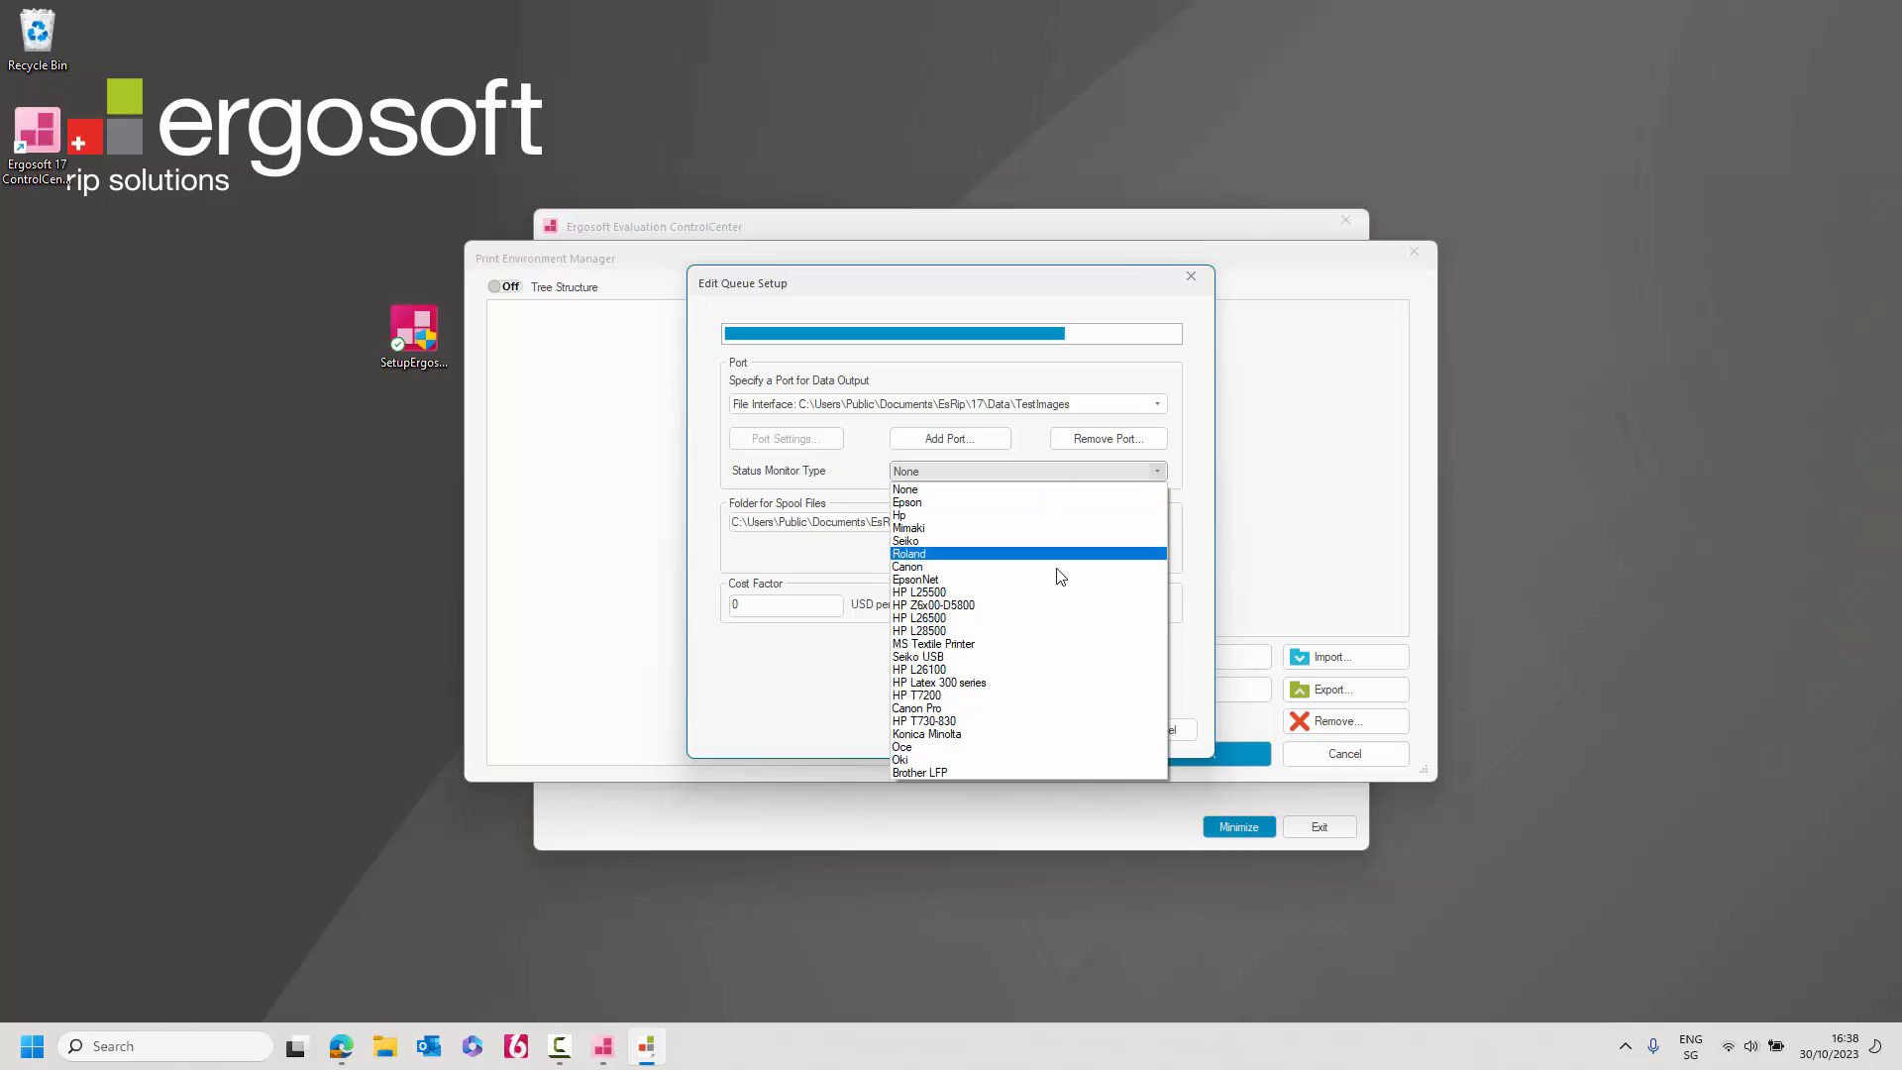
pyautogui.click(1066, 472)
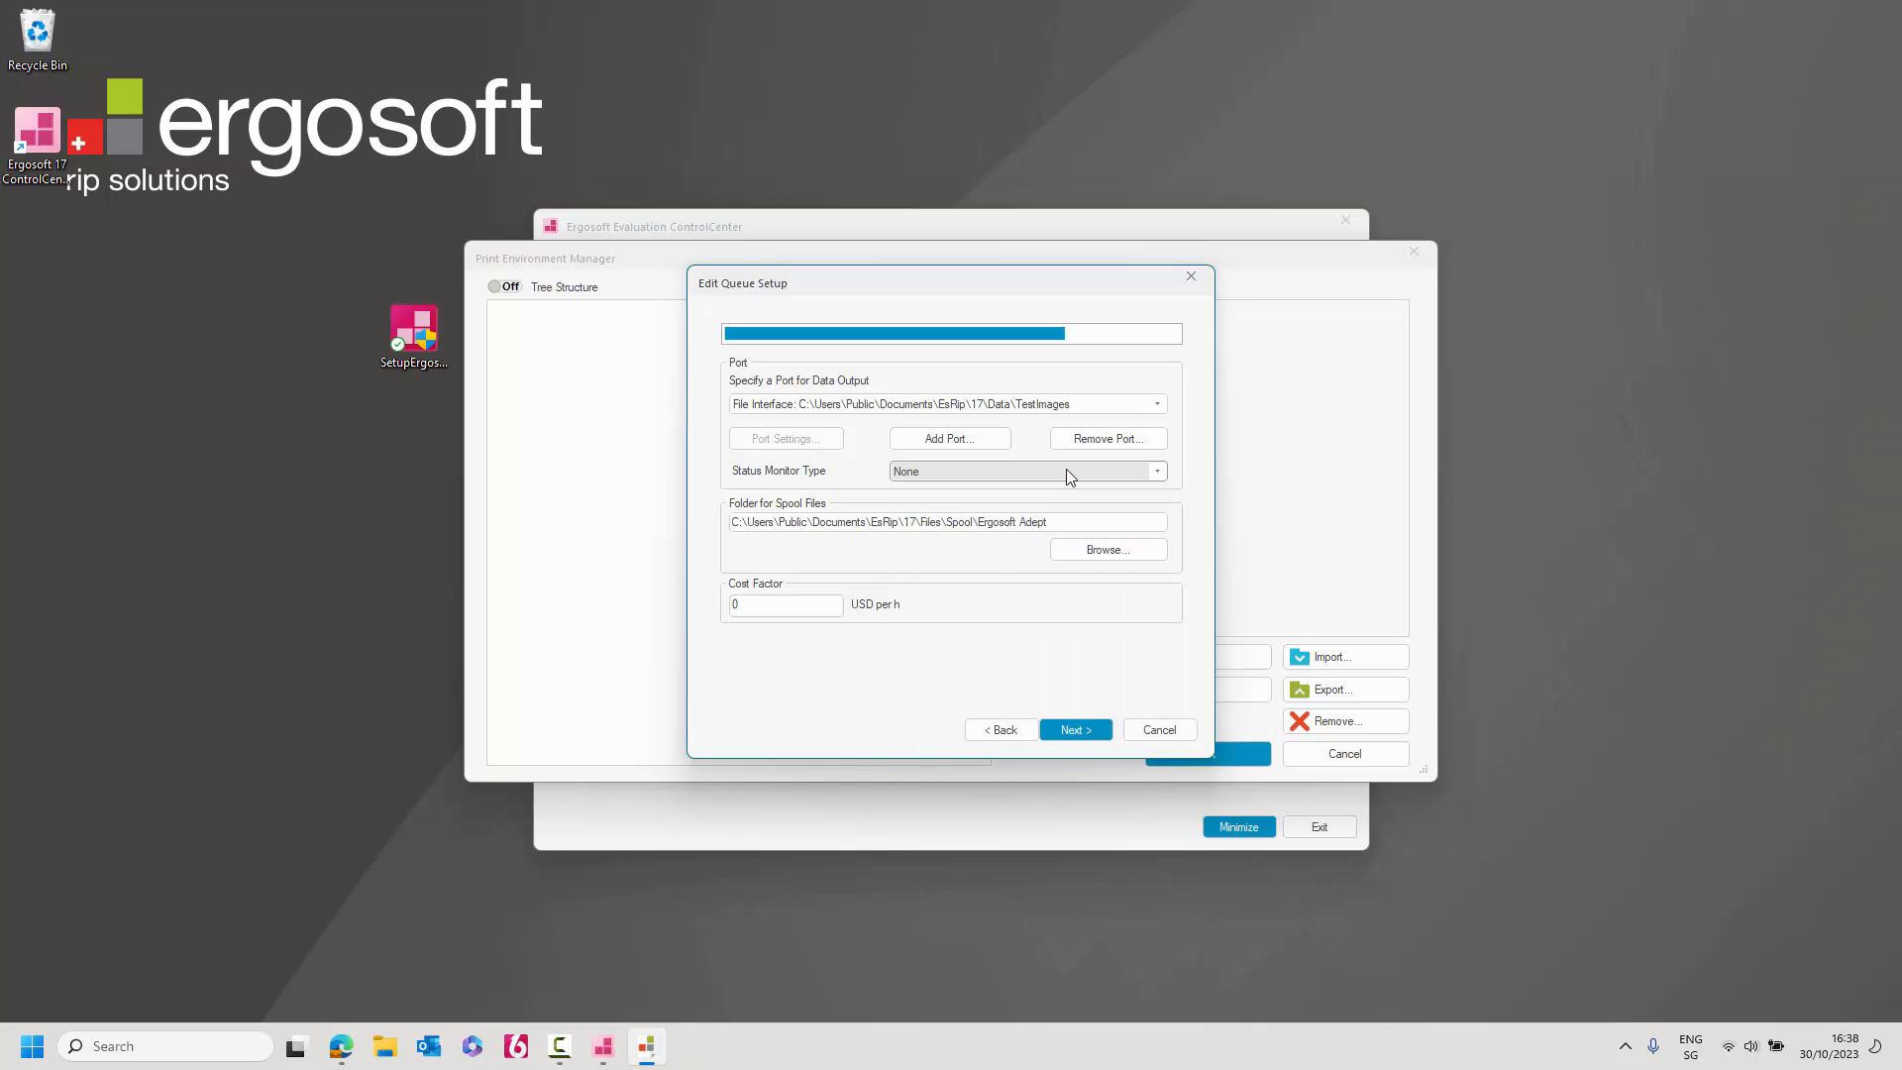
pyautogui.click(1076, 730)
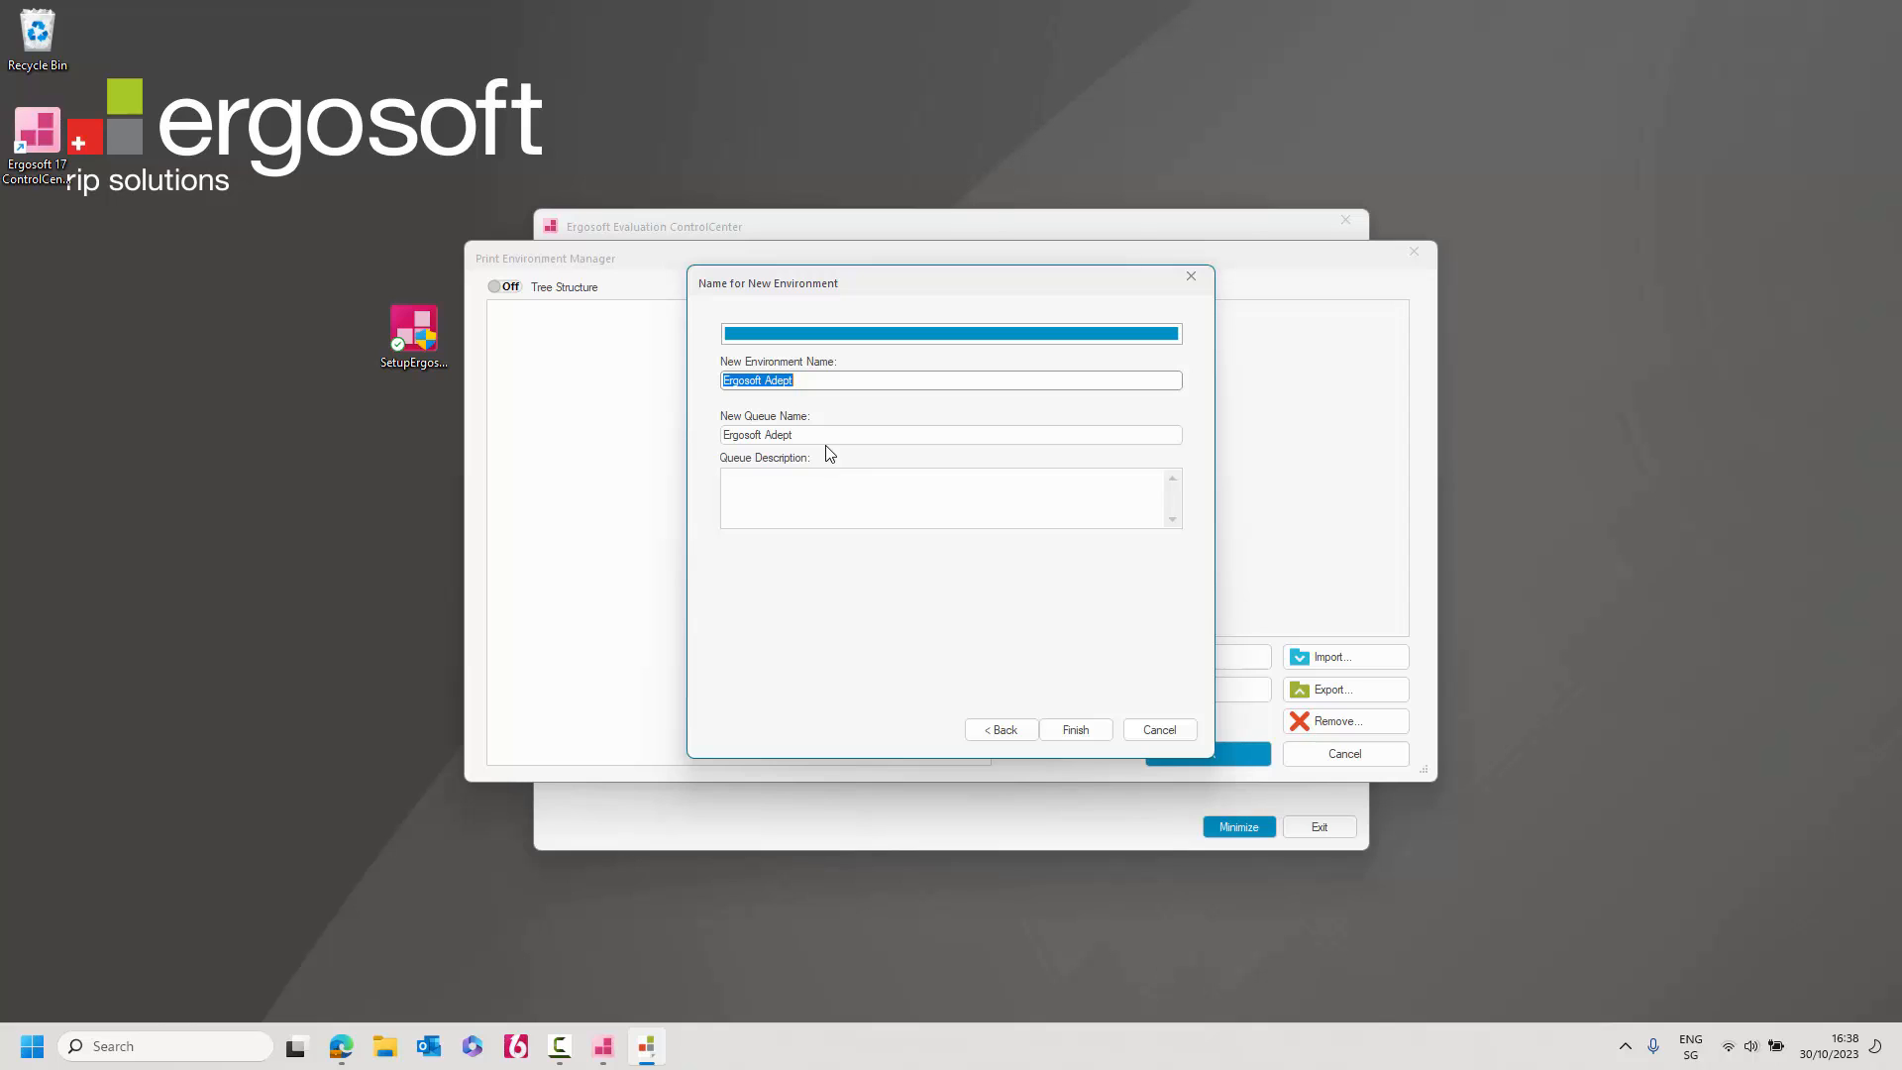
pyautogui.click(1080, 730)
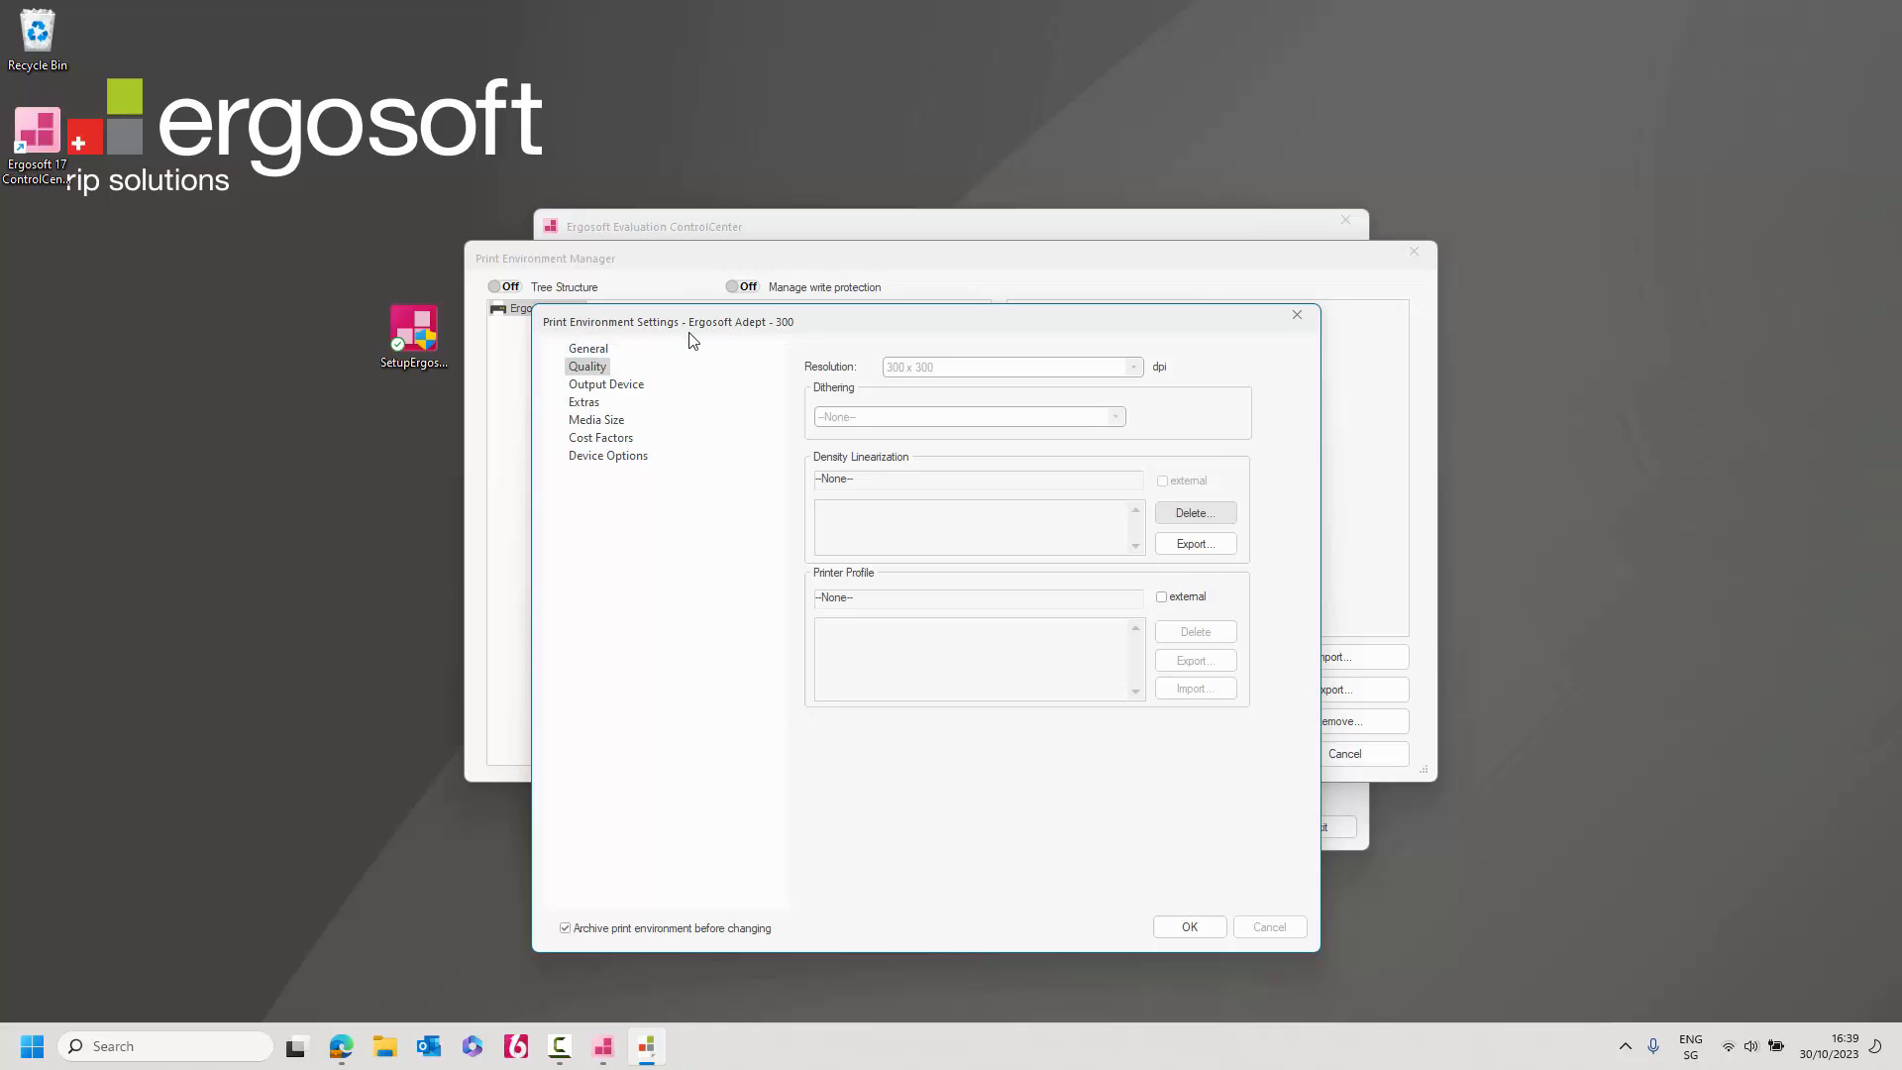
# Review each settings page, confirming Universal model, 300 dpi and PNG output, then OK.
pyautogui.click(593, 352)
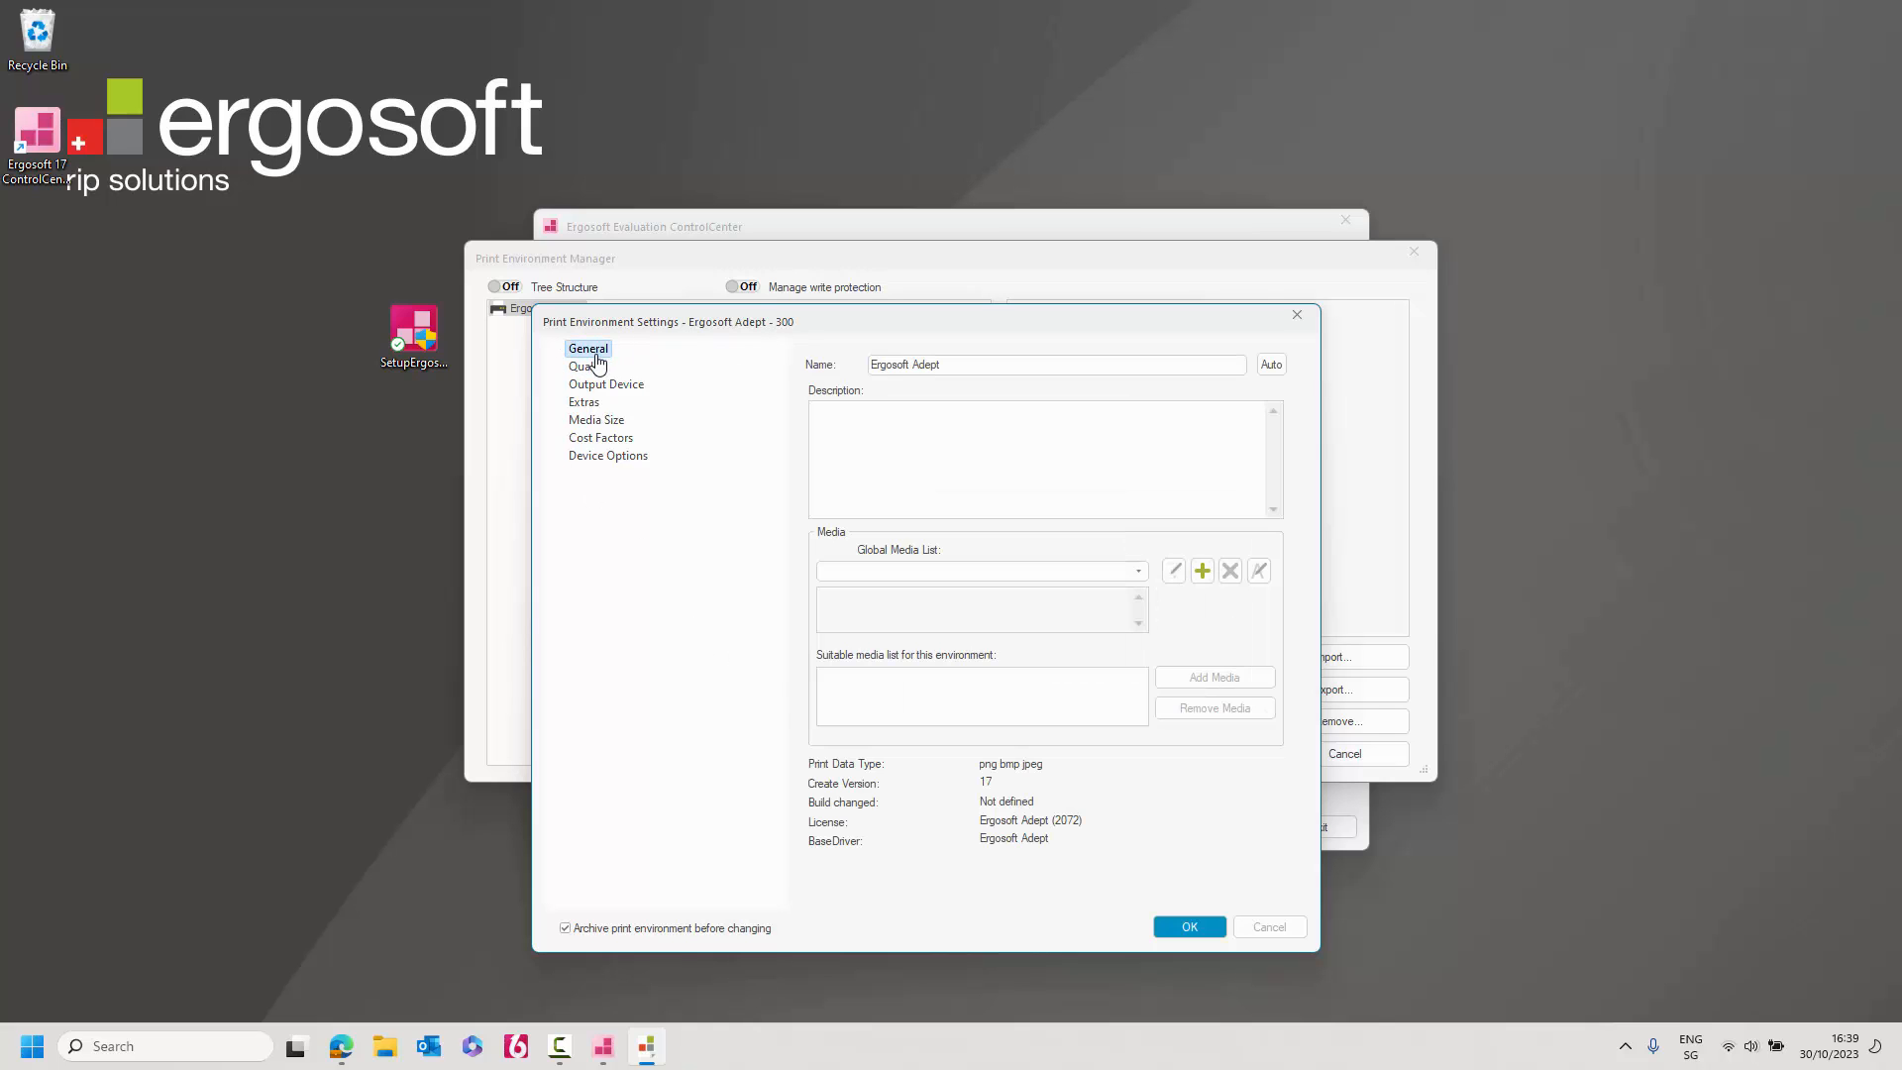
pyautogui.click(594, 367)
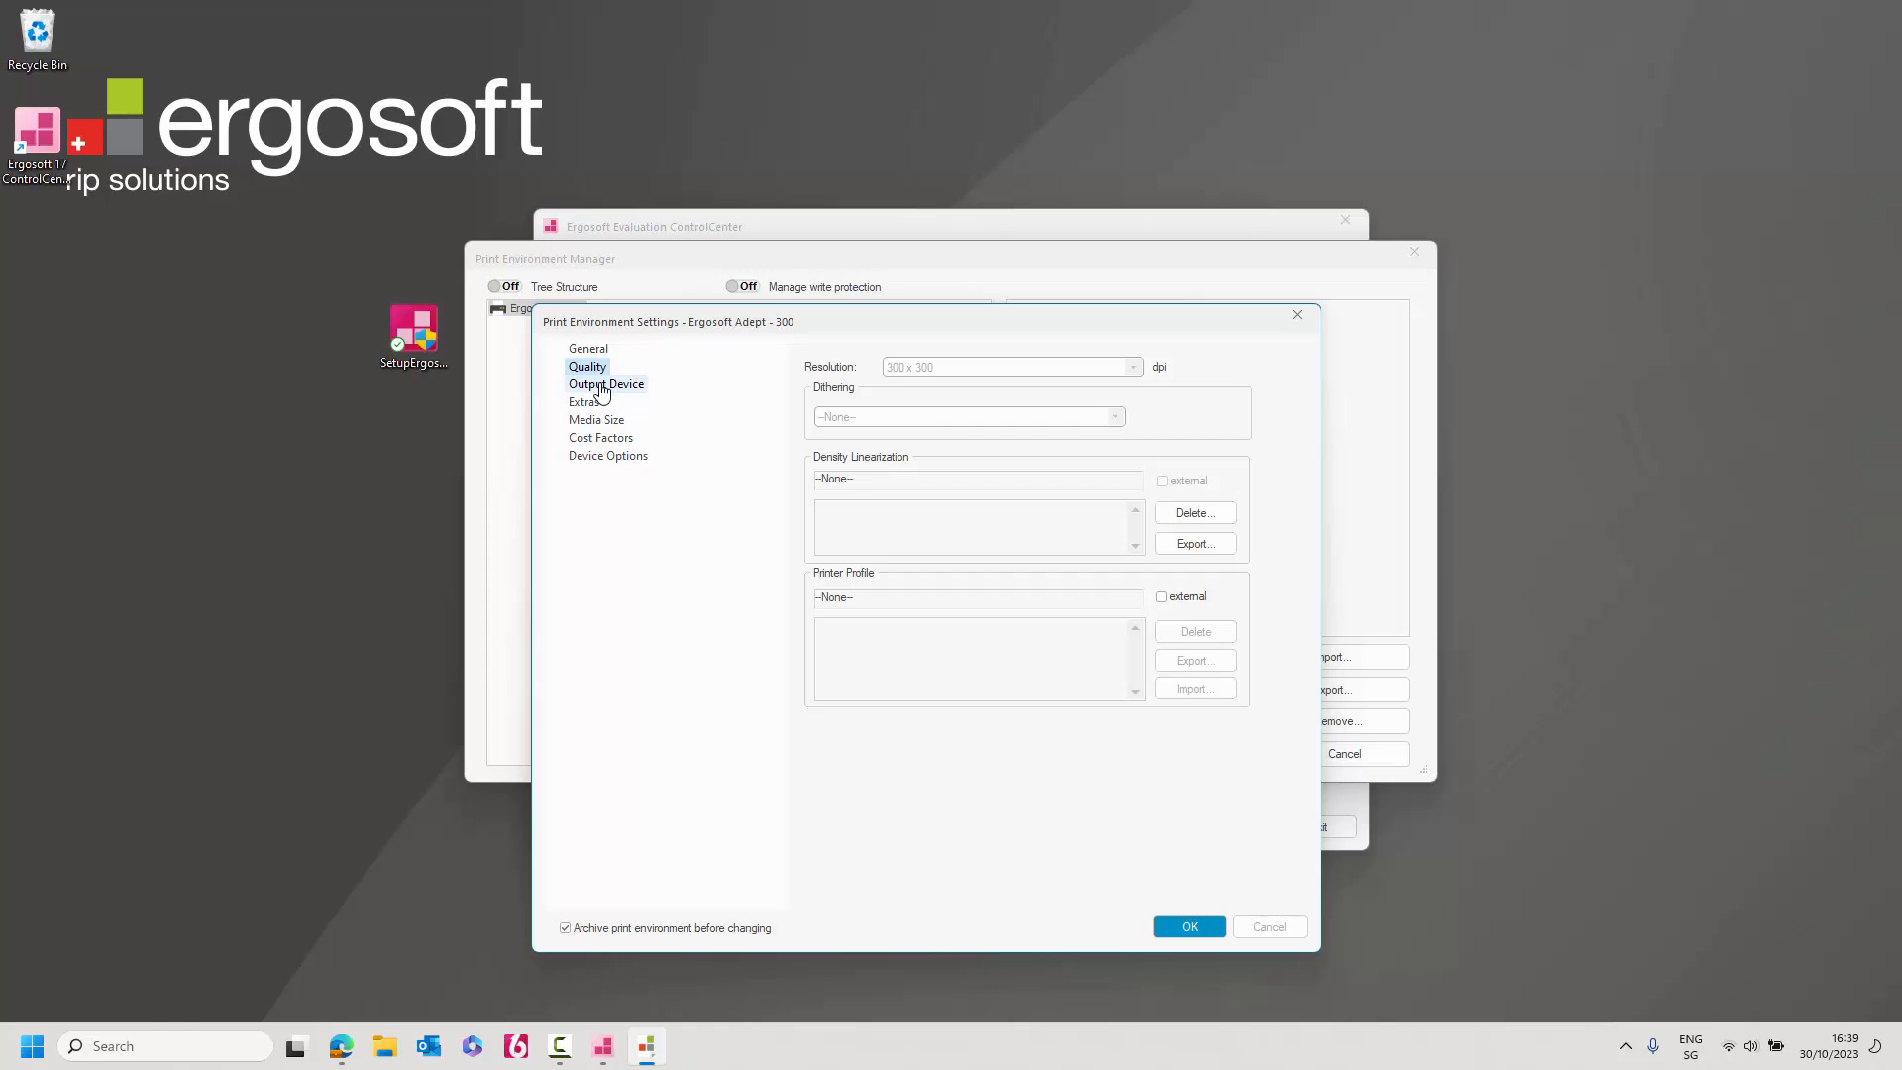
pyautogui.click(602, 388)
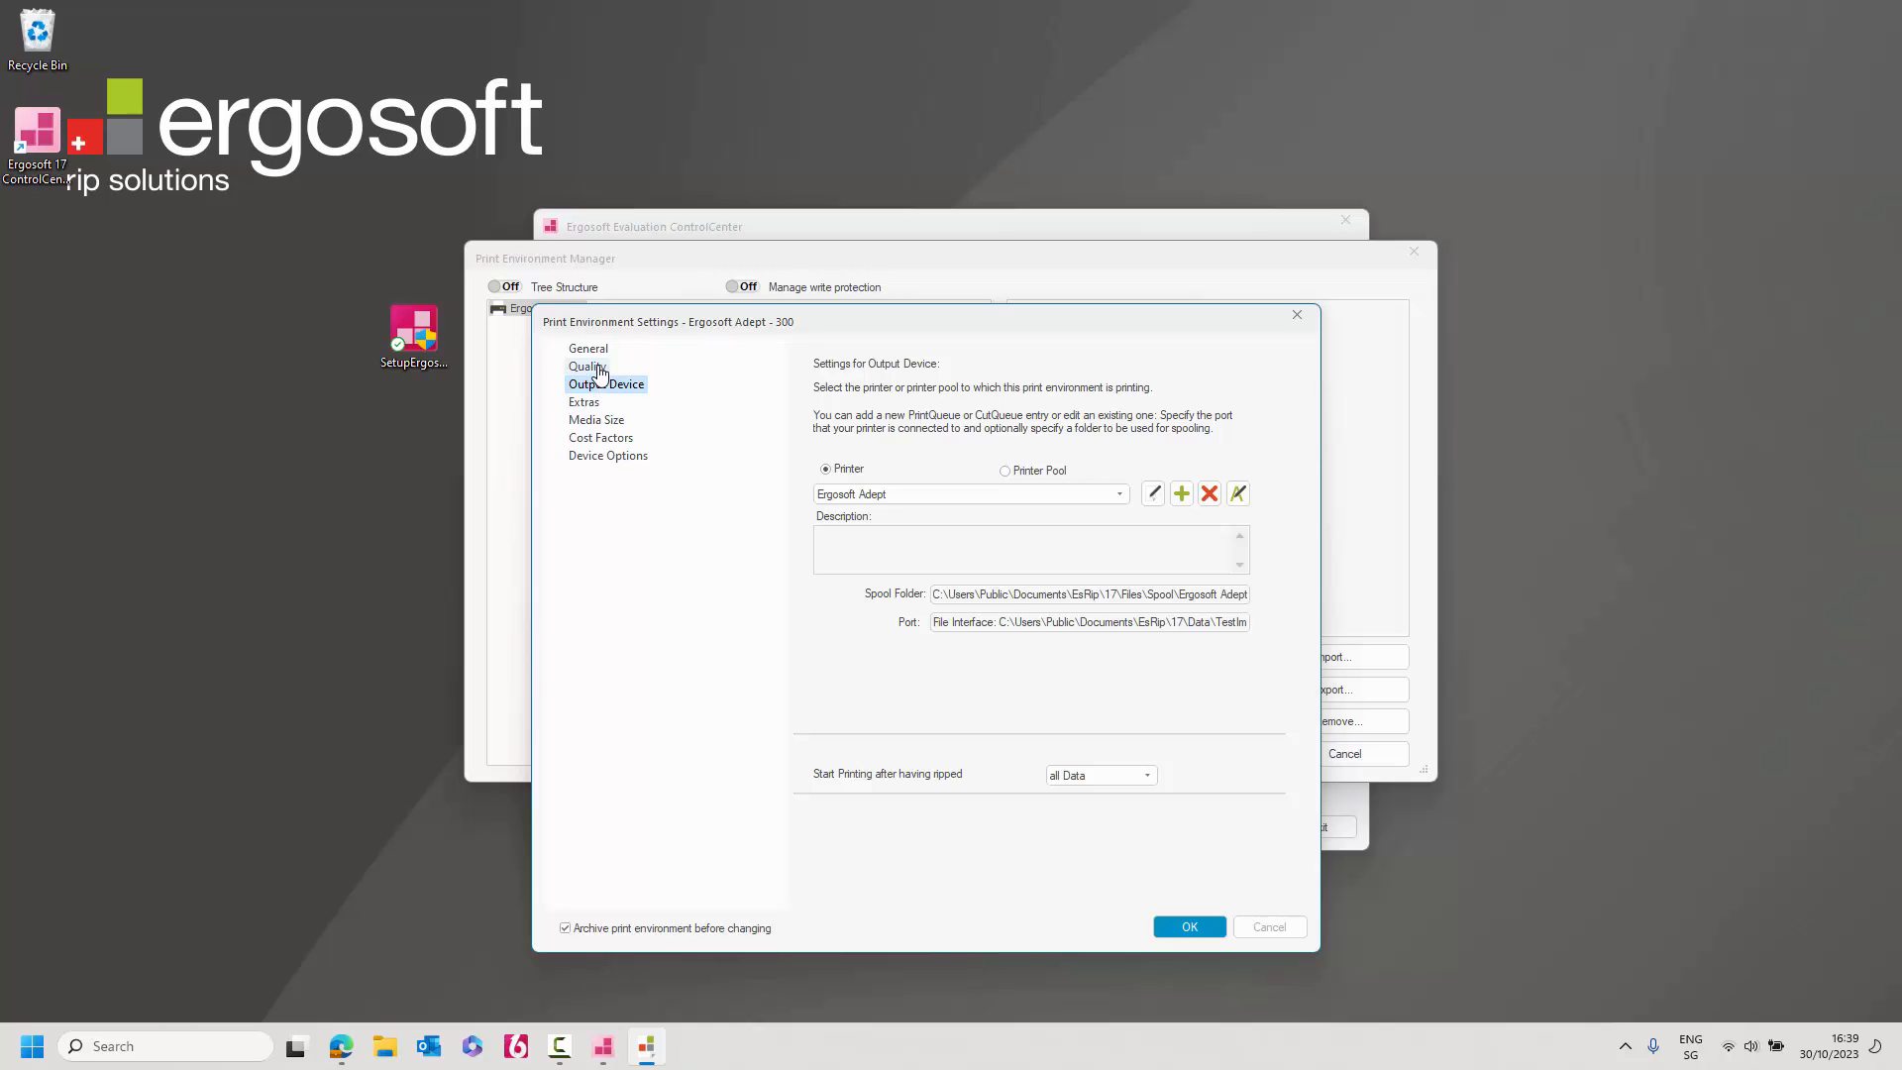
pyautogui.click(597, 369)
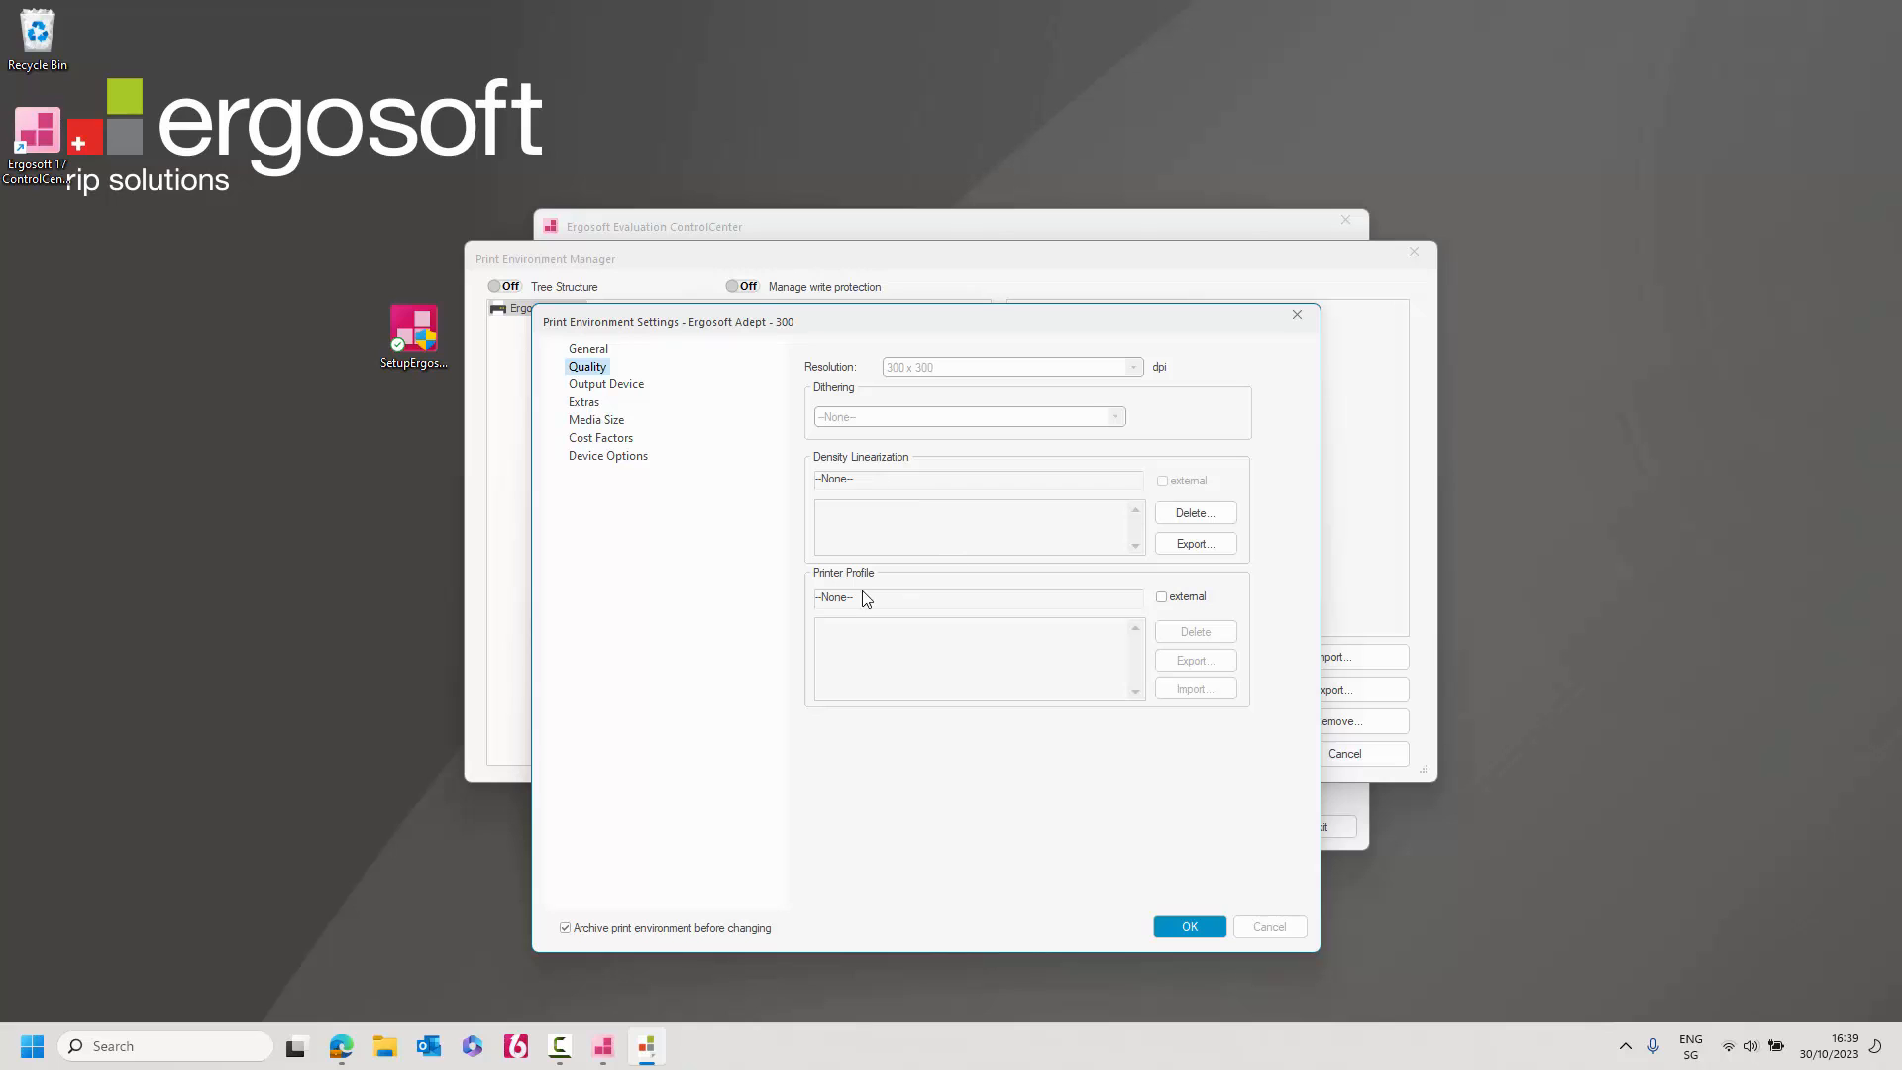
pyautogui.click(626, 395)
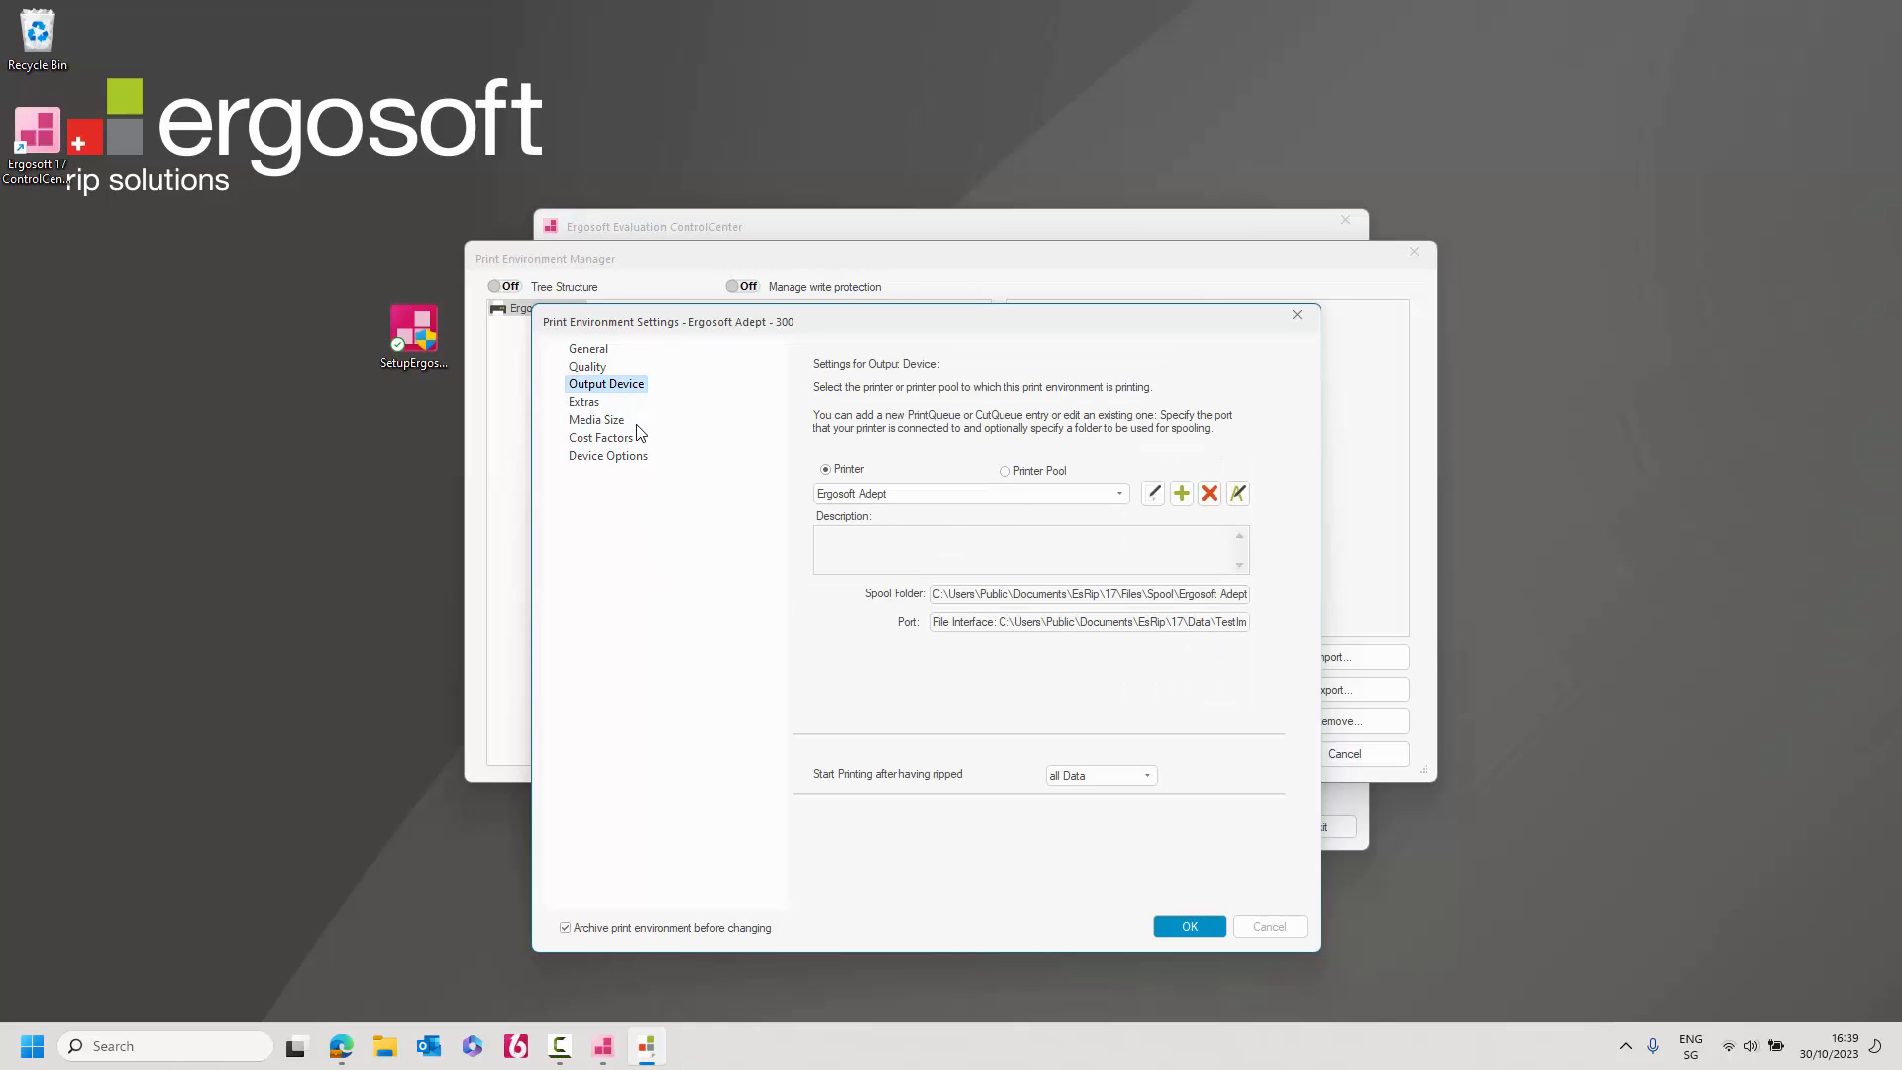
pyautogui.click(588, 404)
pyautogui.click(624, 419)
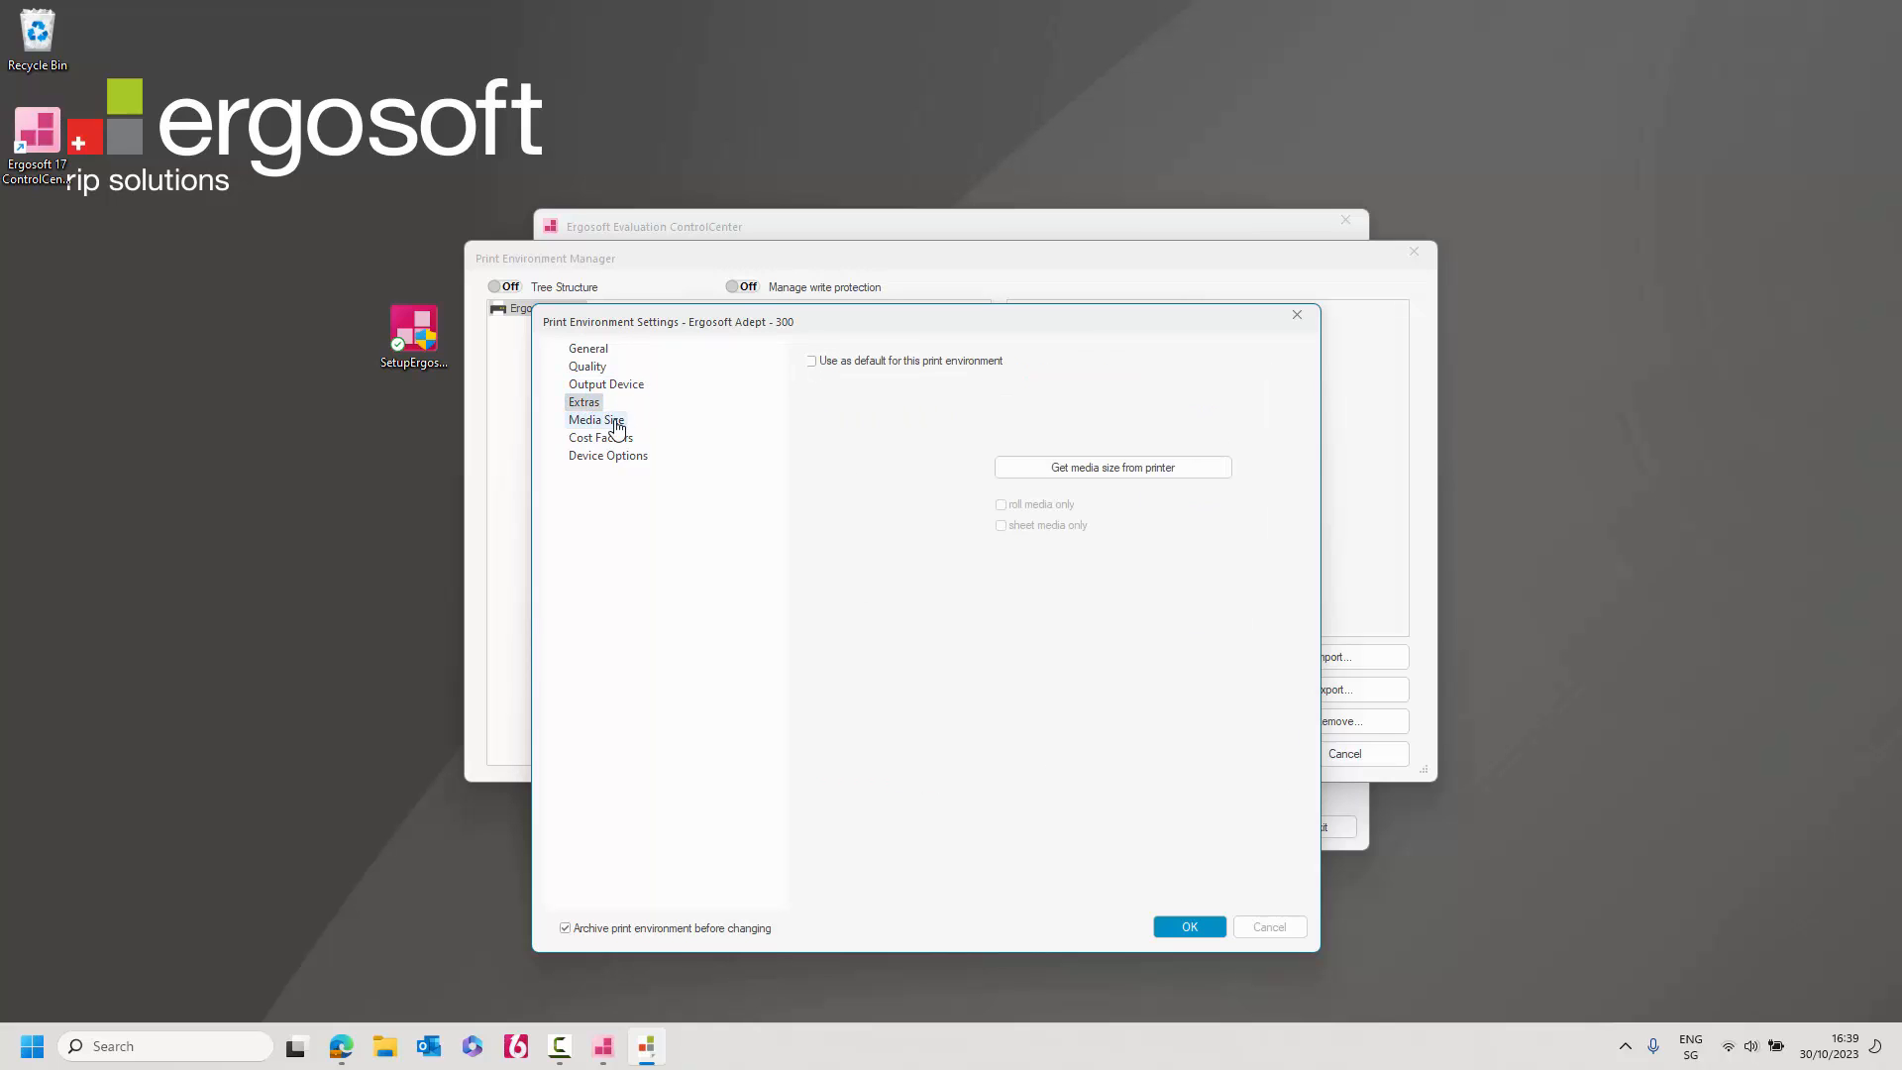
pyautogui.click(626, 442)
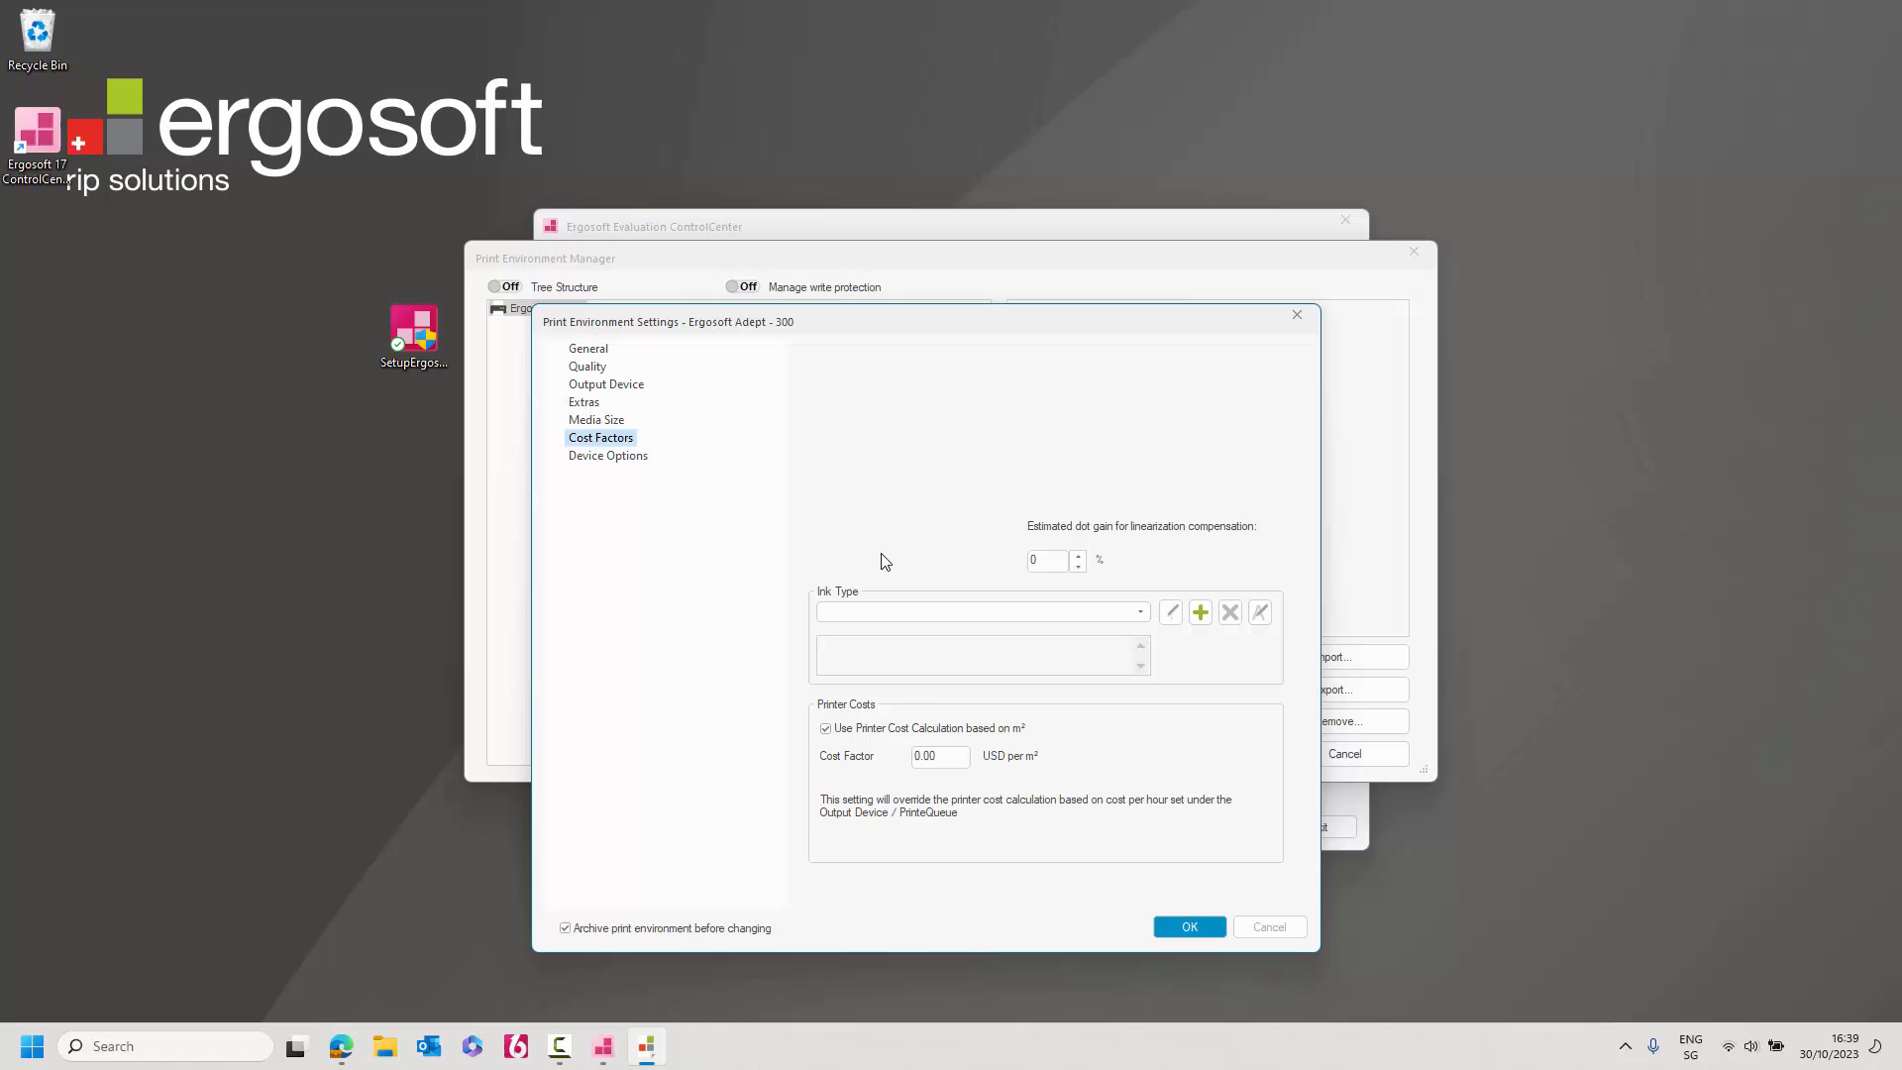
pyautogui.click(615, 458)
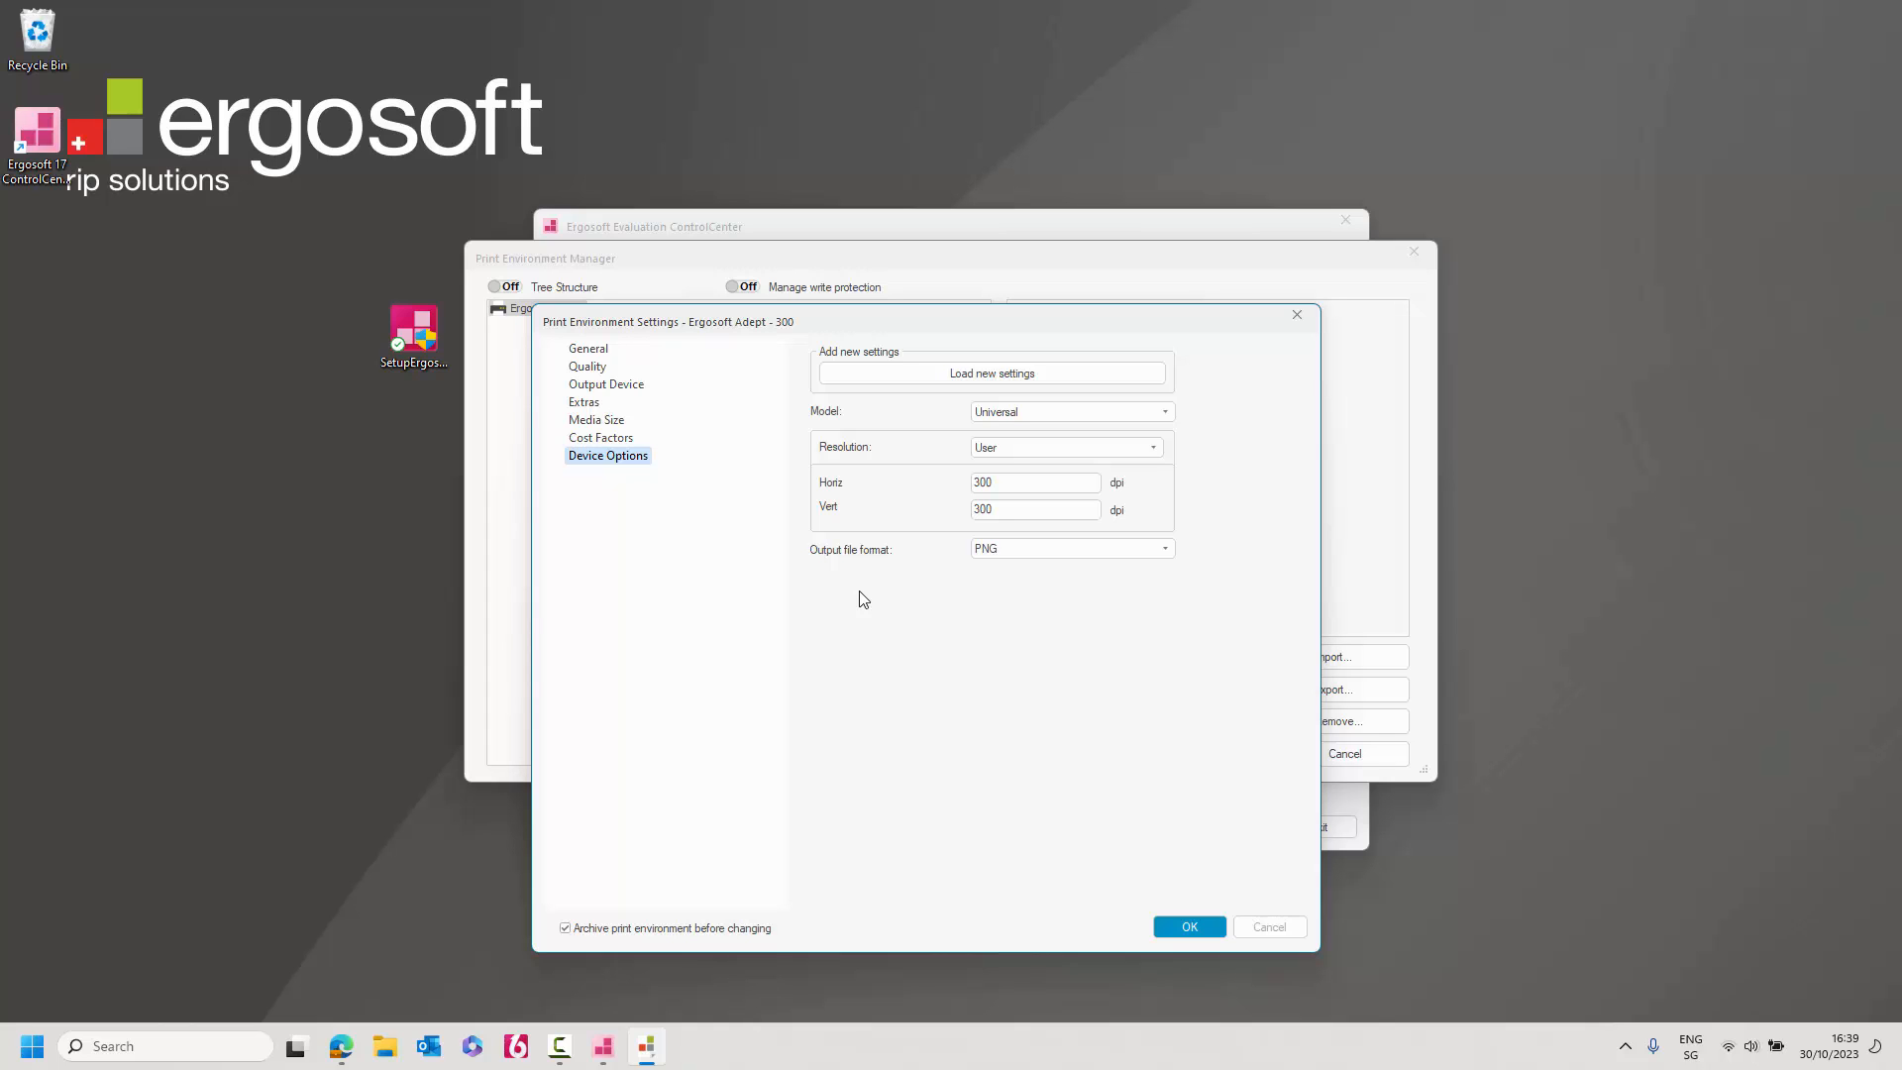
pyautogui.click(1191, 927)
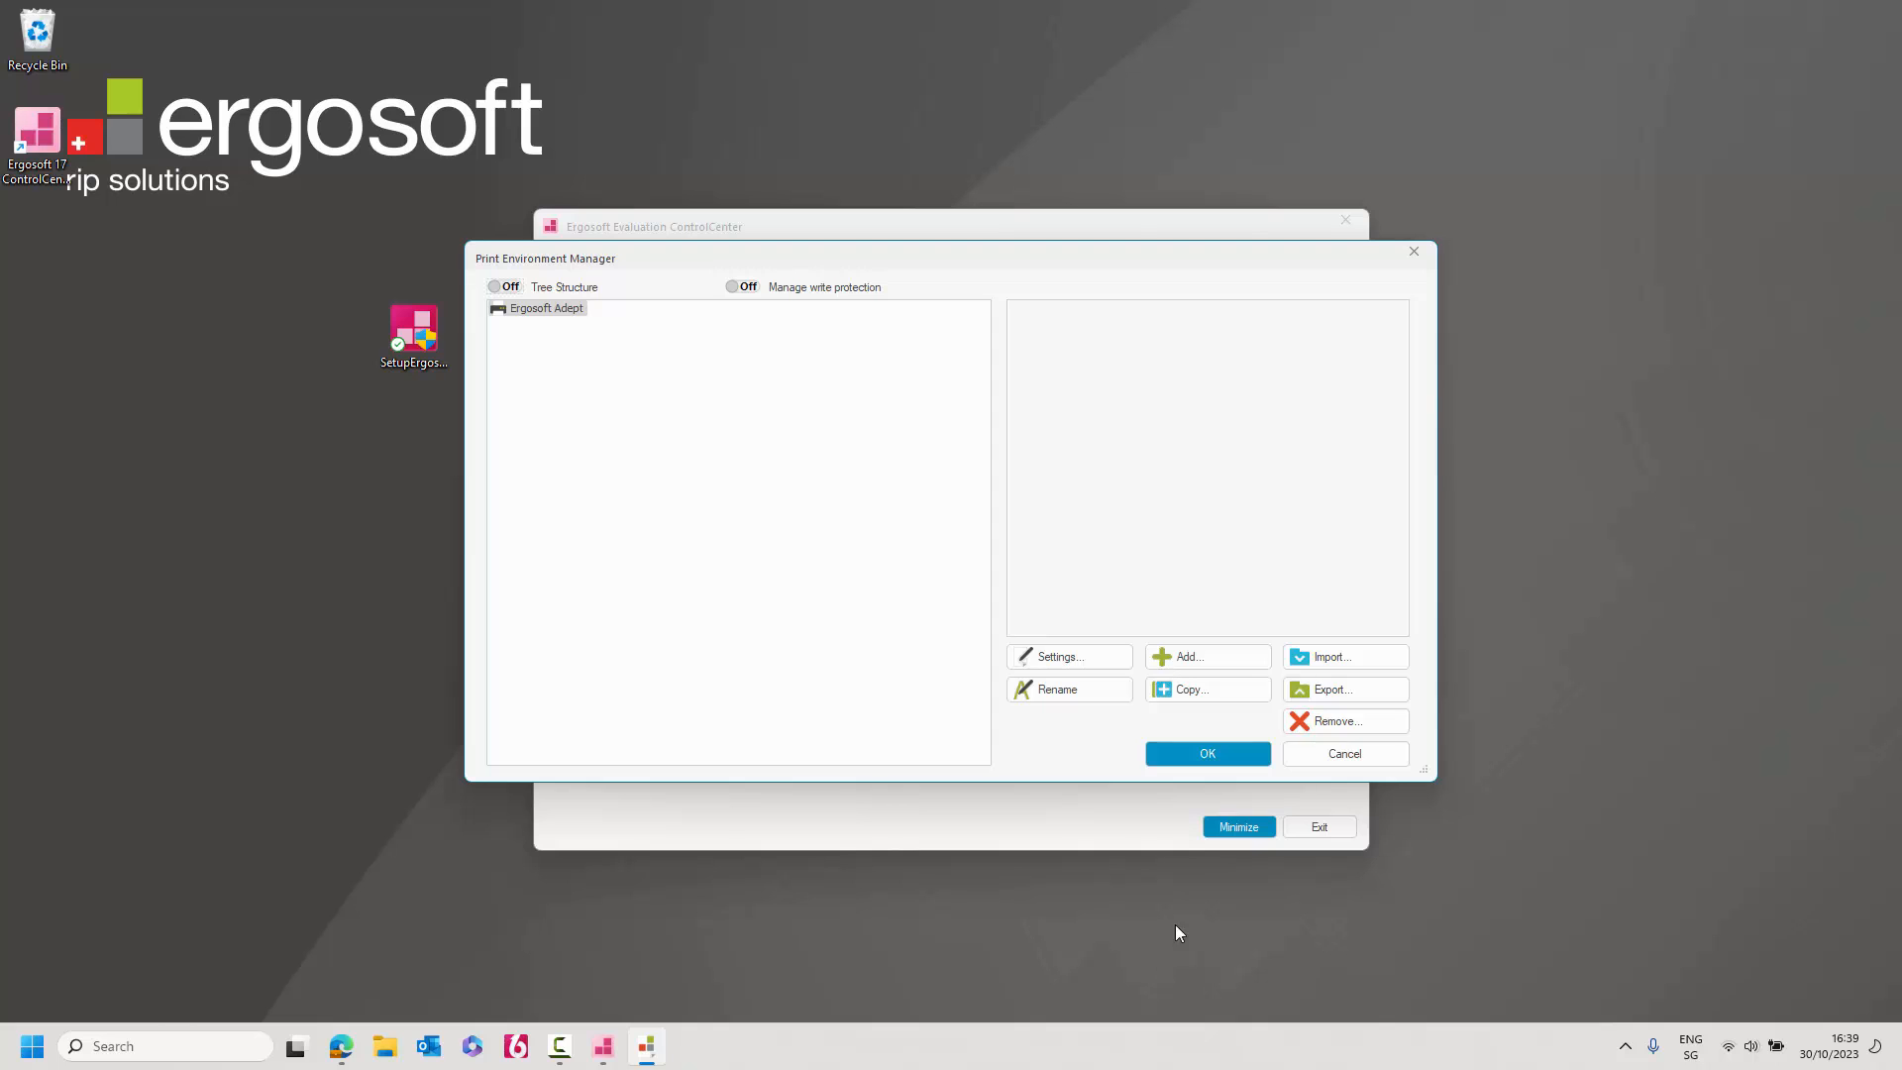
# Accept the Ergosoft Adept print environment list and maximize the JobComposer window showing Job1.
pyautogui.click(1194, 759)
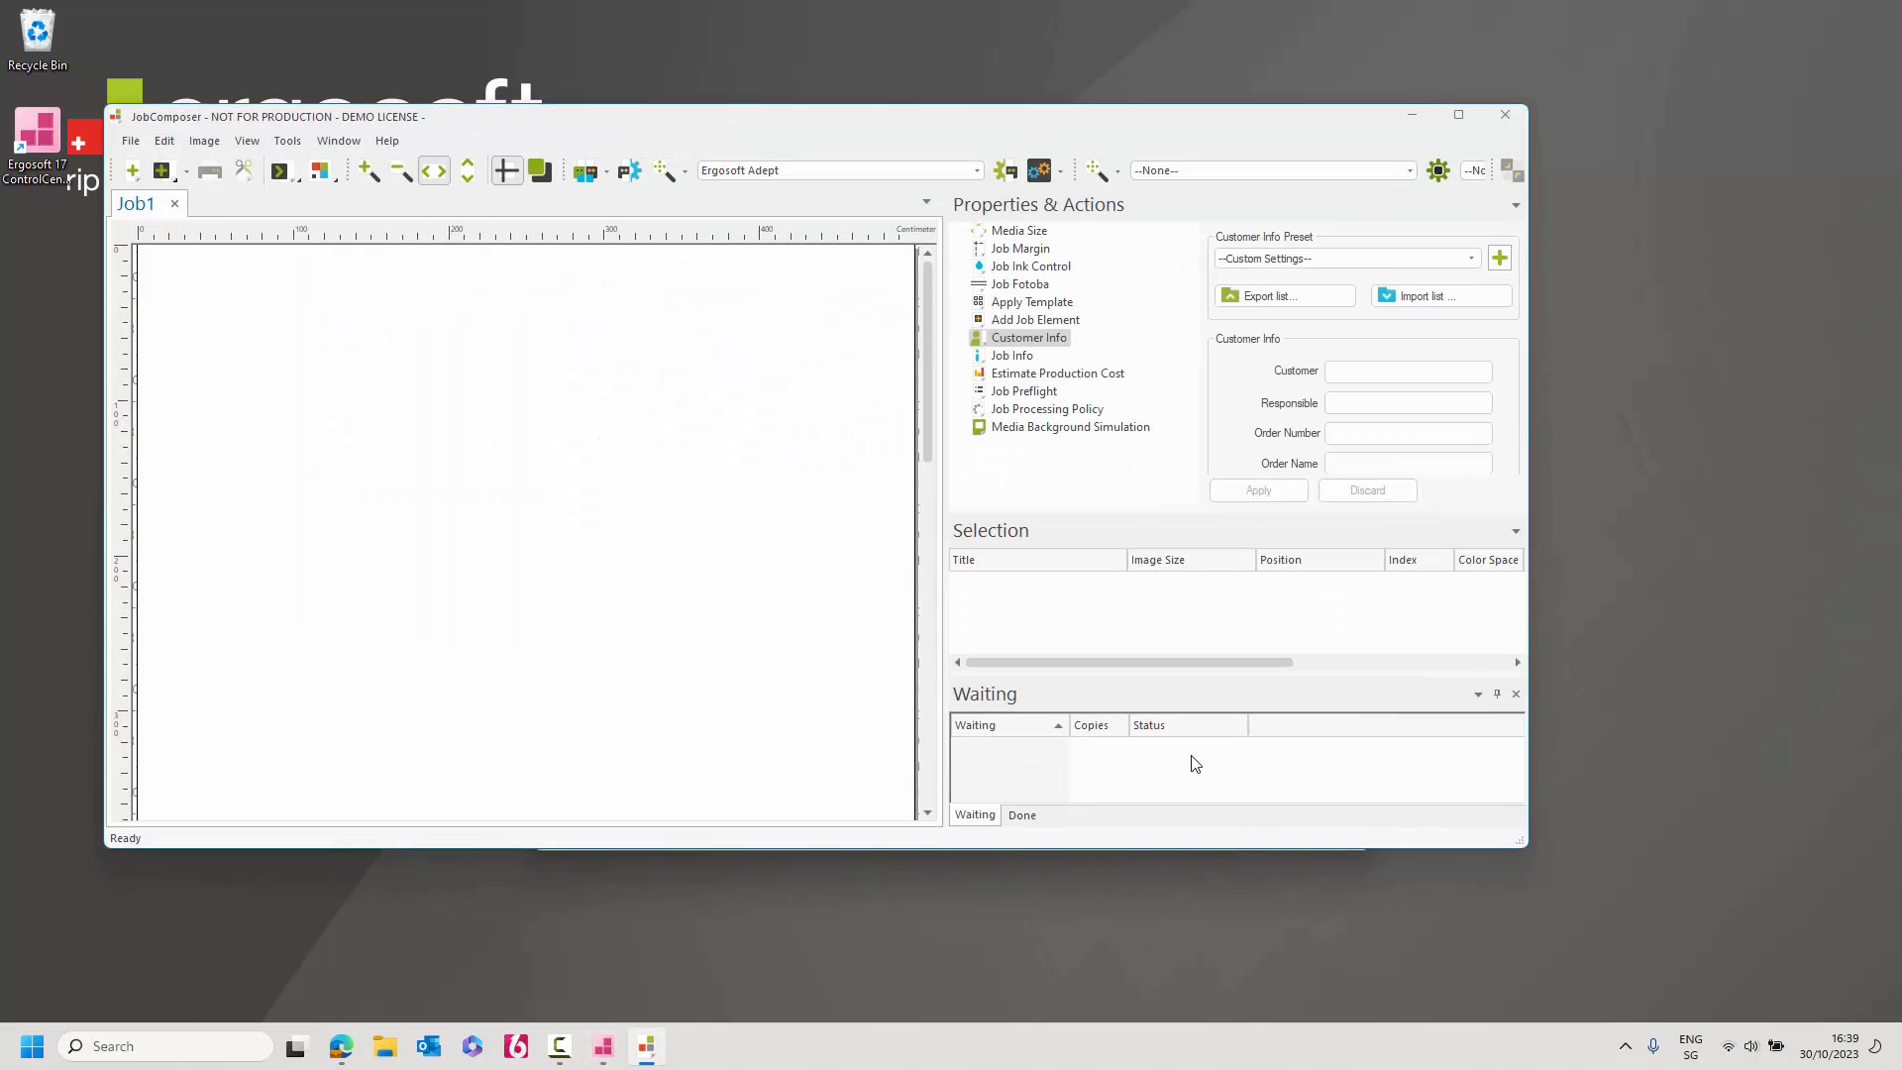
pyautogui.doubleClick(1144, 121)
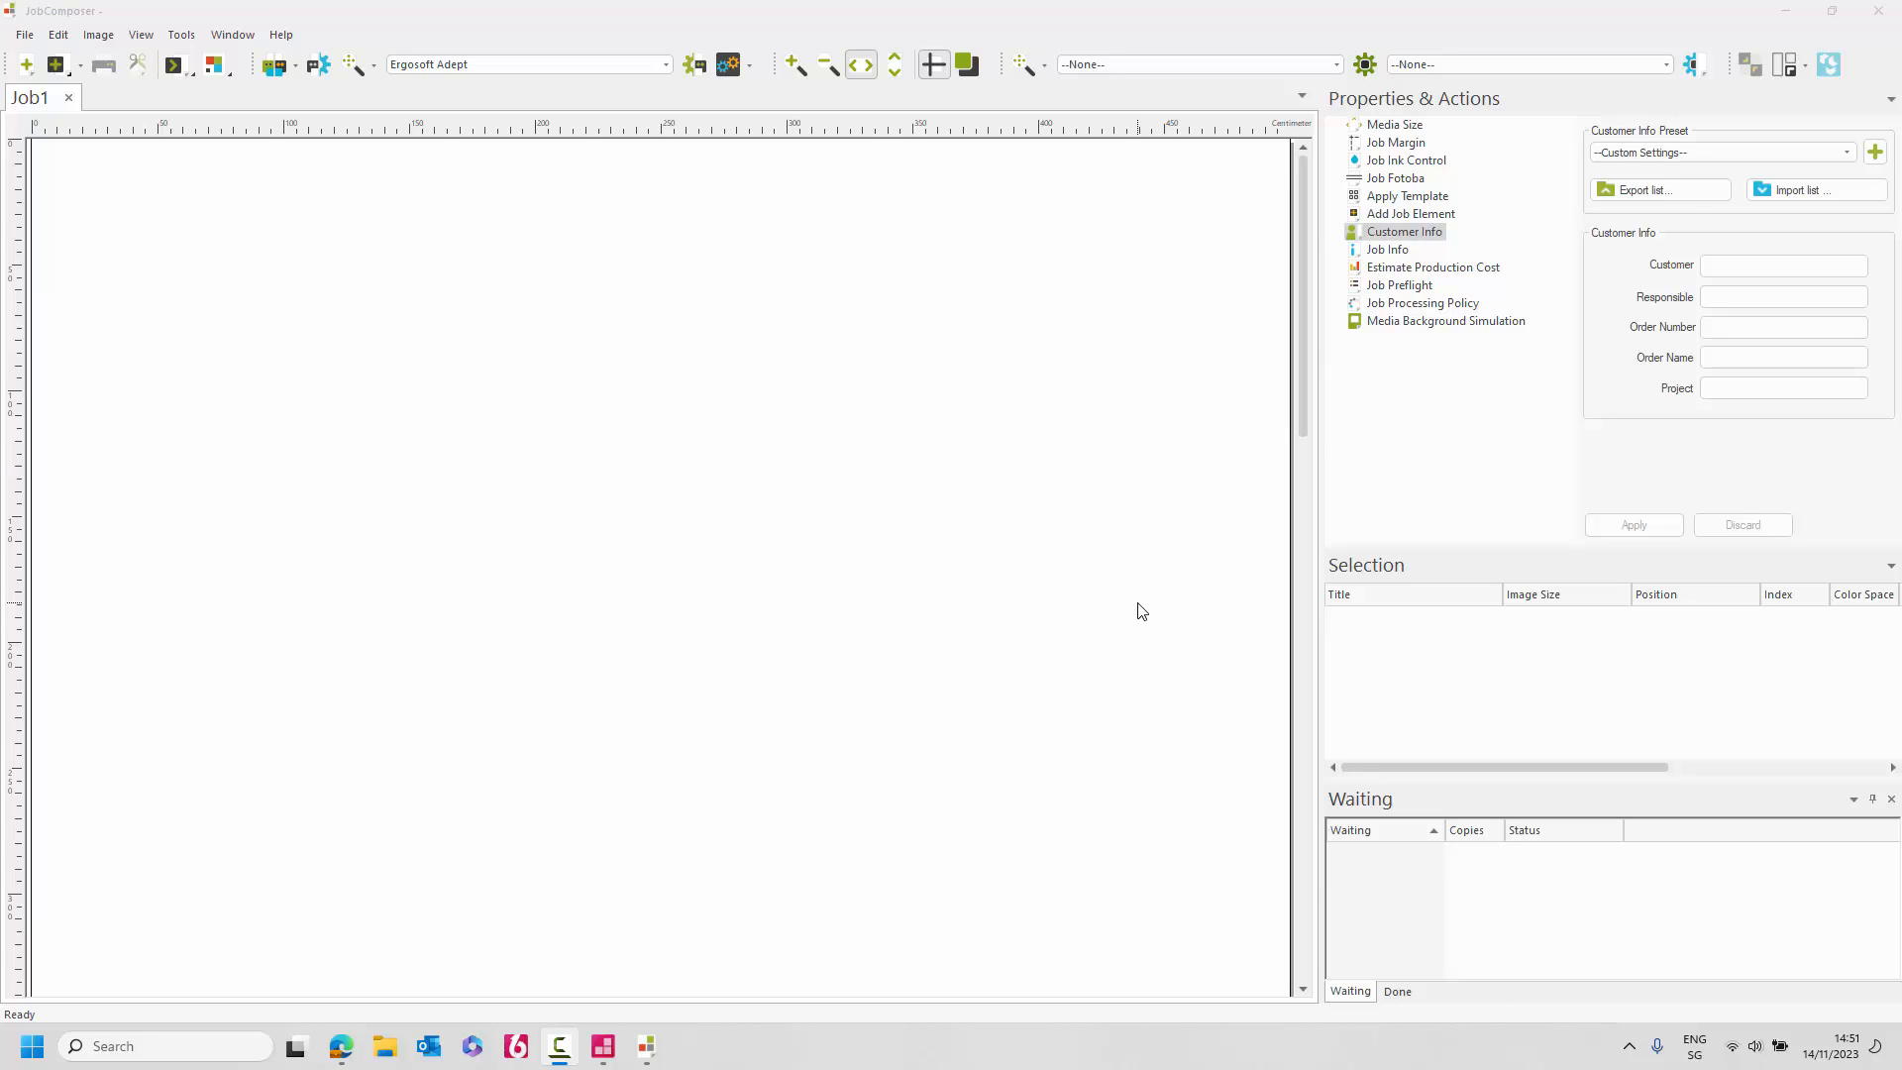
pyautogui.click(547, 66)
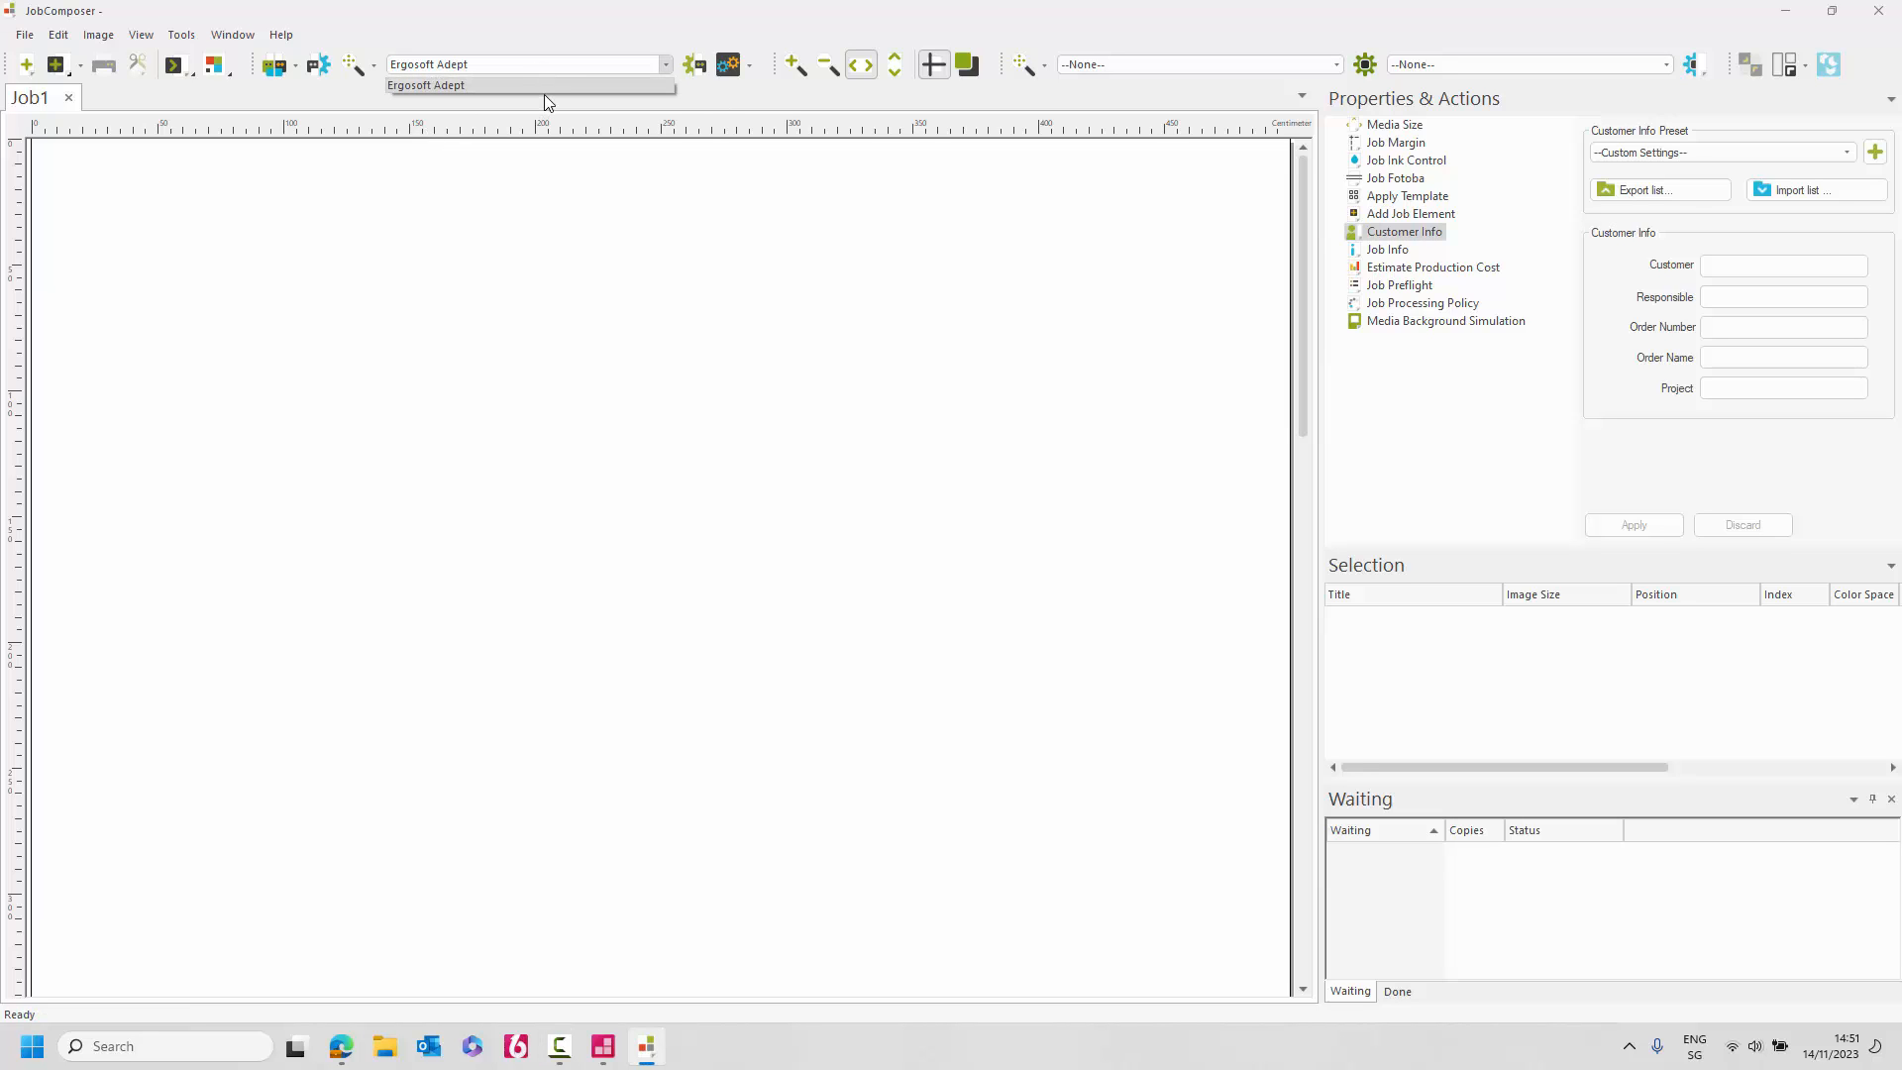
pyautogui.click(544, 62)
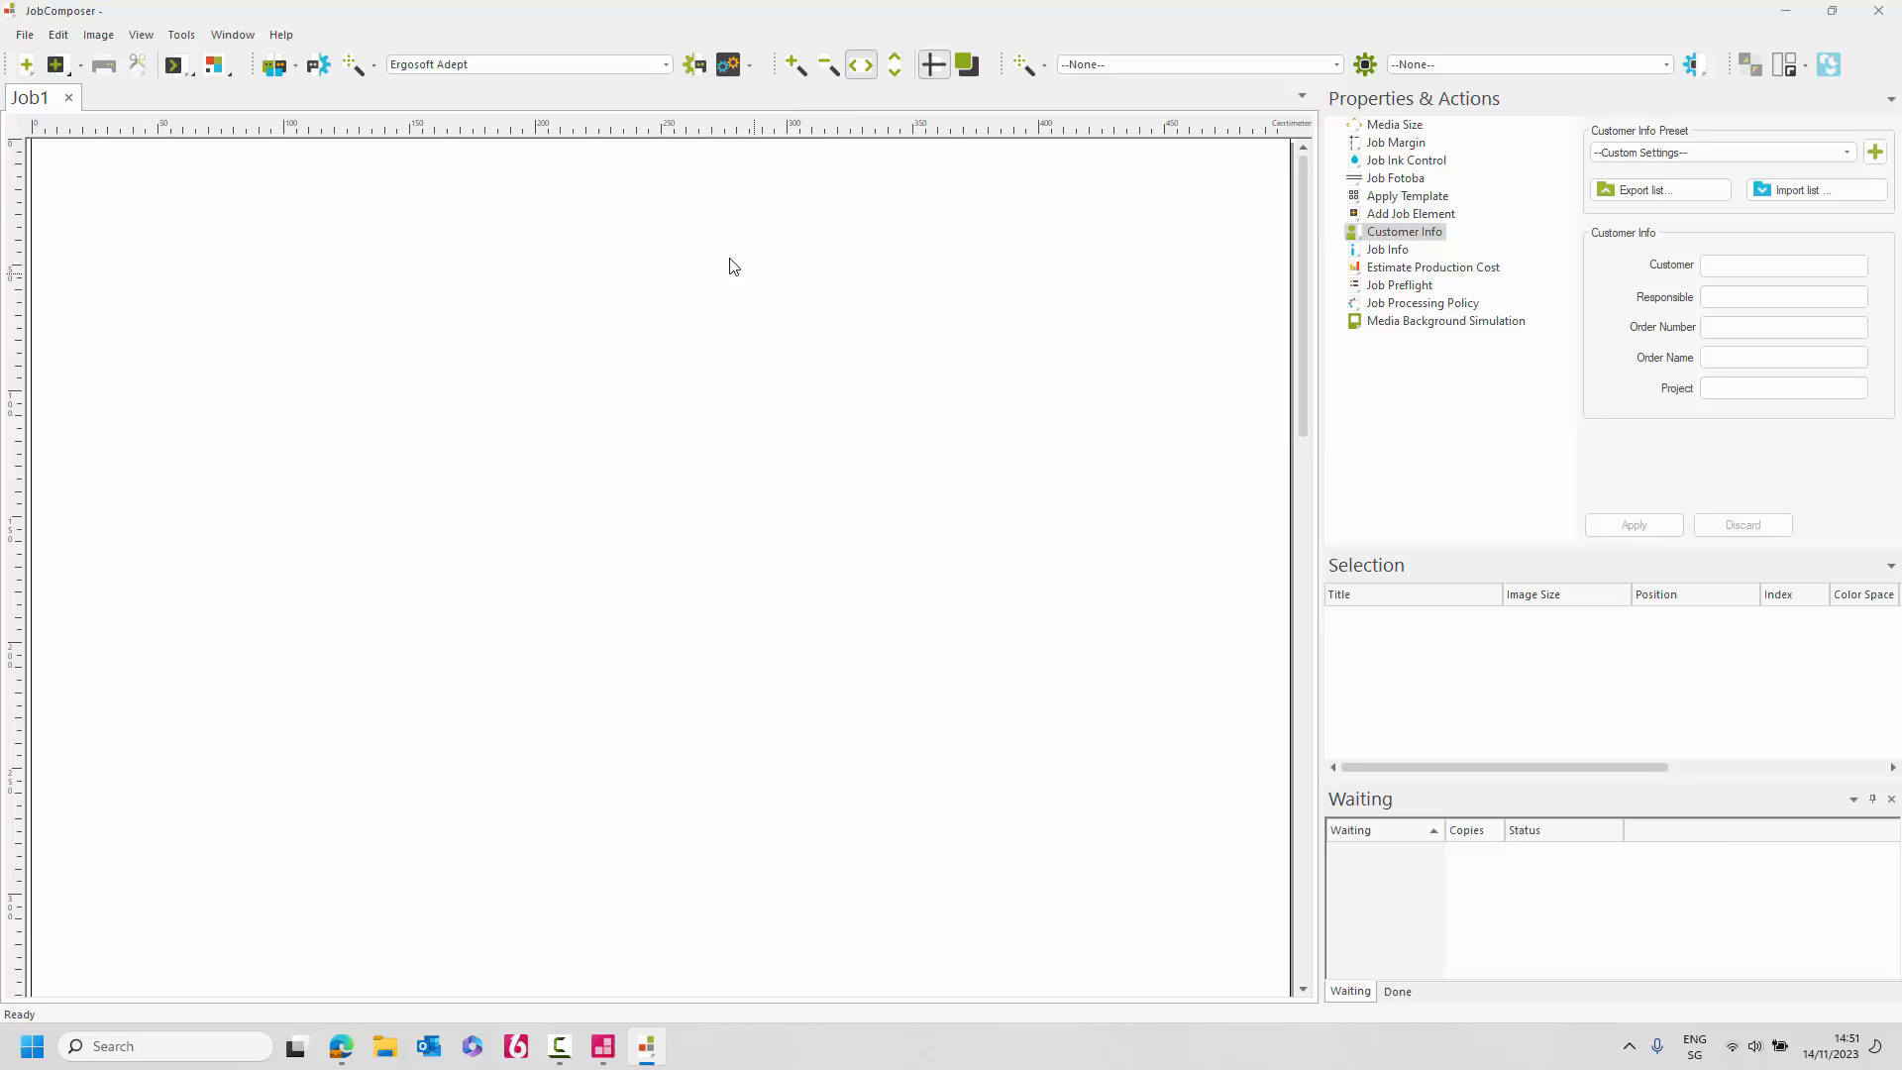
# Import test image CMYK_Colors_Chart.pdf into the job at 61.74 × 100.54 cm, then deselect it.
pyautogui.rightClick(670, 211)
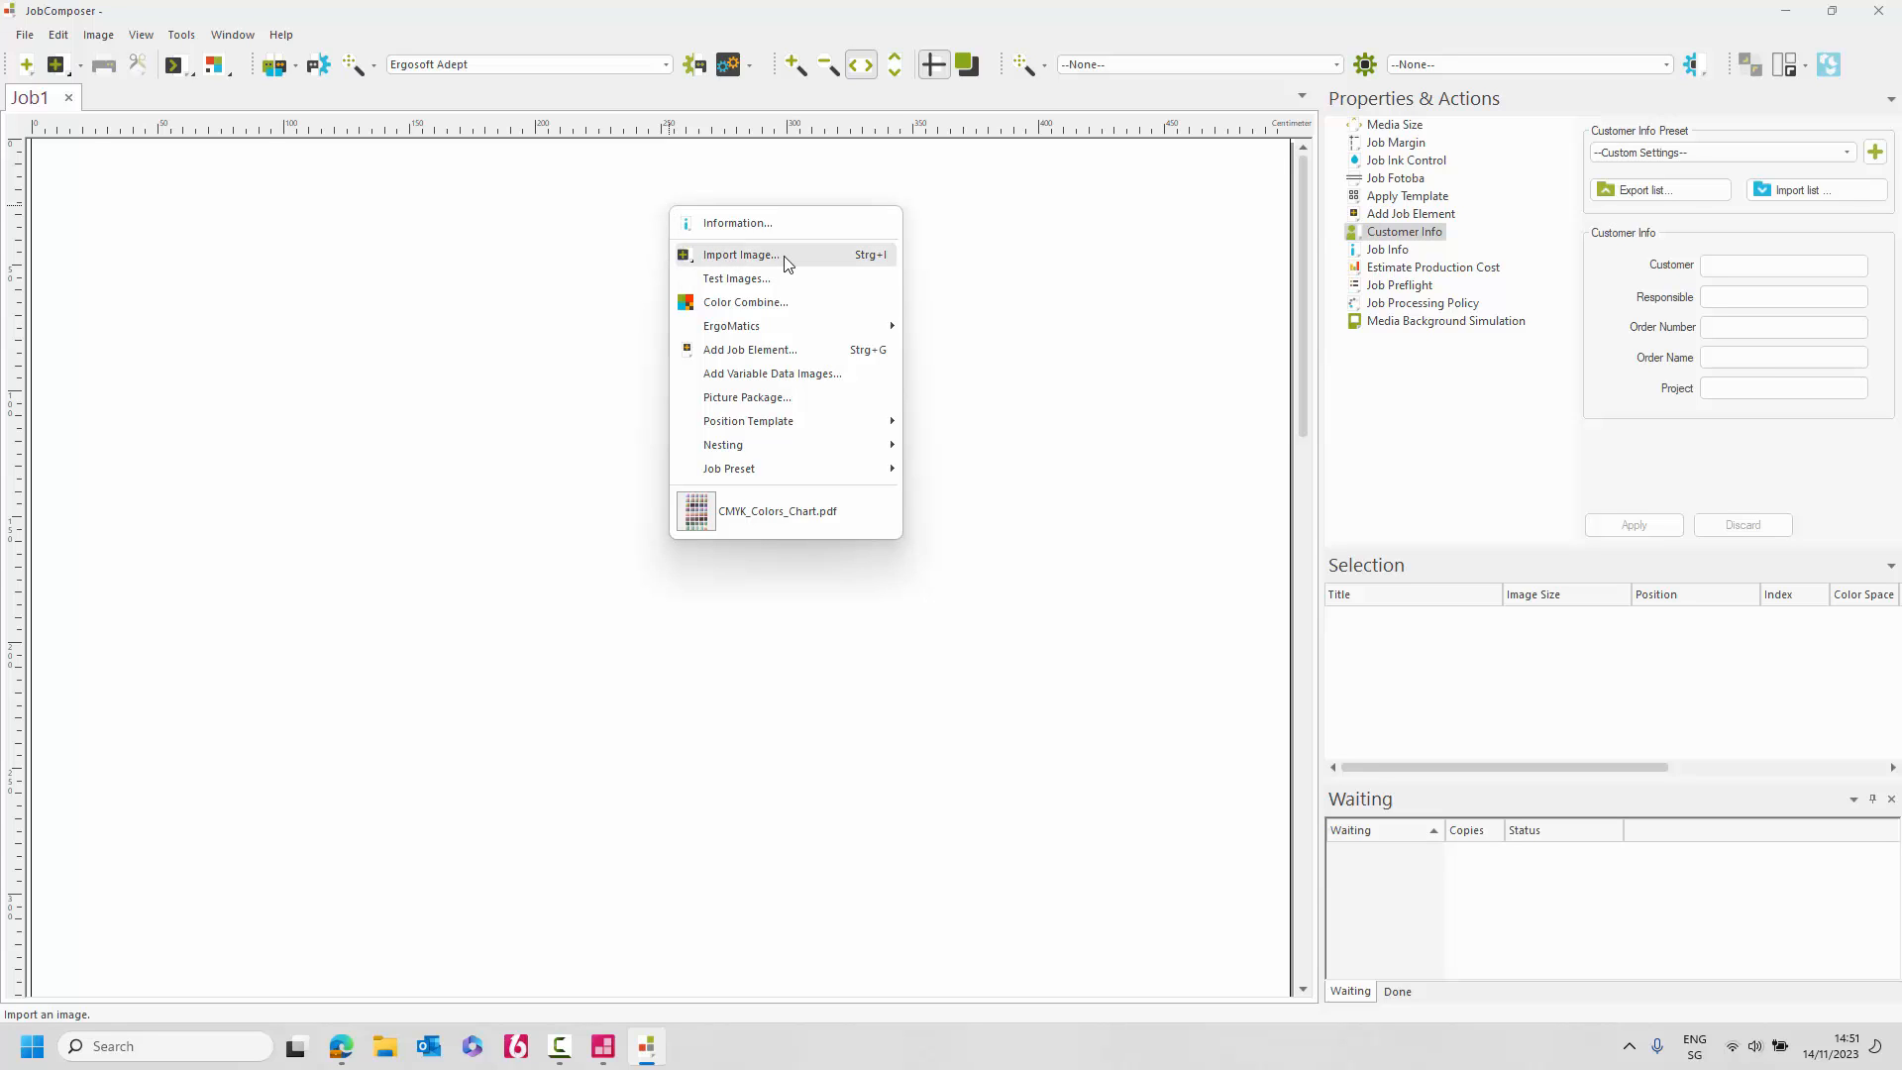
pyautogui.click(735, 284)
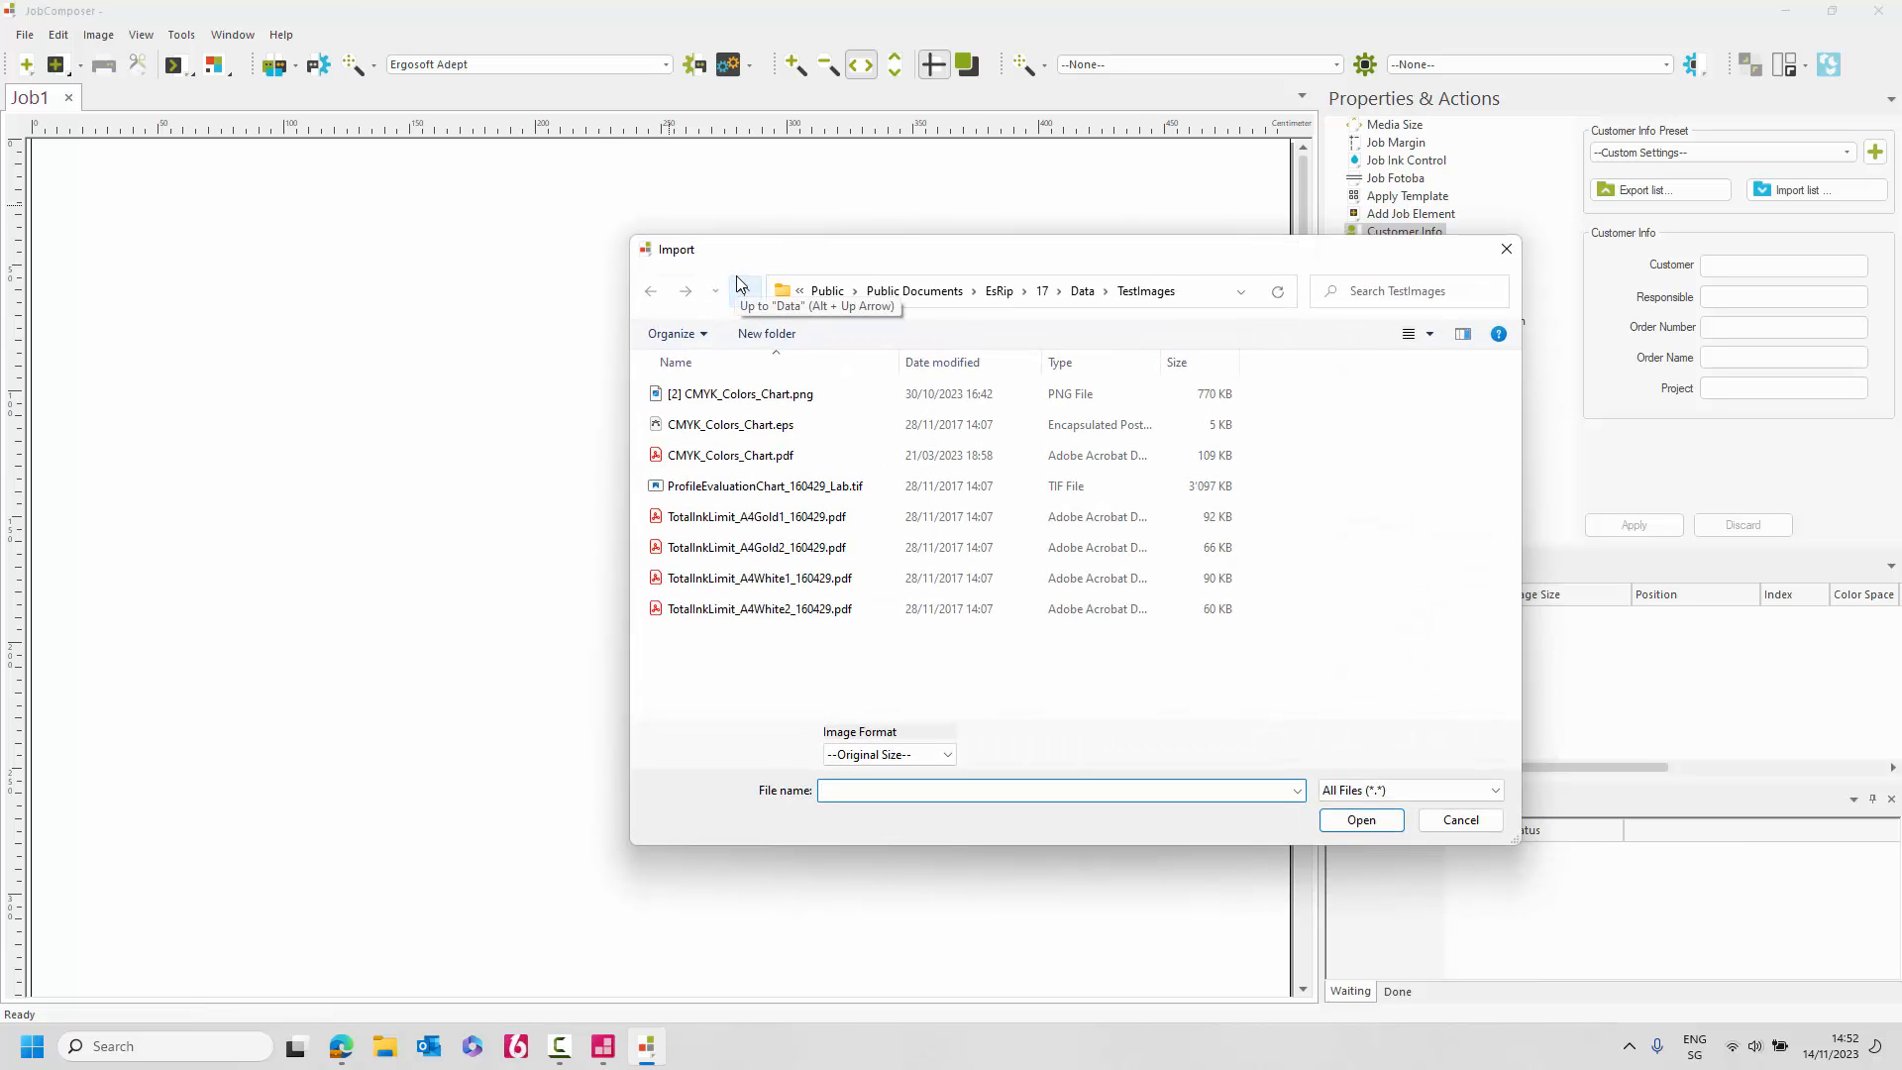
pyautogui.click(722, 461)
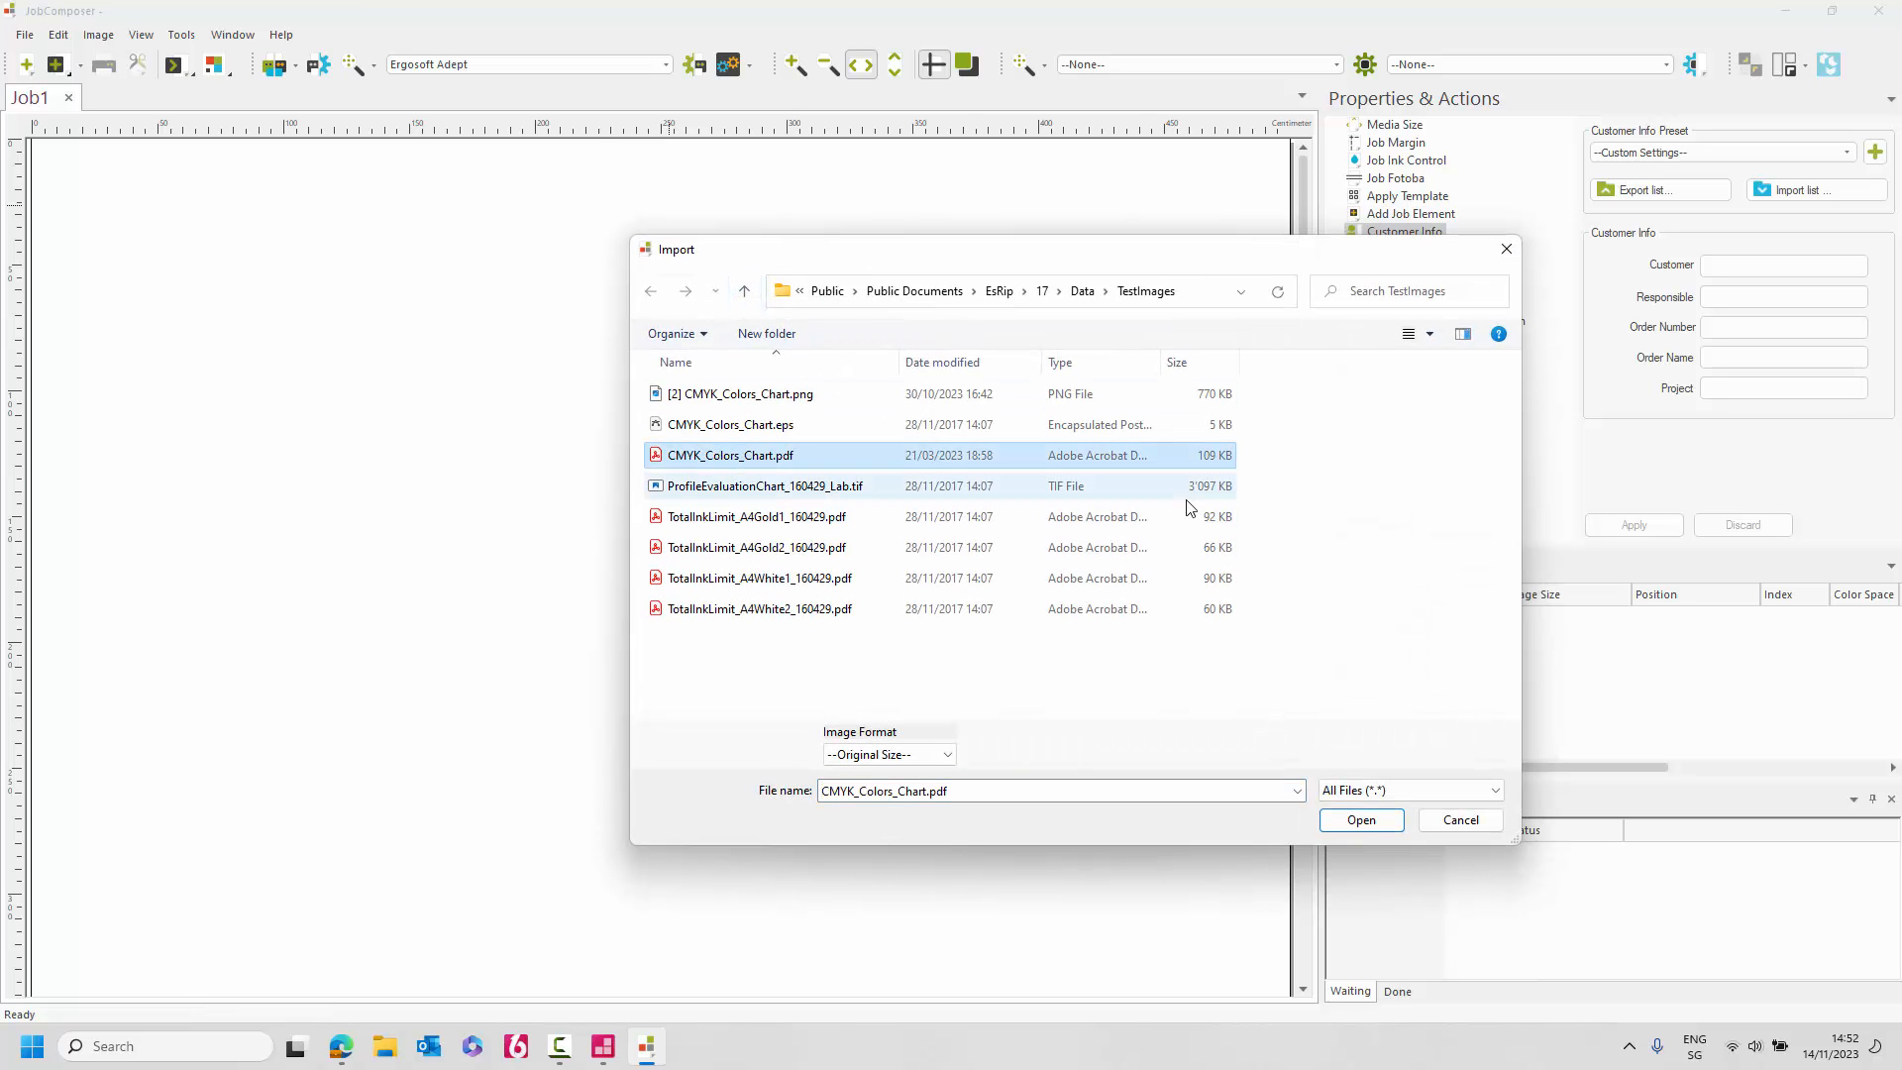
pyautogui.click(1362, 823)
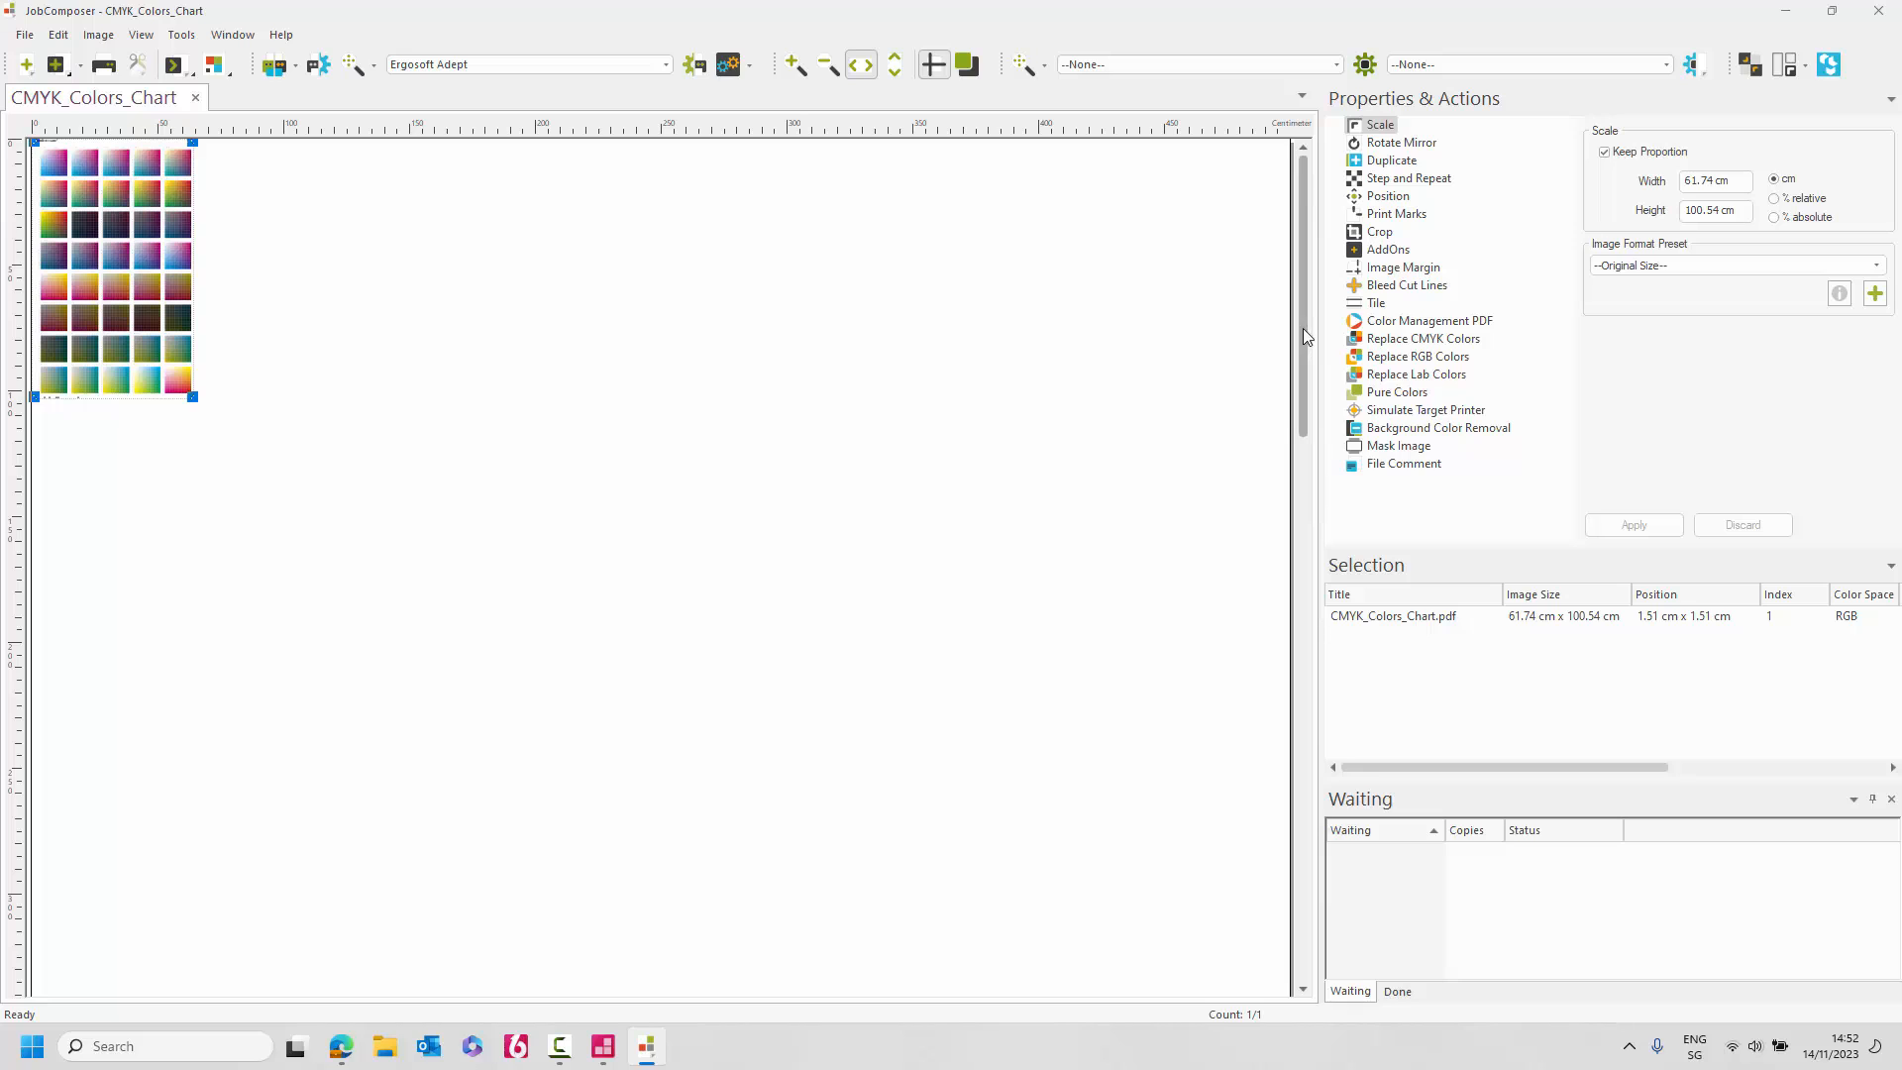
pyautogui.click(307, 246)
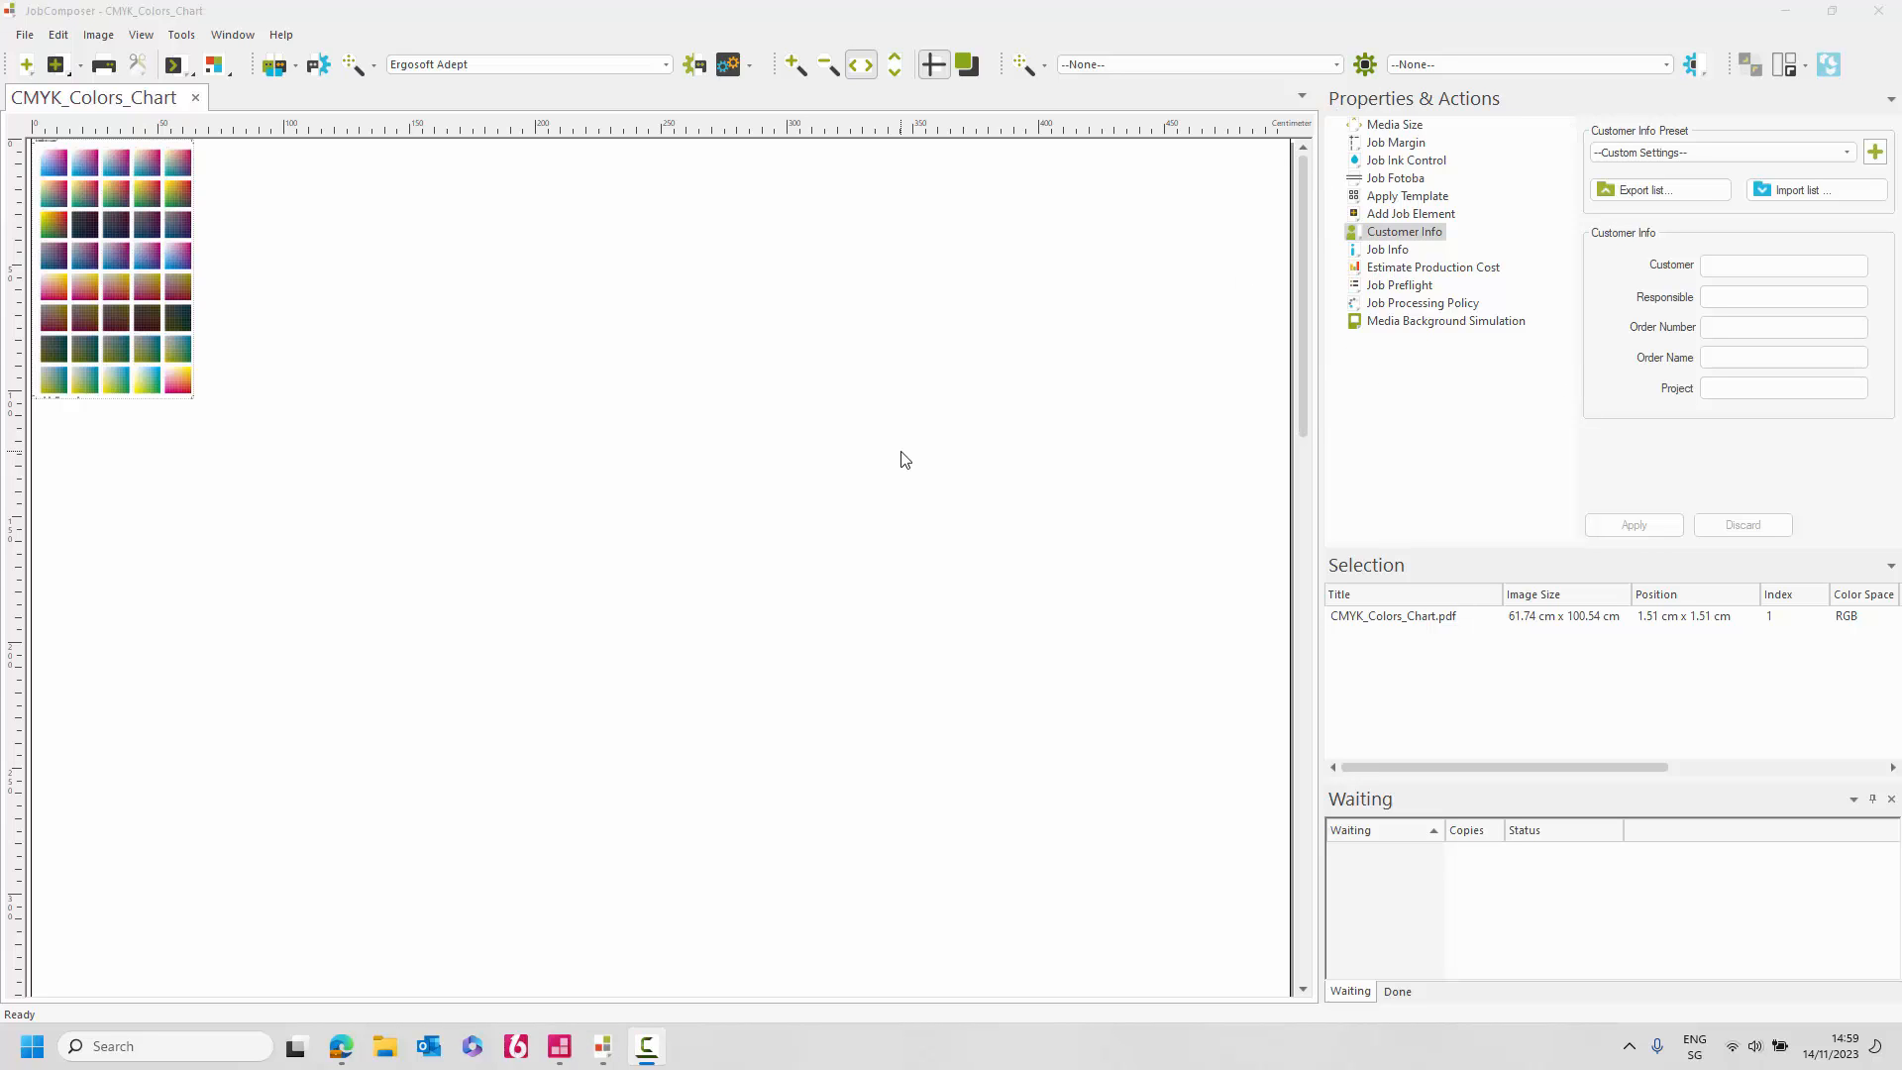
# Start the Ergosoft Adept print queue, minimize it, and bring up CMYK_Colors_Chart's Print dialog.
pyautogui.click(269, 72)
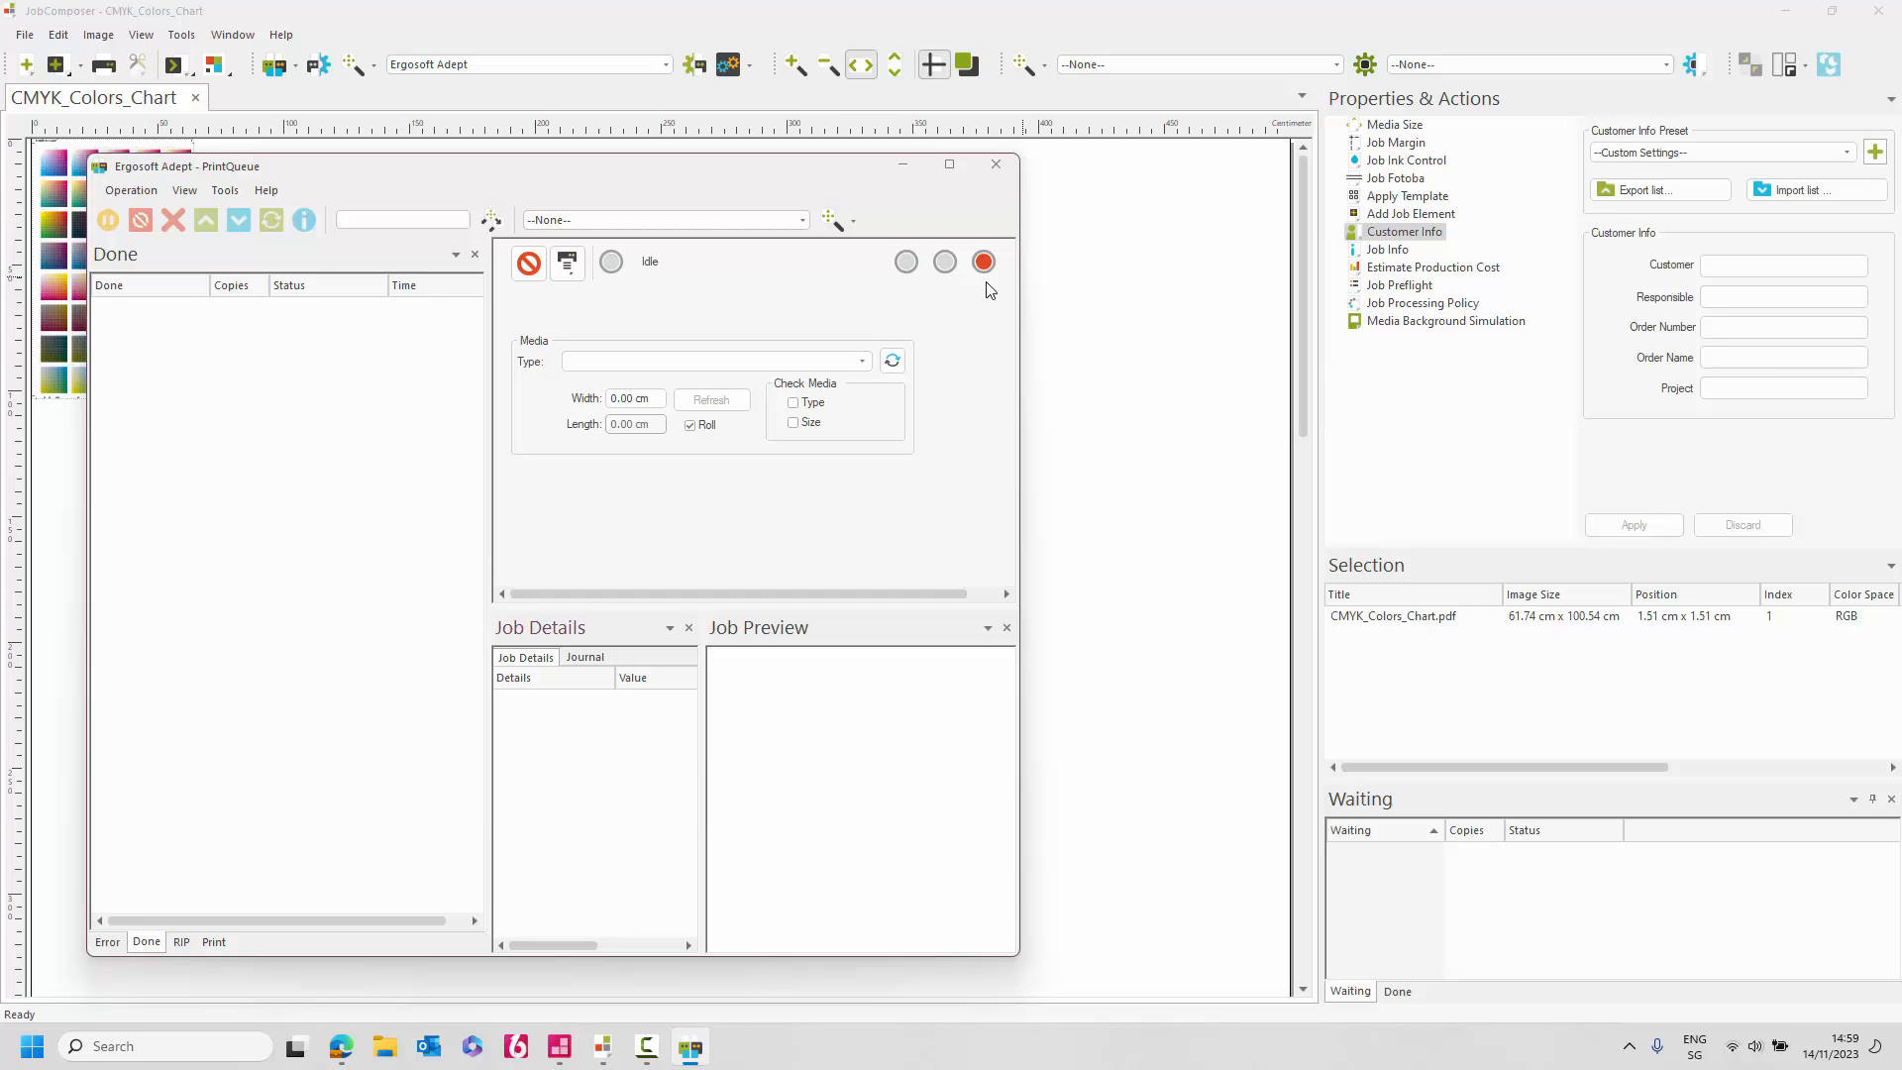
pyautogui.click(907, 263)
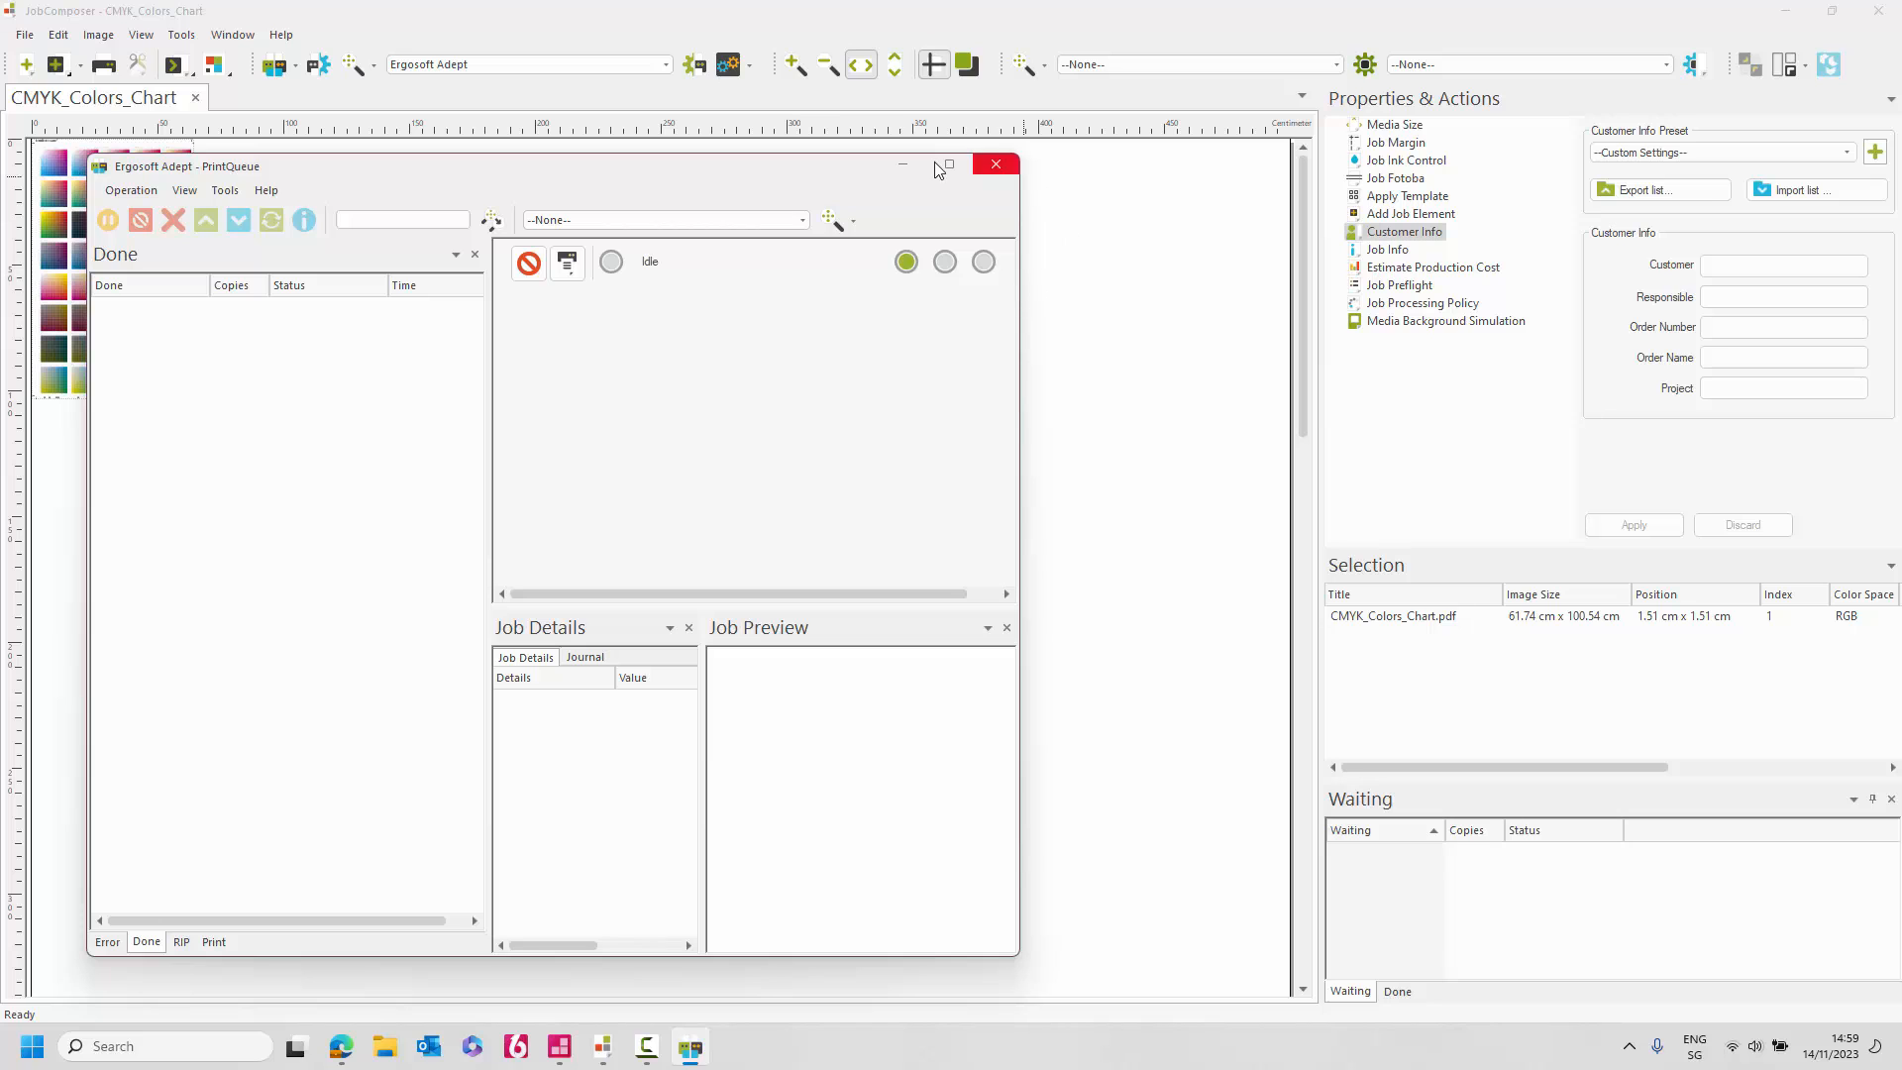
pyautogui.click(903, 165)
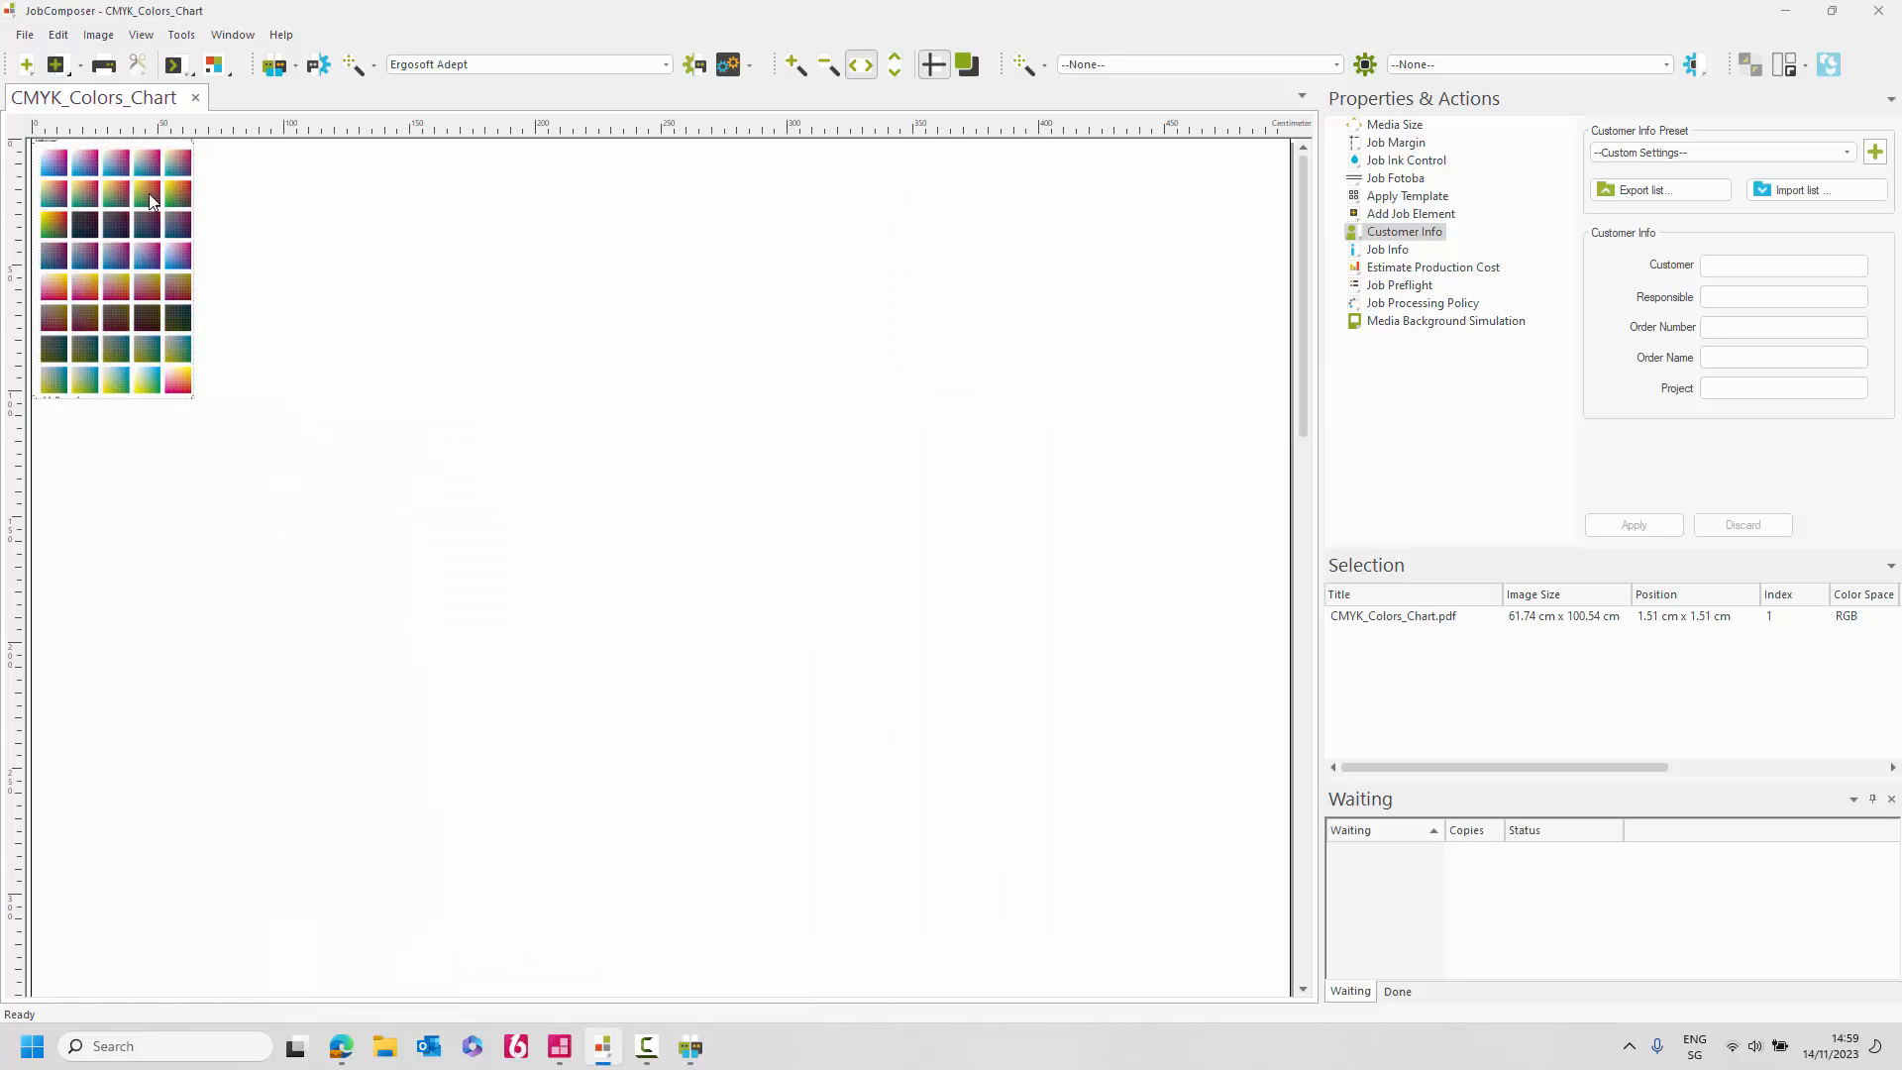
pyautogui.click(104, 66)
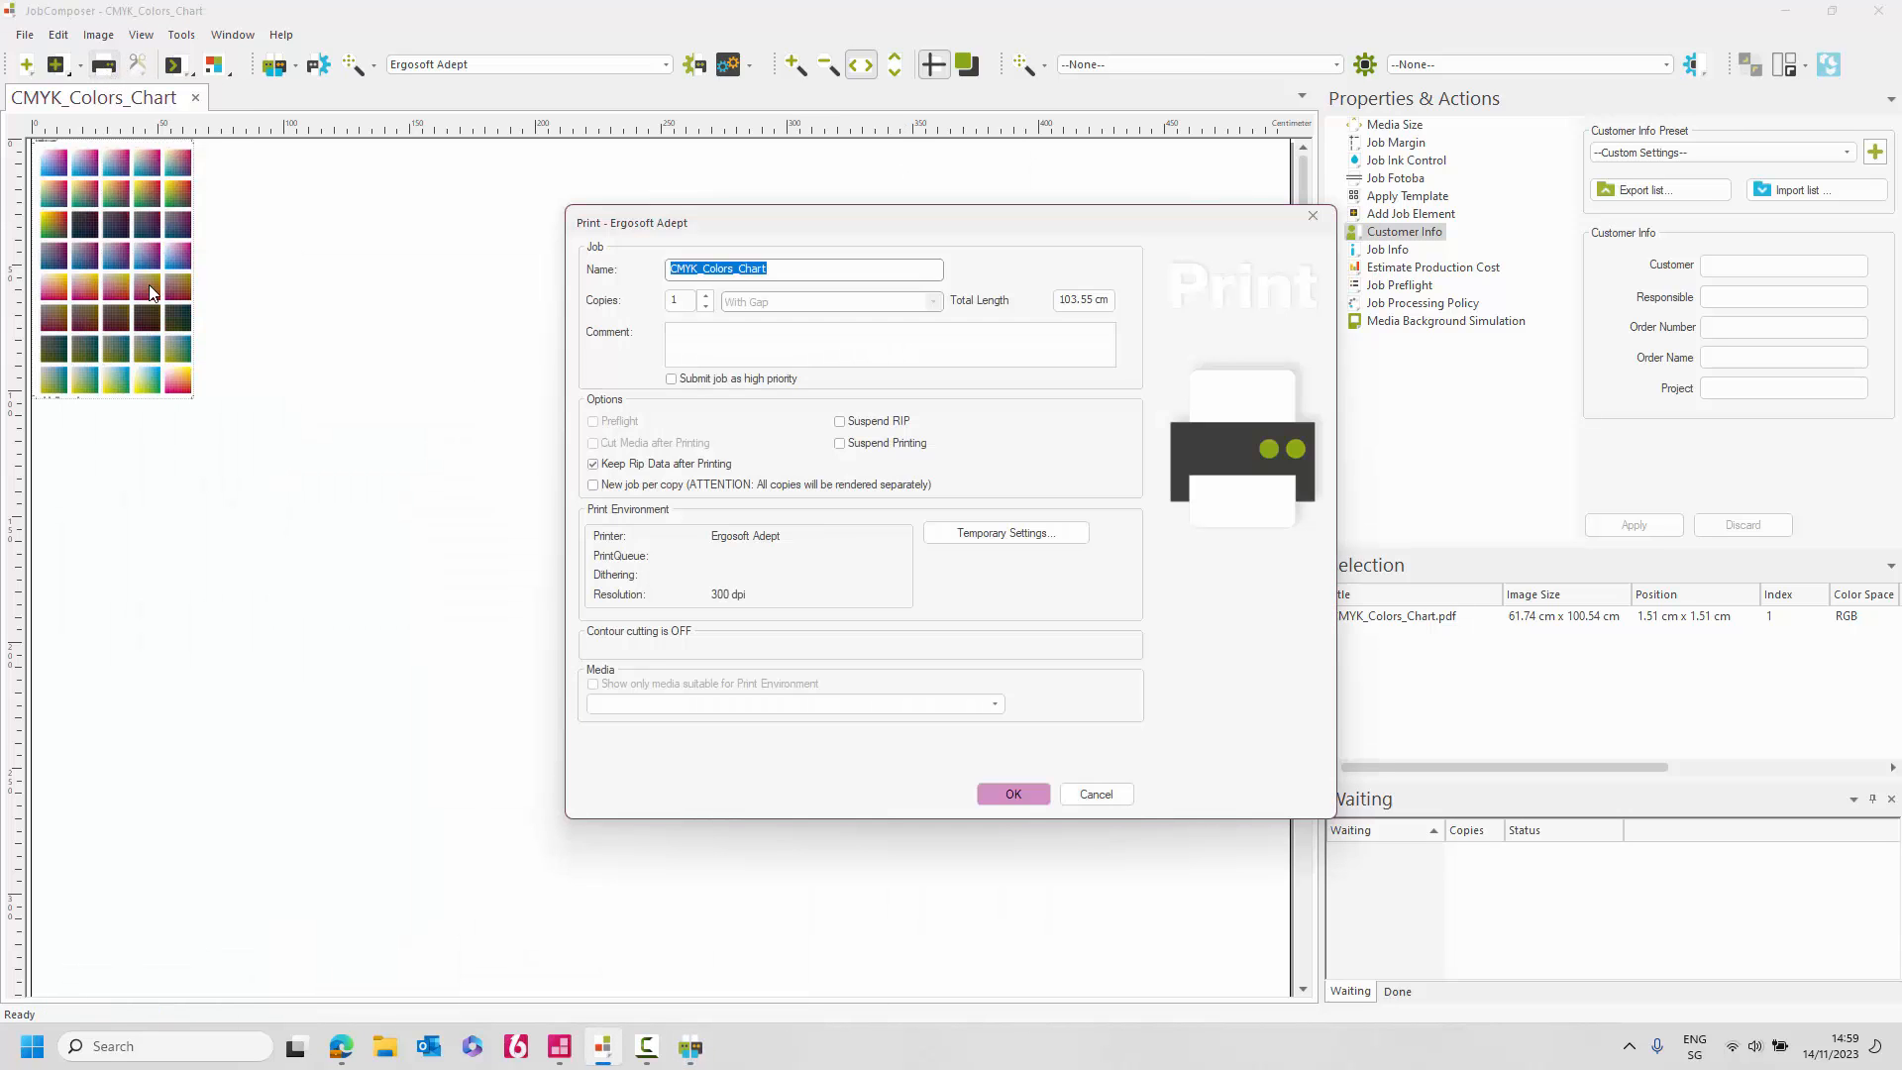
# Print CMYK_Colors_Chart and track it through the RIP, Print and Done queue lists.
pyautogui.click(1015, 792)
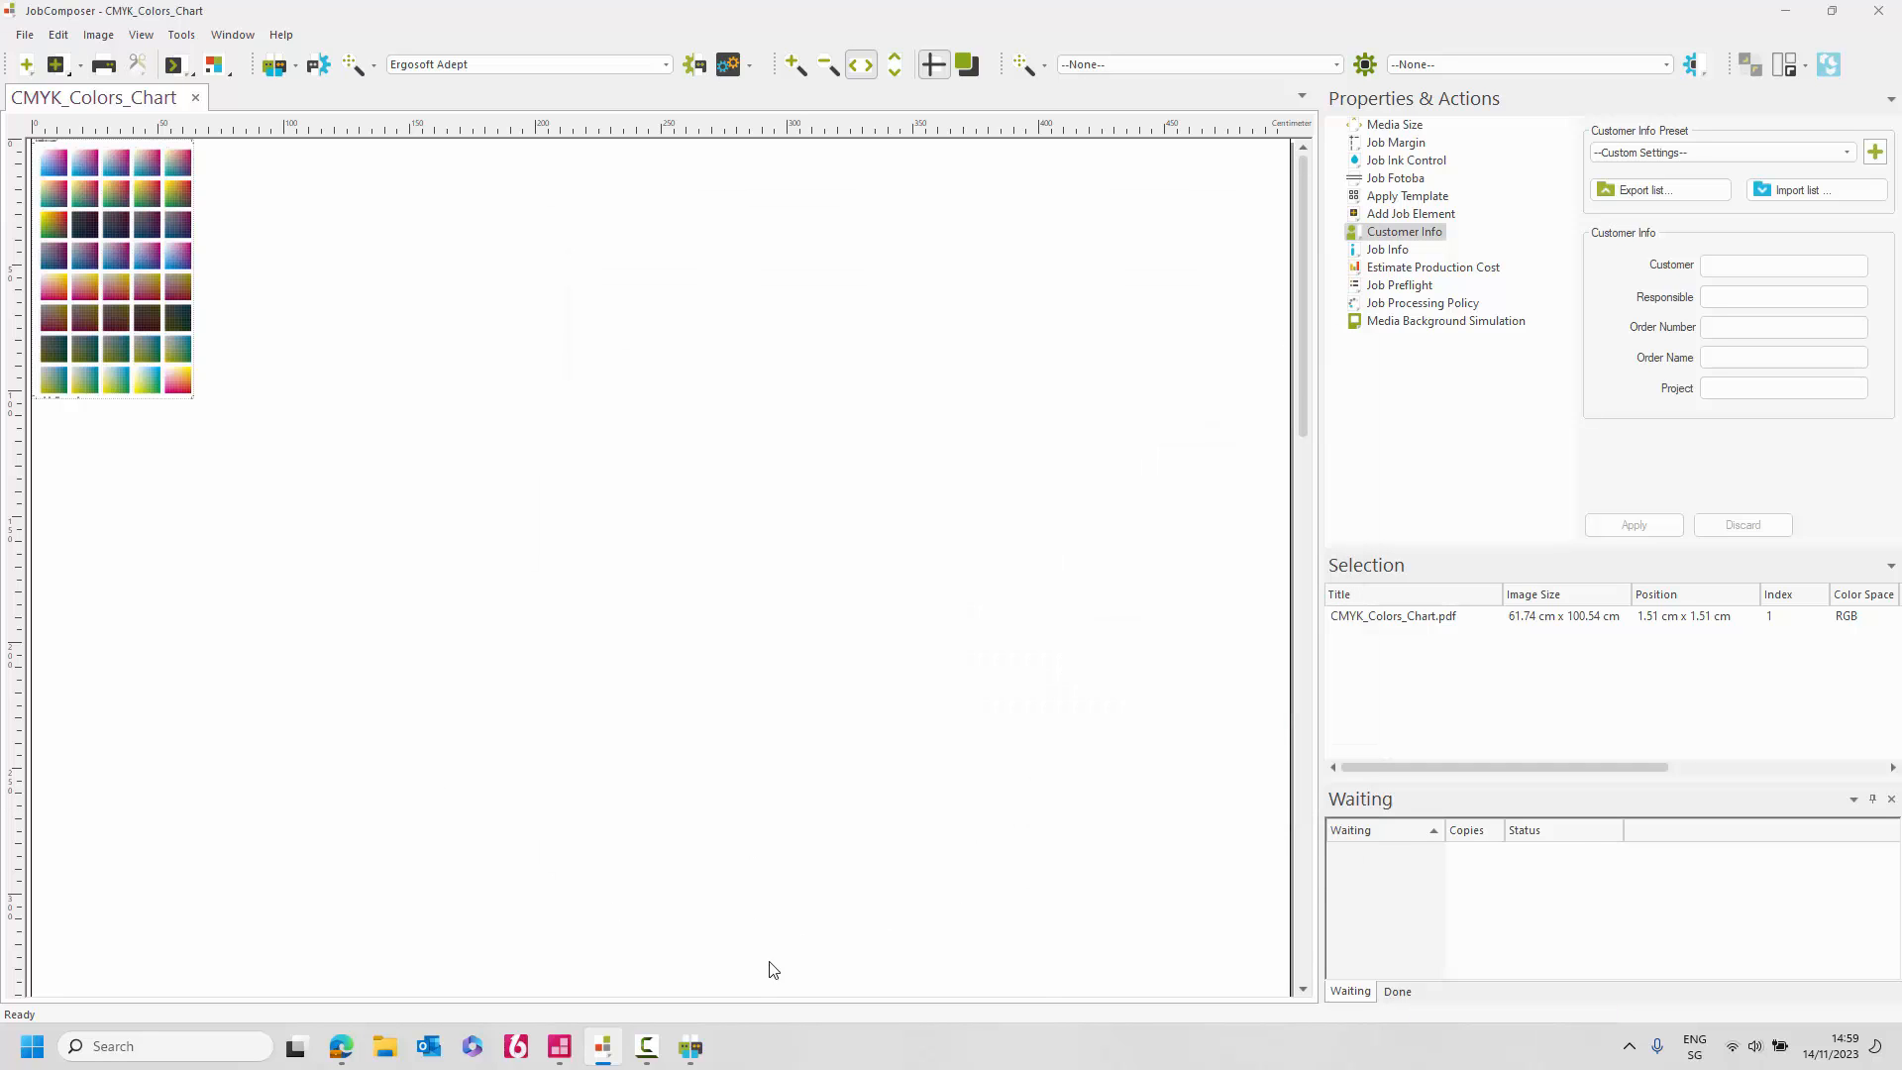
pyautogui.click(697, 1054)
pyautogui.click(187, 942)
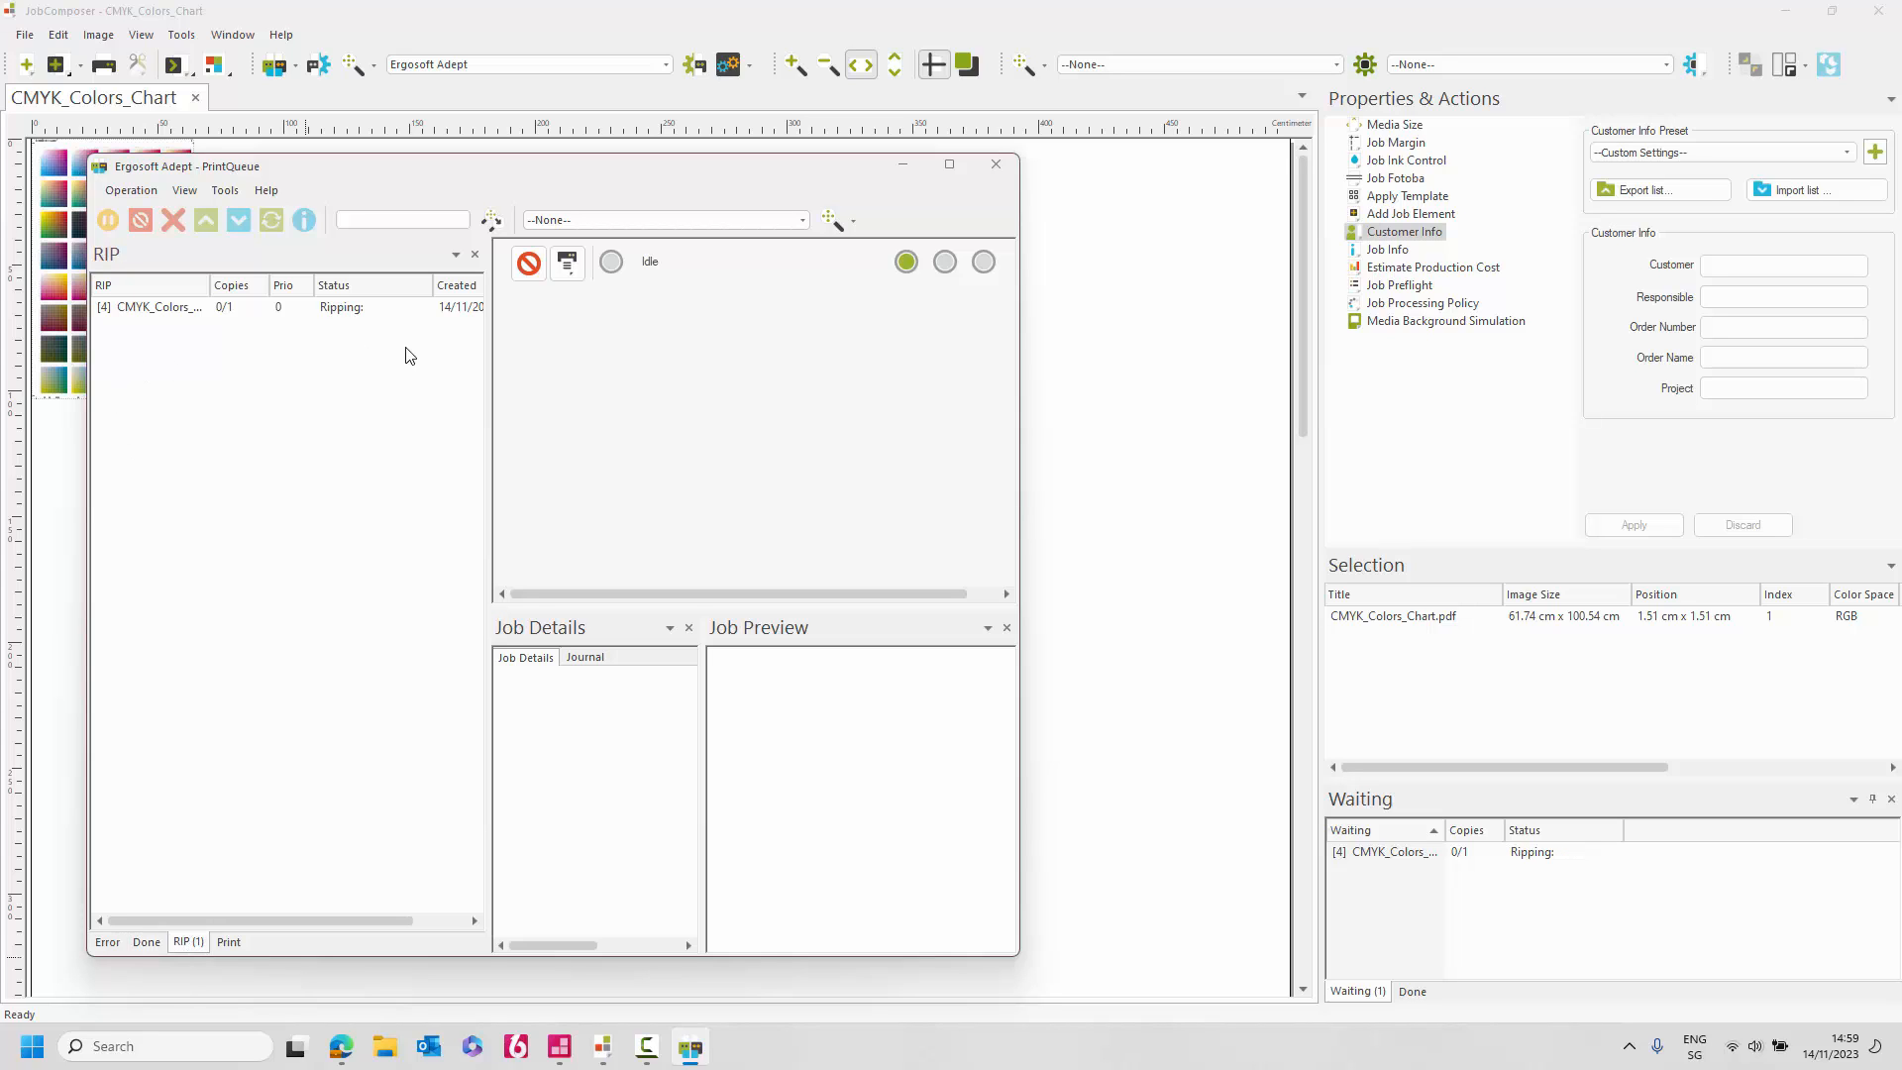
pyautogui.click(224, 942)
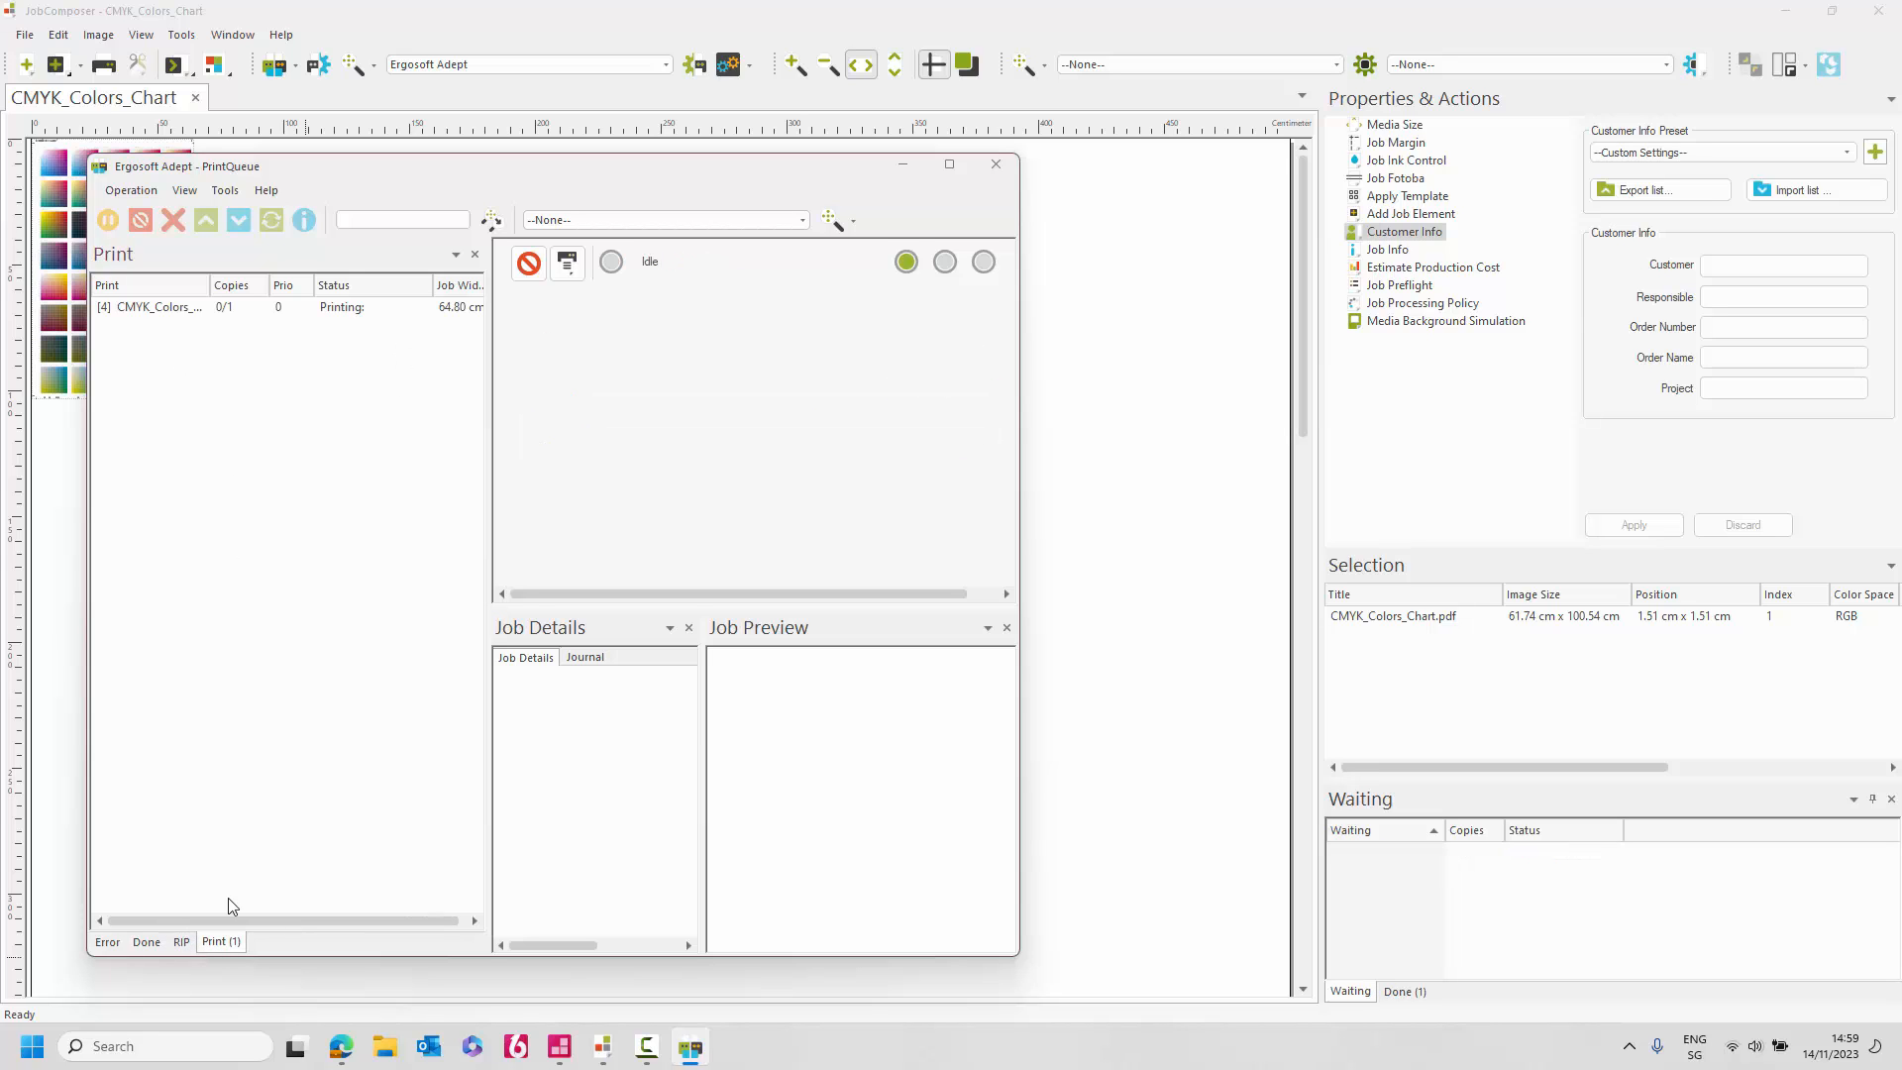
pyautogui.click(143, 943)
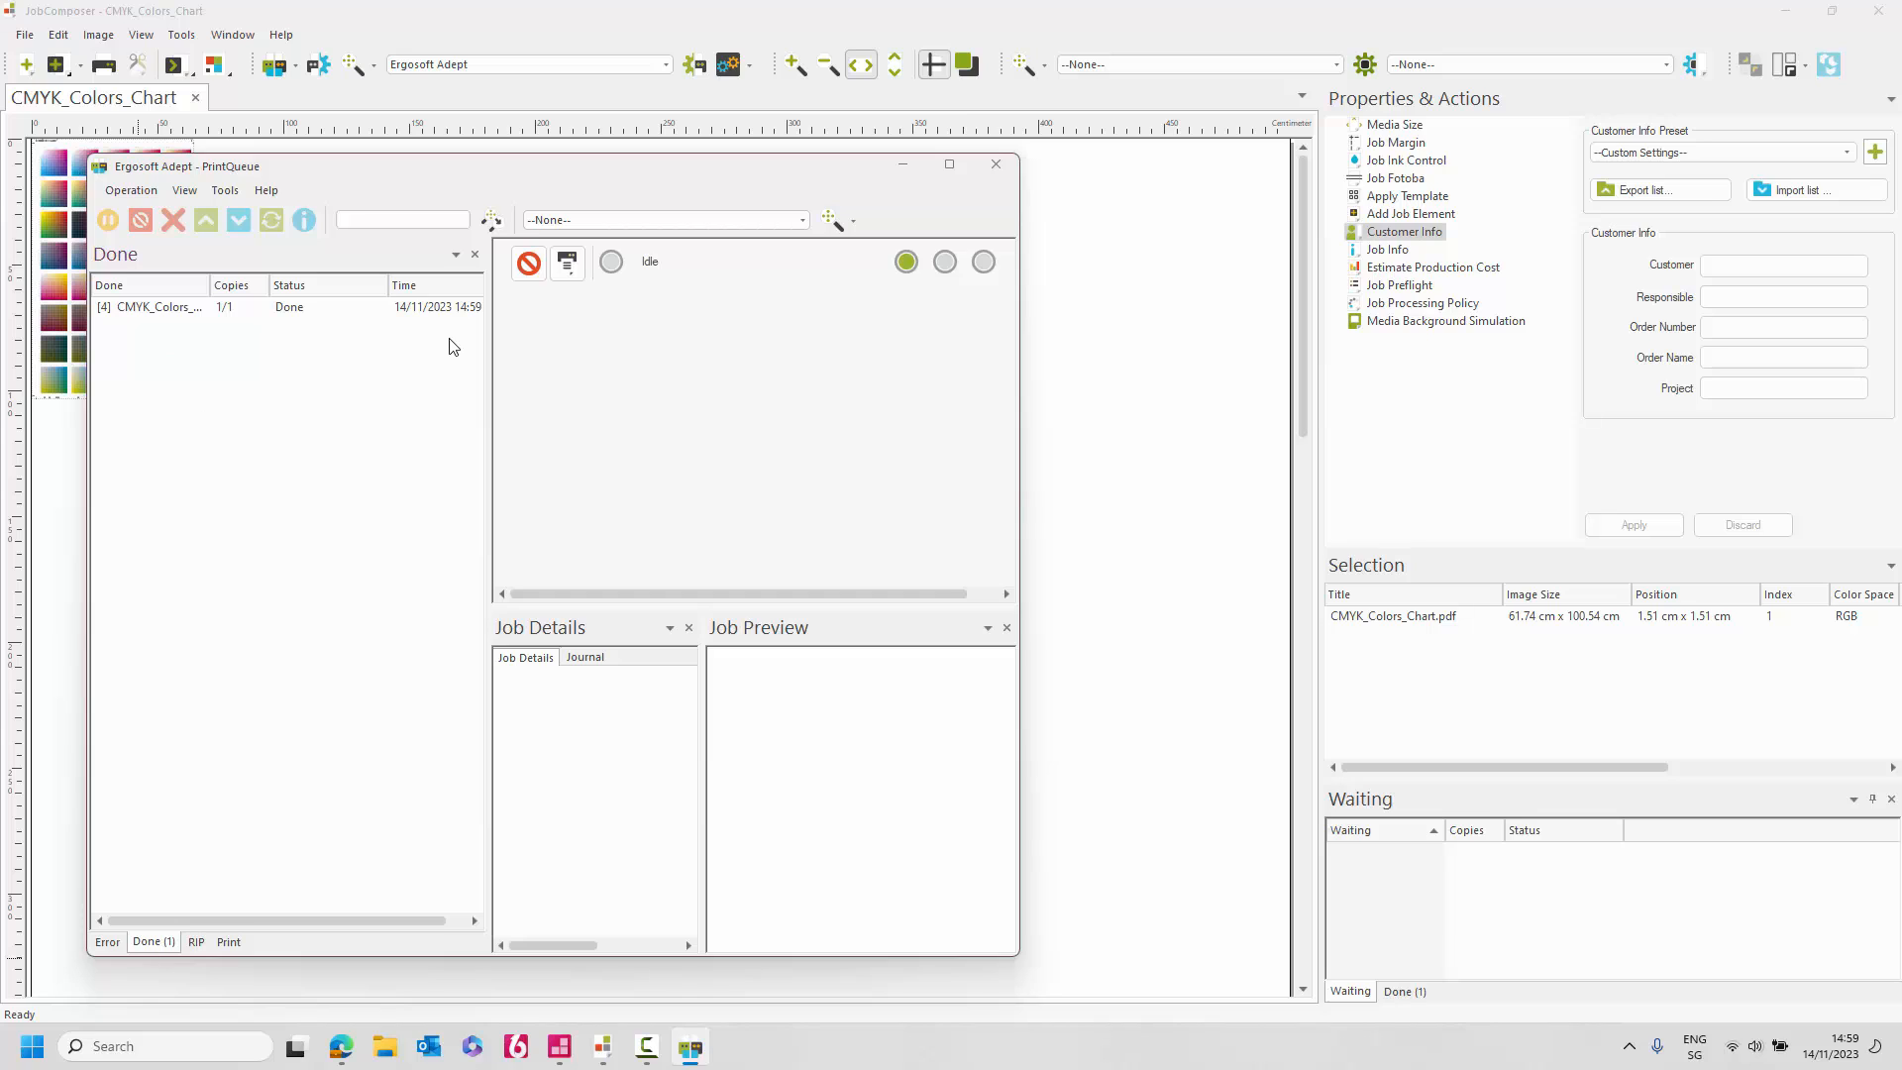